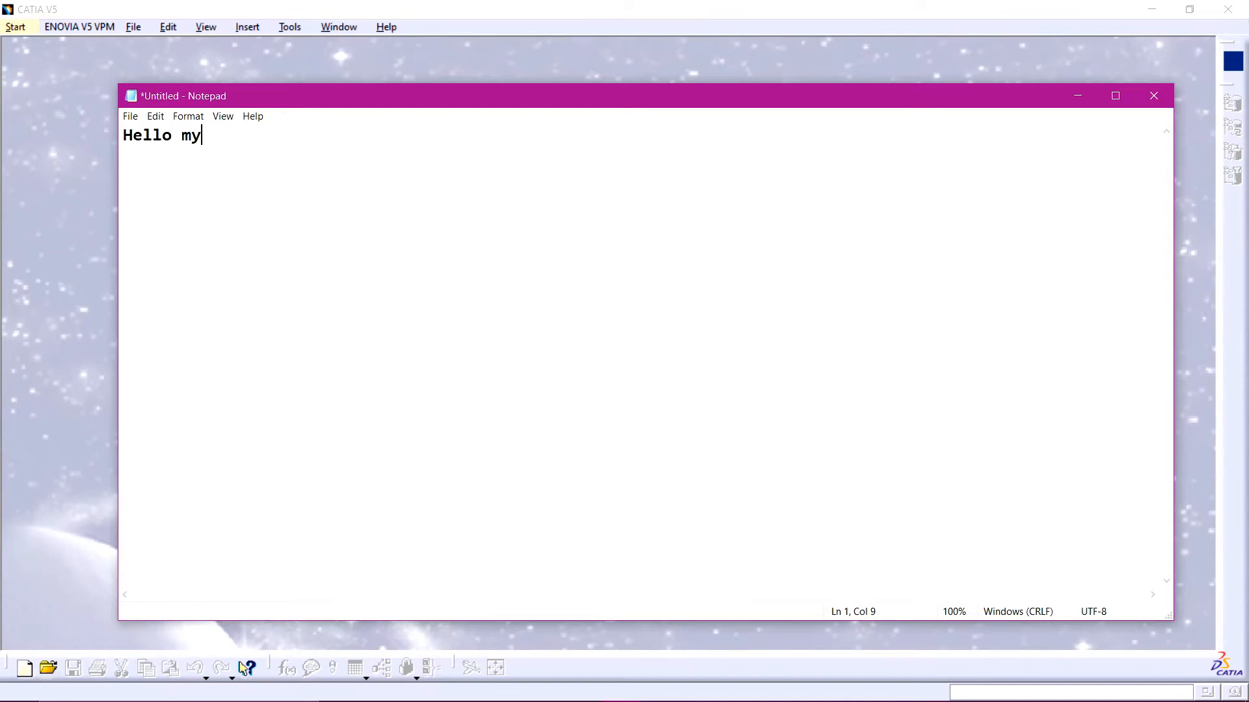
# Step: Write the greeting to friends in the note, introducing the channel "Dev 3D Design" and continuing with "and today once again"
pyautogui.write('friedns')
pyautogui.press('BackSpace')
pyautogui.write('gn')
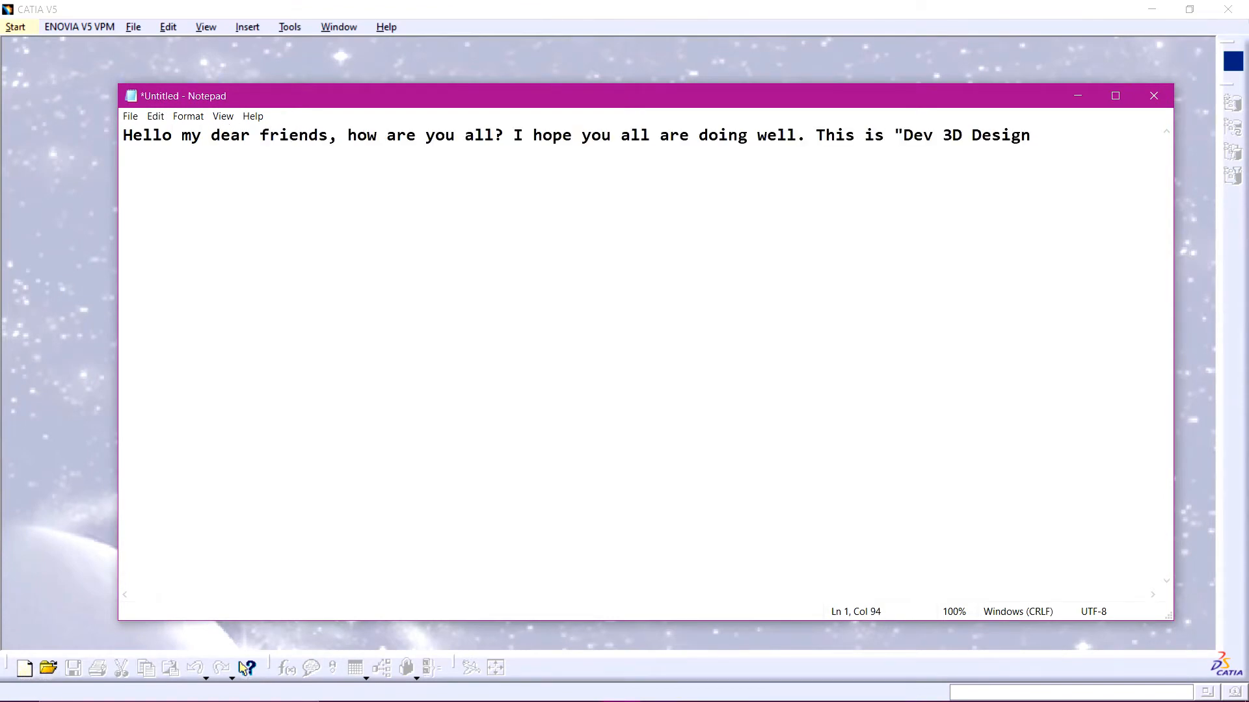
pyautogui.write('" and today once again')
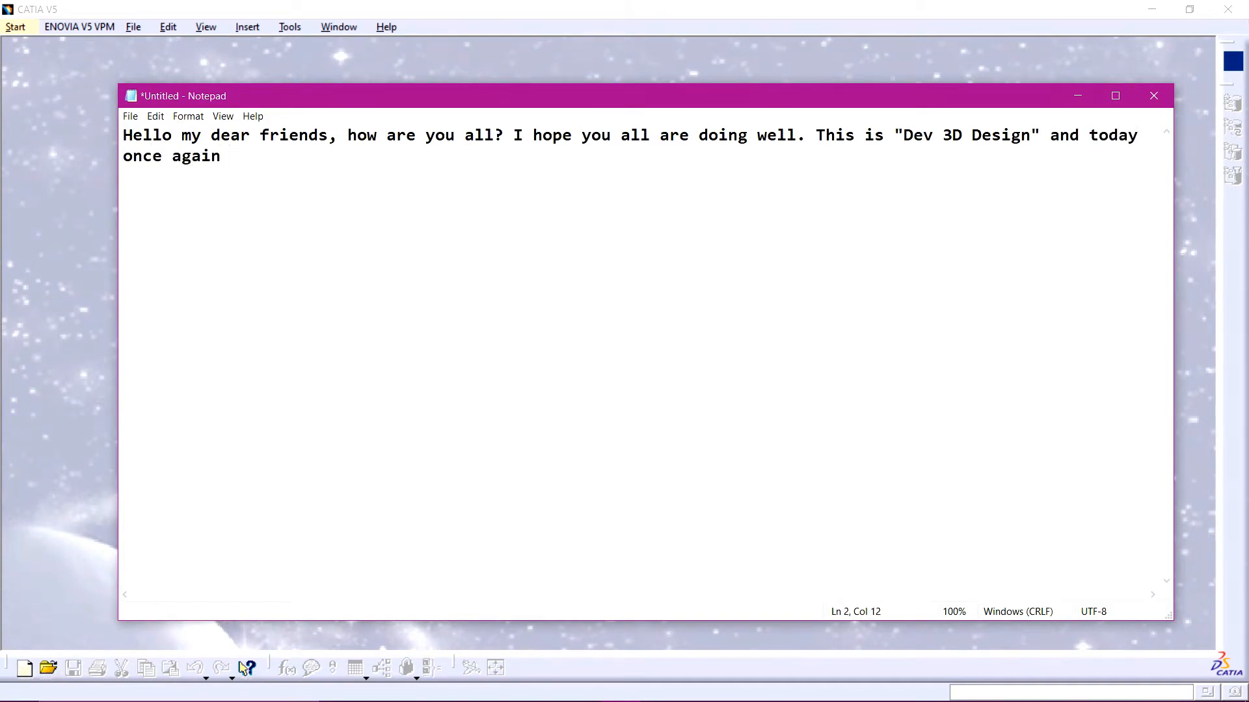
# Step: Complete the opening paragraph, announcing a new video tutorial on the "Pocket Command in Catia V5 and some parts related to the Pocket command."
pyautogui.write(' I')
pyautogui.write("'m here with a new video tutorial. Today in this video tutorial, we'll learn ")
pyautogui.write('Pi')
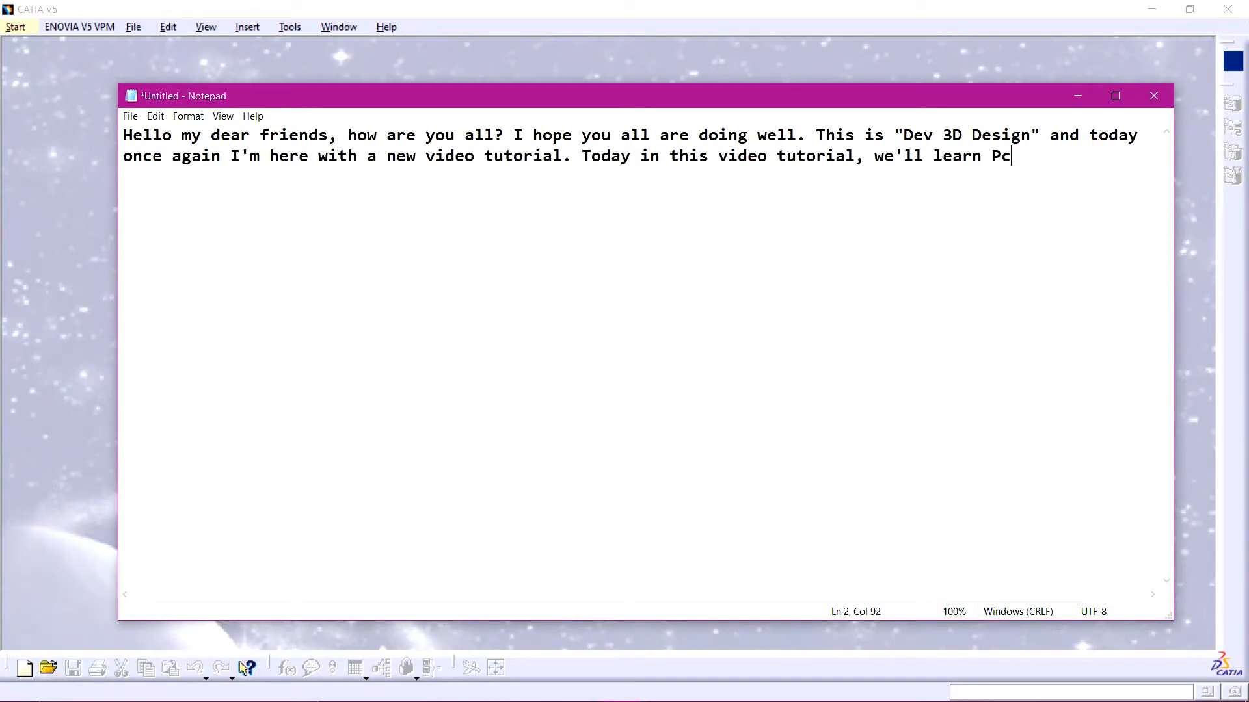
pyautogui.write('ocket ')
pyautogui.write('Command')
pyautogui.write('in Ca')
pyautogui.write('tia ')
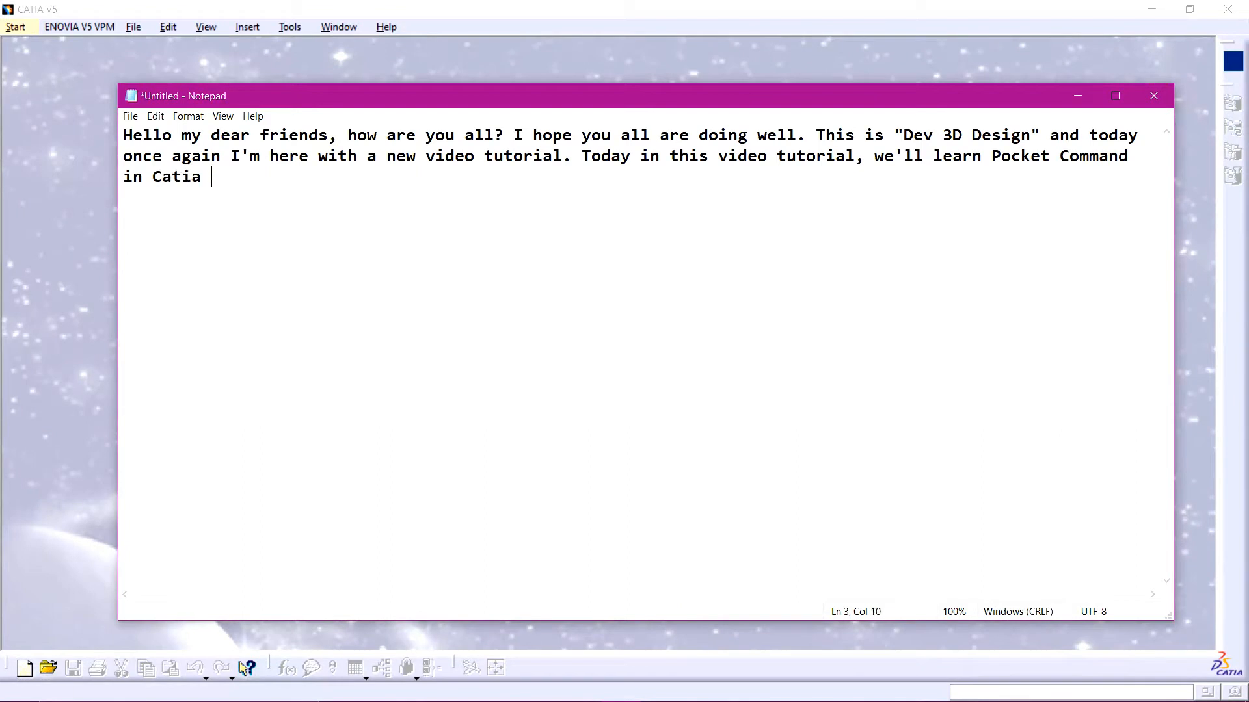
pyautogui.write('V%')
pyautogui.press('BackSpace')
pyautogui.press('BackSpace')
pyautogui.write('V5 and some parts related to the Pock')
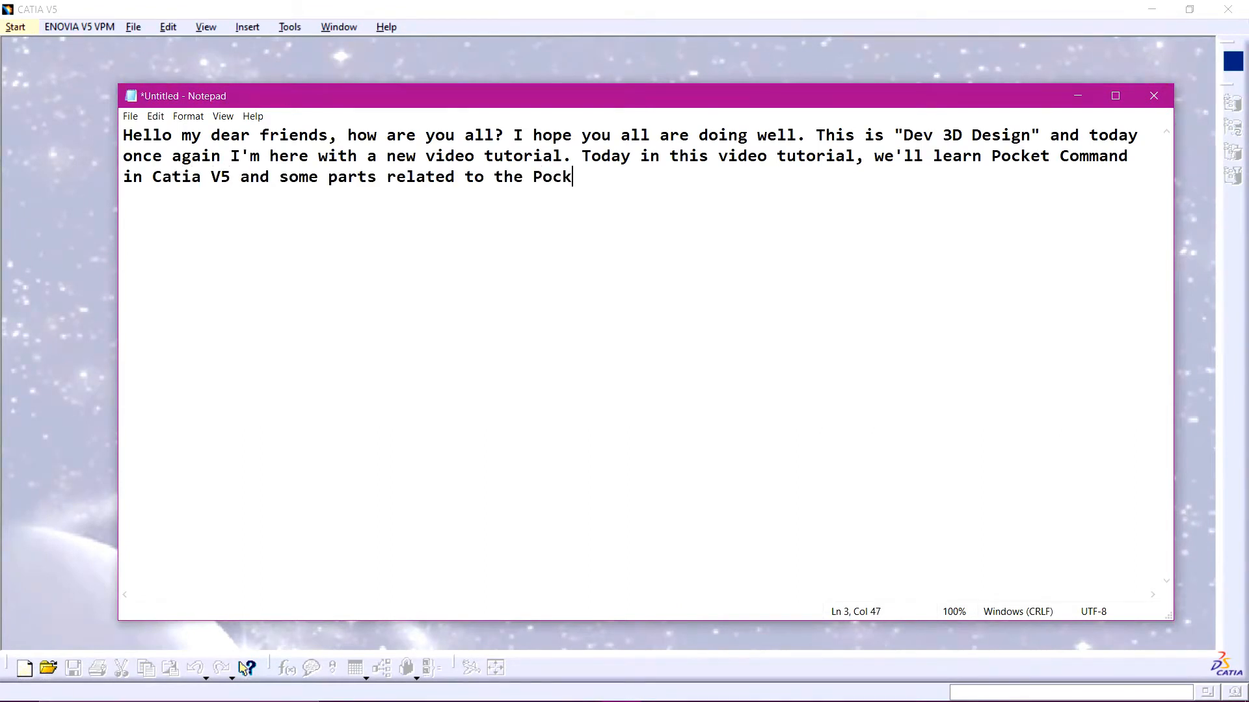
pyautogui.write('et command.')
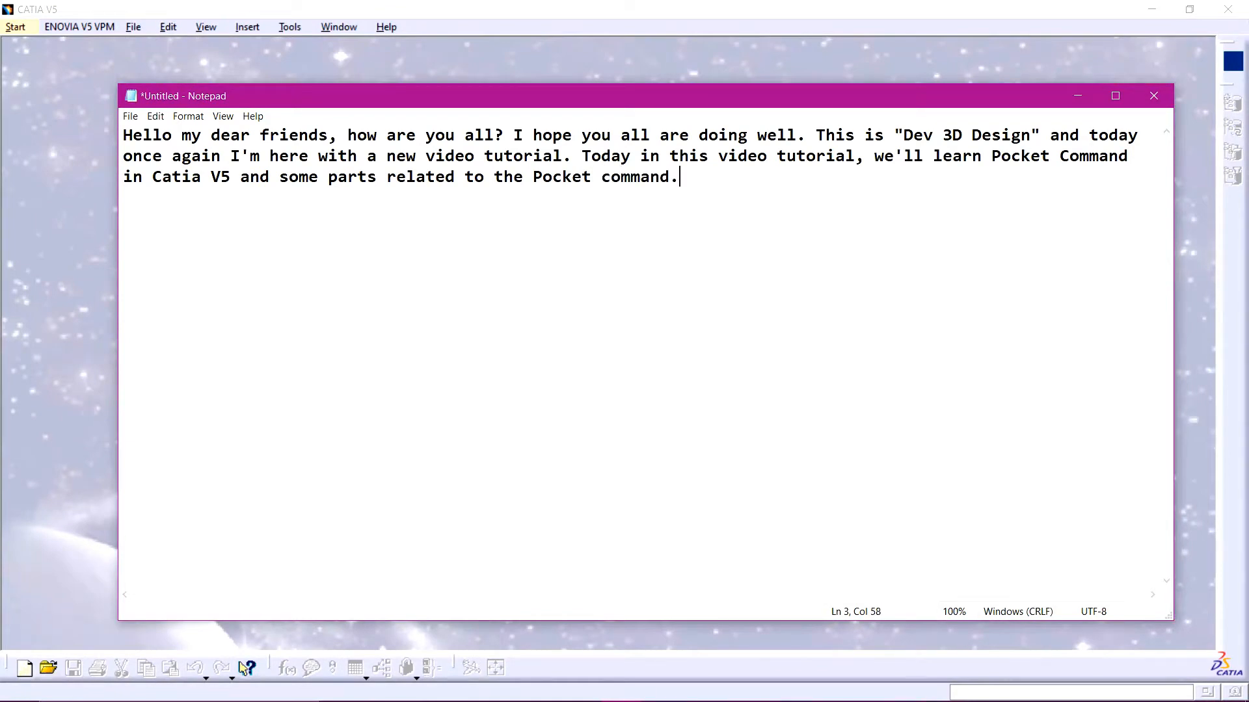
# Step: Add a paragraph asking viewers to subscribe for updates on 3D modelling in 3D softwares, ending with "This channel is only for the 3D designers."
pyautogui.press('Return')
pyautogui.press('Return')
pyautogui.write('So before starting our video tutorial, kindly subscribe my youtube channel for more updates reta')
pyautogui.press('BackSpace')
pyautogui.press('BackSpace')
pyautogui.write('lated to the')
pyautogui.hotkey('ctrl', 'f')
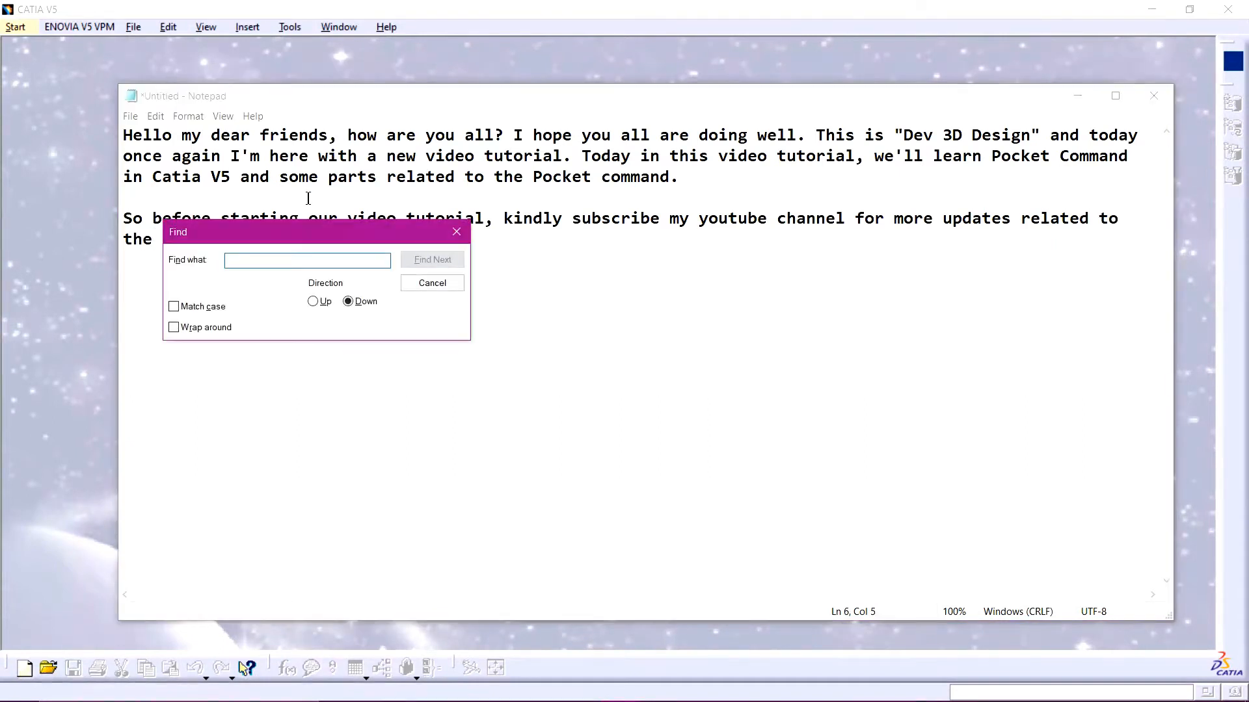
pyautogui.click(452, 238)
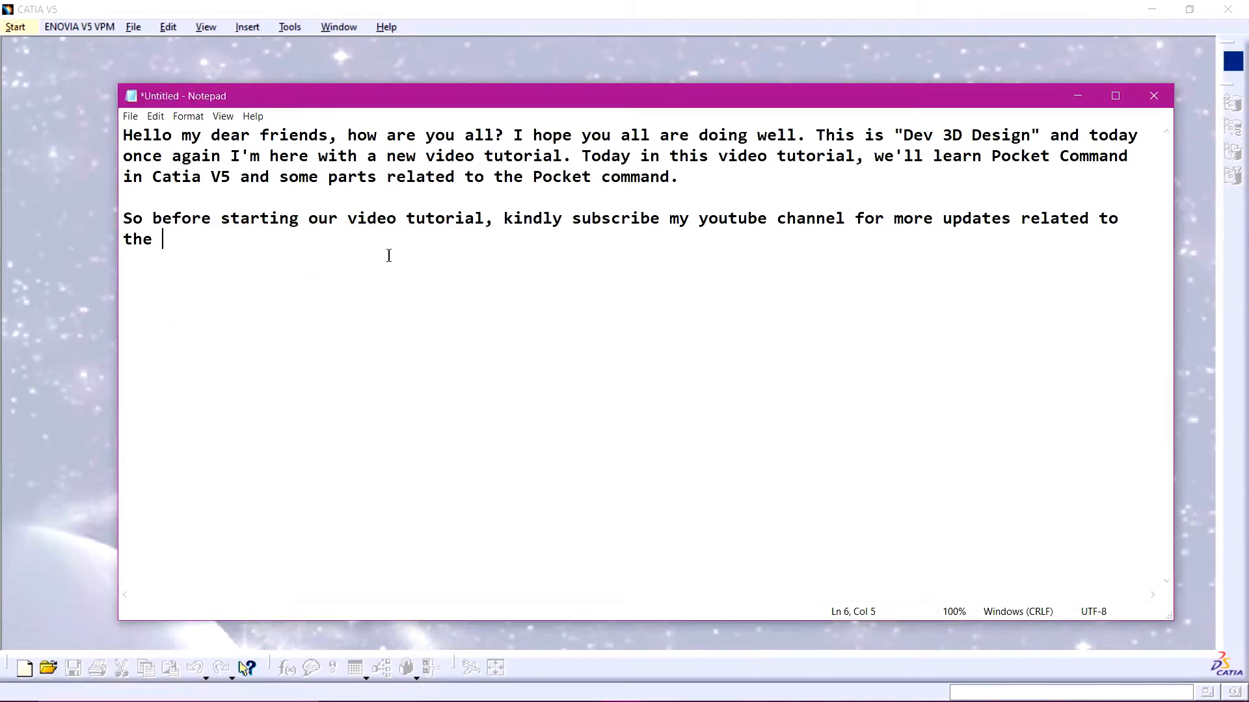
pyautogui.write('3D modelling in 3D softwares. This channel is only for the 3D designers.')
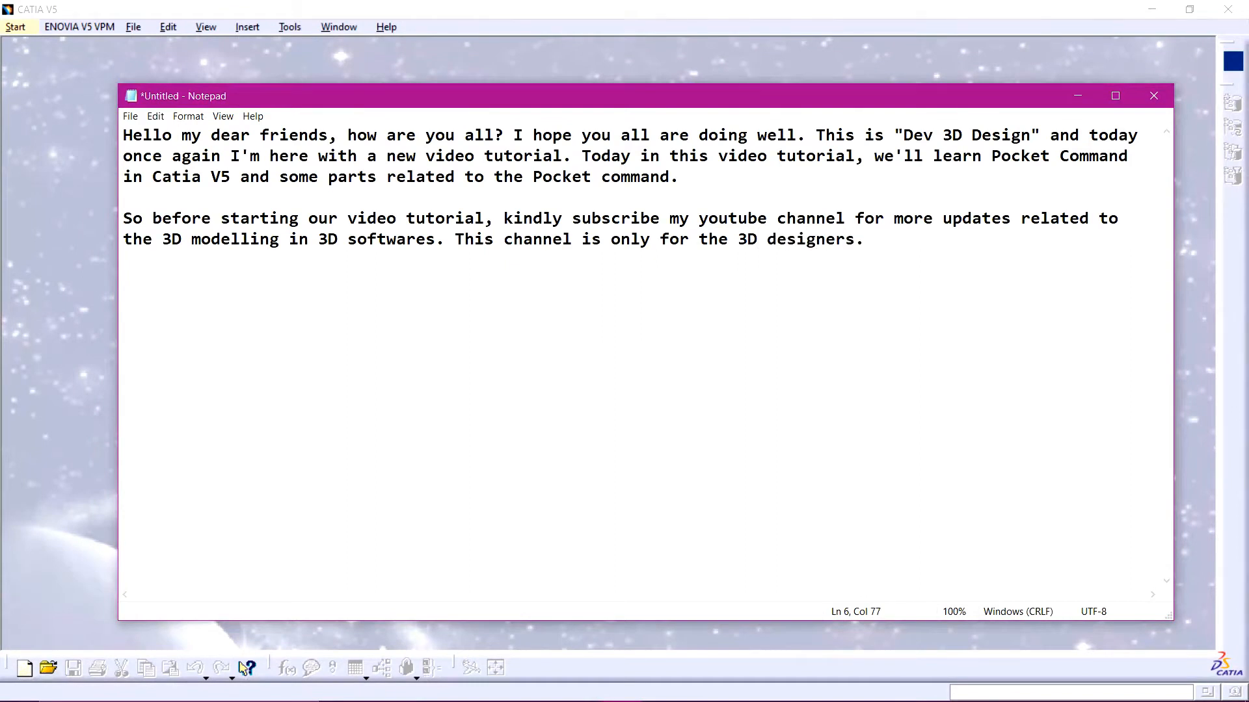
# Step: Introduce the three Catia V5 commands and list them as "1. Pocket Command", "2. Drafted-Filleted Command" and "3. Multi-Pocket command"
pyautogui.press('Return')
pyautogui.write("let's start")
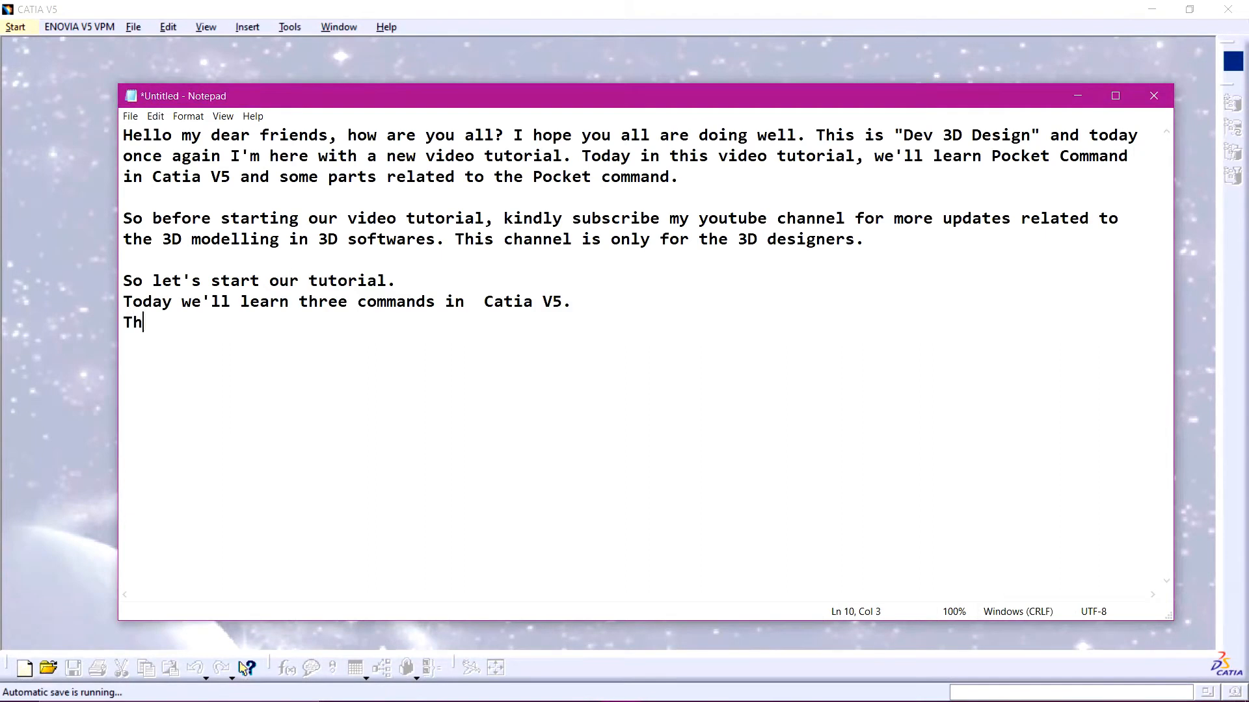
pyautogui.write('e ')
pyautogui.write('commands a')
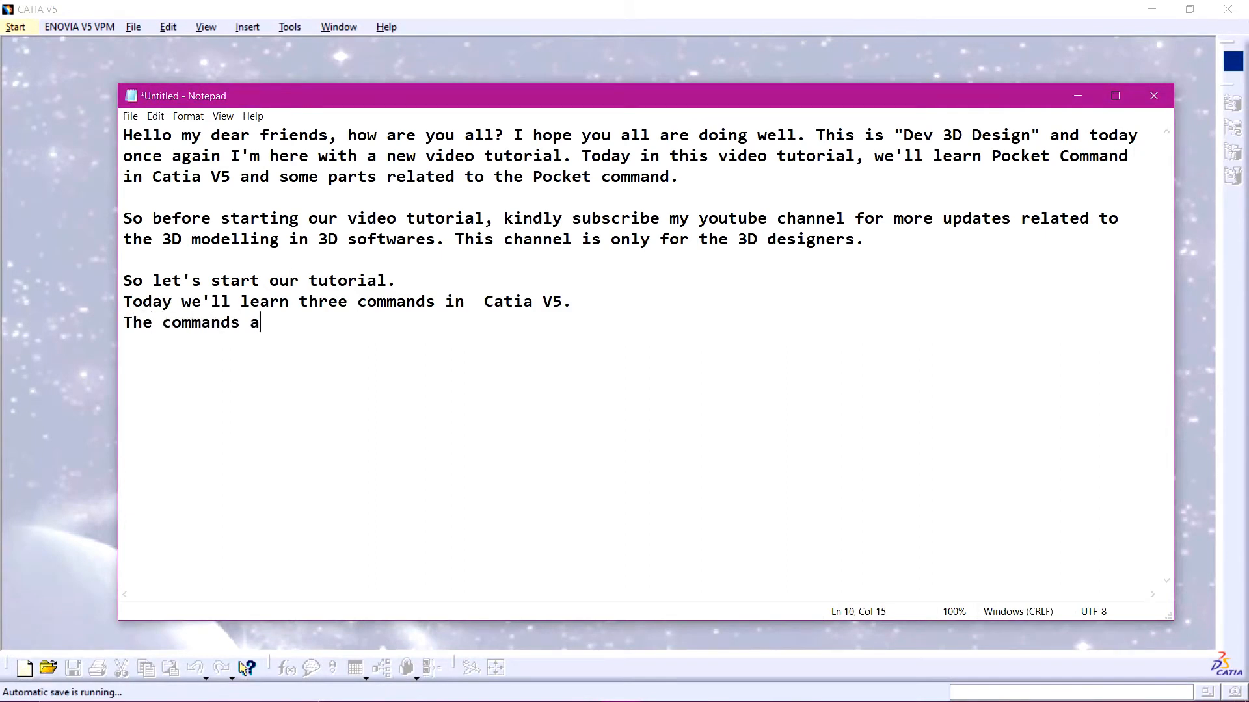
pyautogui.write('re given below:')
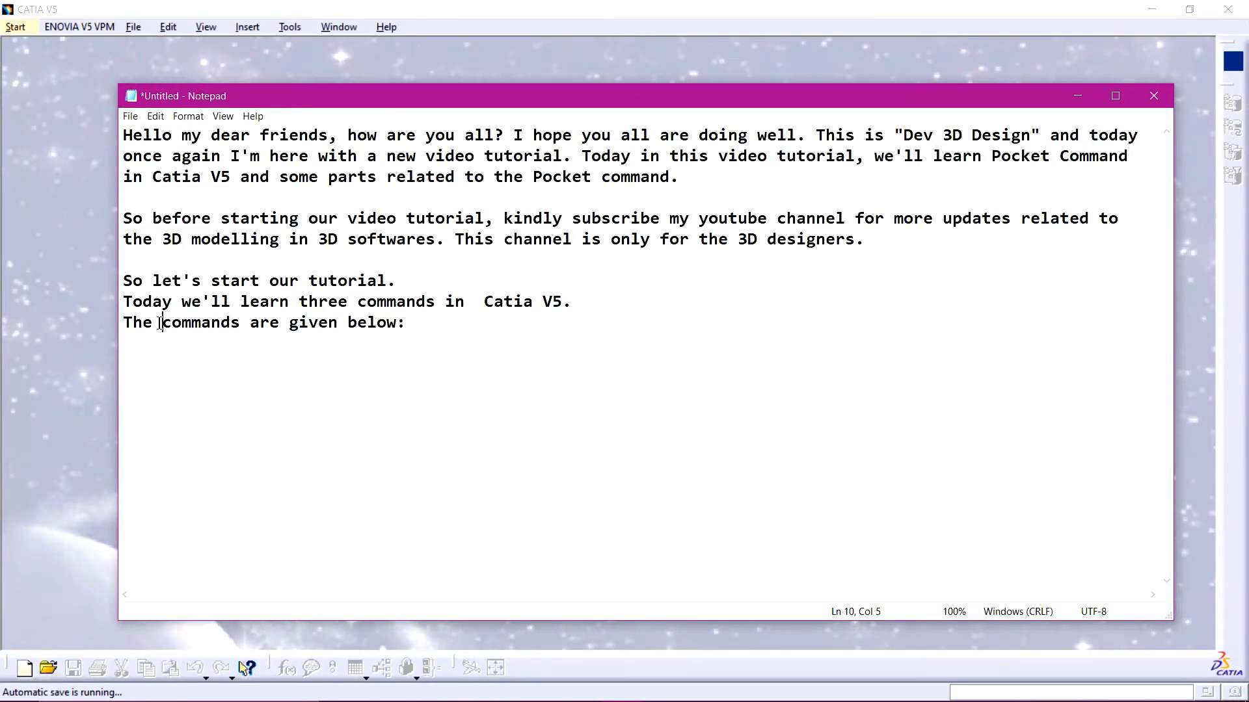
pyautogui.write('name of the')
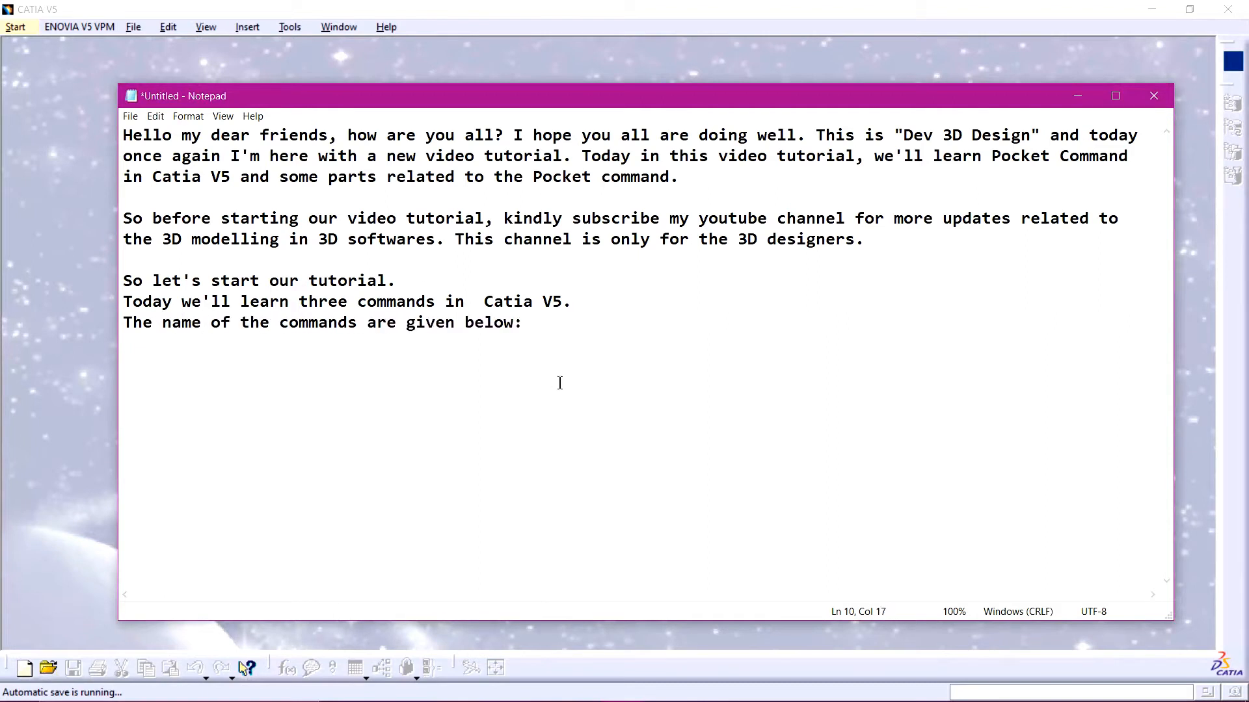
pyautogui.write('1. Pocket Command 2. Drafted-Filleted Command 3. Multi-Pocket command')
# Step: Add closing lines about learning each command one by one, describing Pocket as creating "a hollow structure in a 3D design", ending "Lets see it."
pyautogui.write('So let')
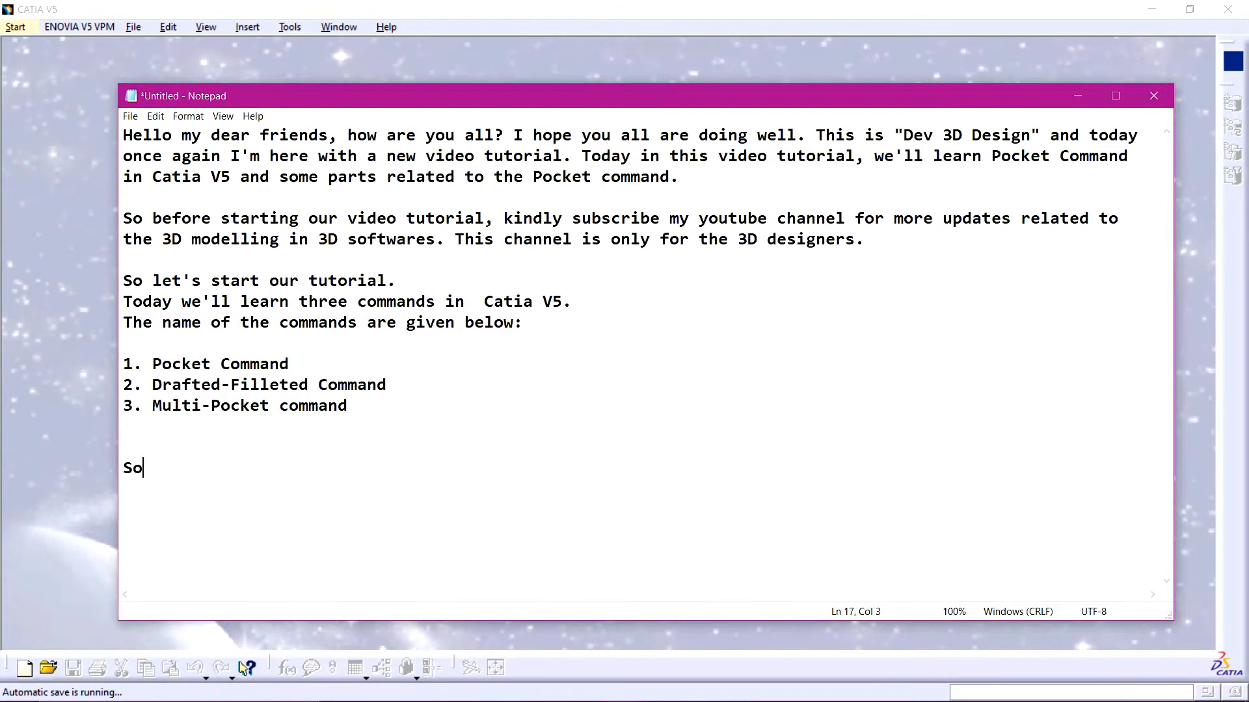
pyautogui.write("'s lea")
pyautogui.write('rn ea')
pyautogui.write('ch command one')
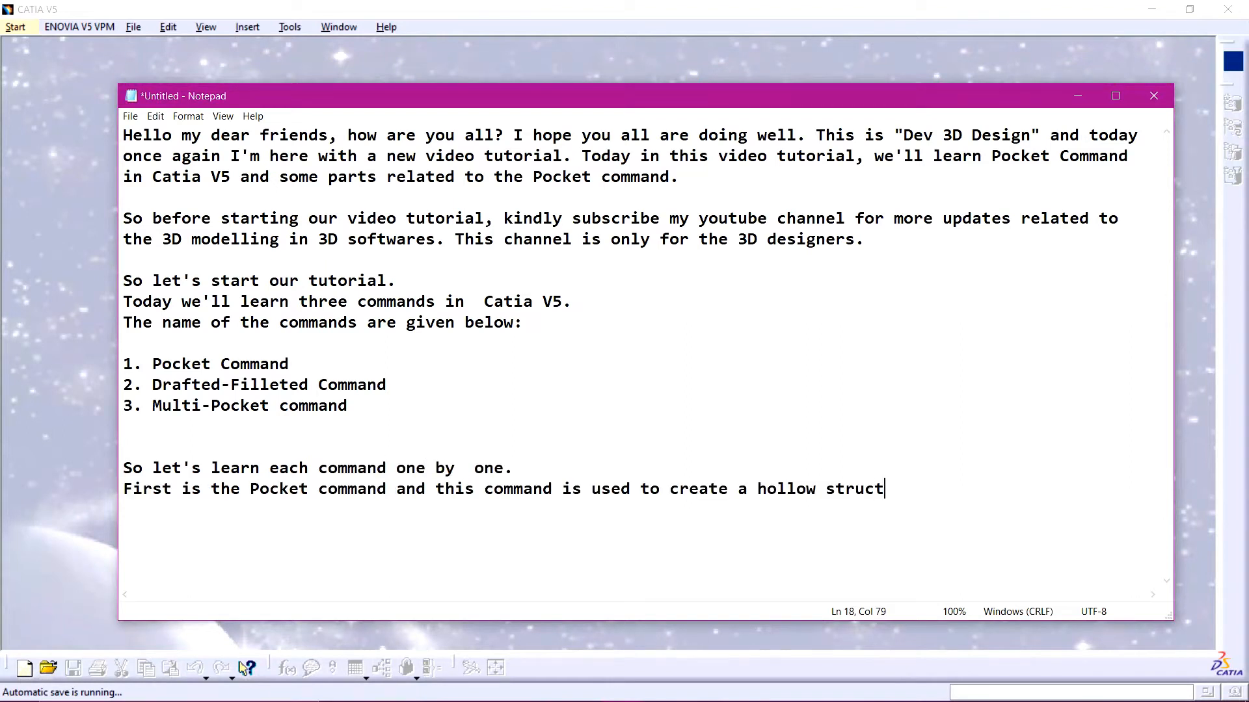
pyautogui.write('ure in a 3D design')
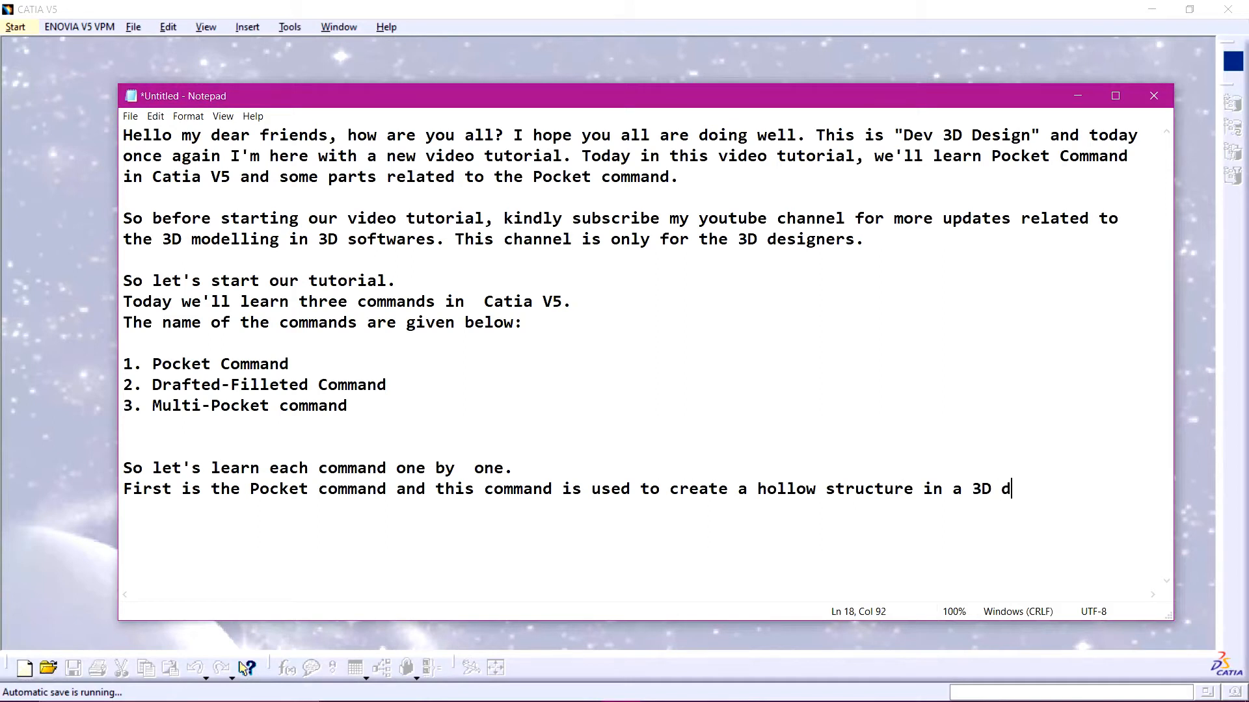
pyautogui.write('. Lets ')
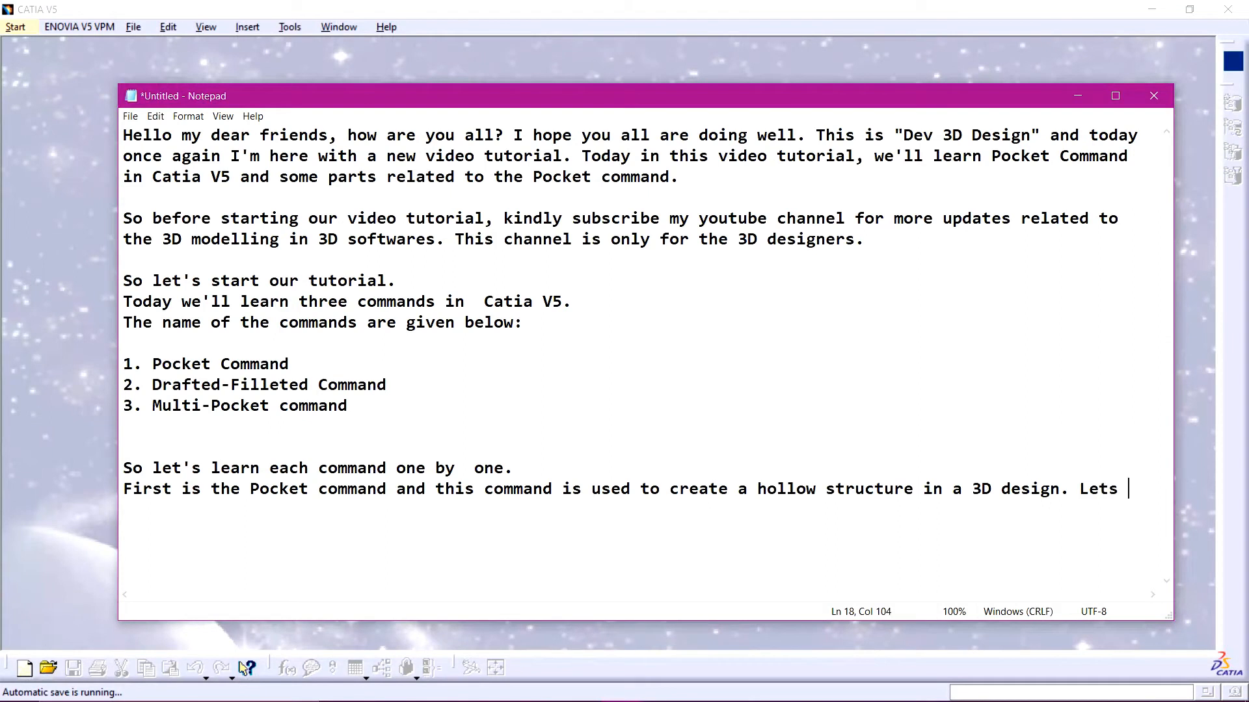
pyautogui.write('see it.')
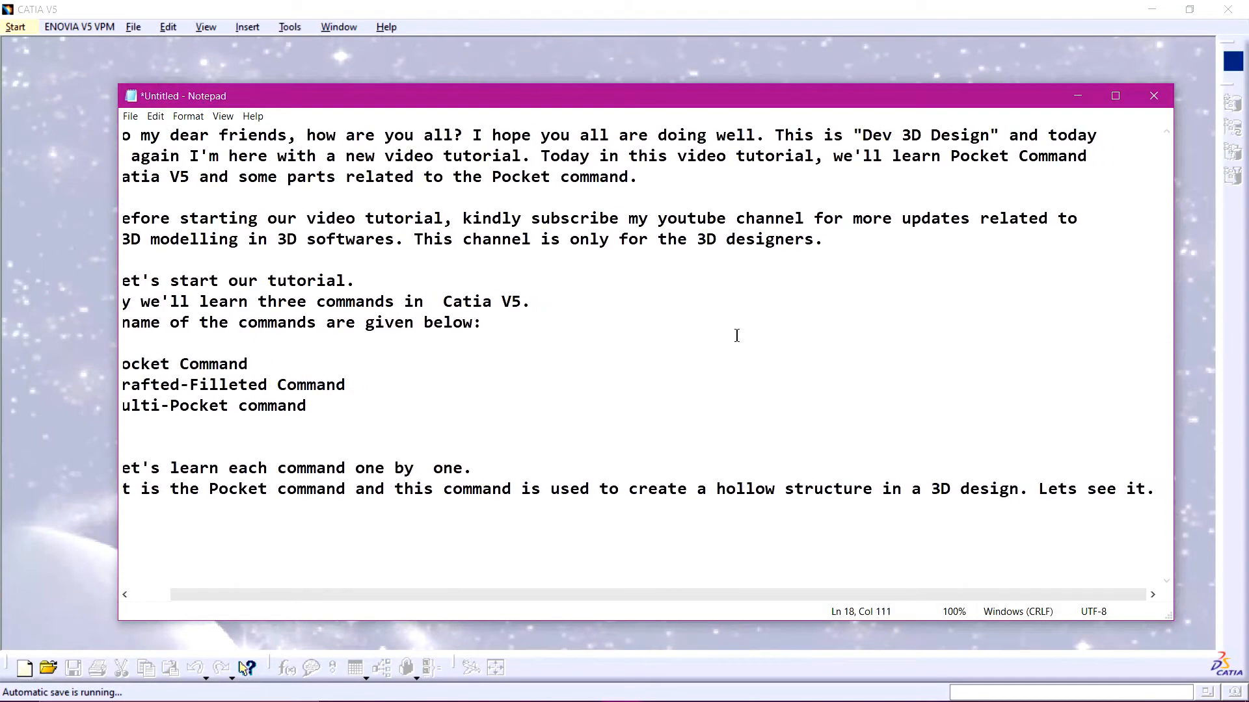
# Step: Switch to CATIA V5 and create a new part named Part1 with hybrid design enabled
pyautogui.click(95, 164)
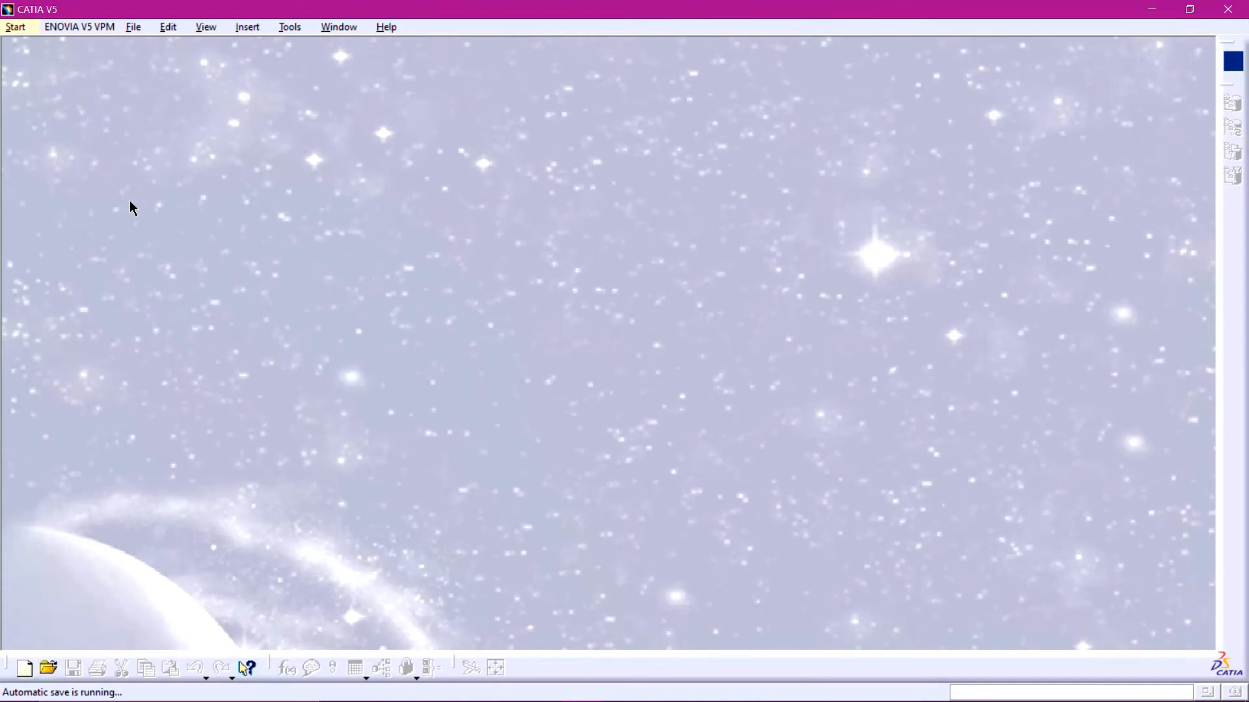
pyautogui.click(17, 28)
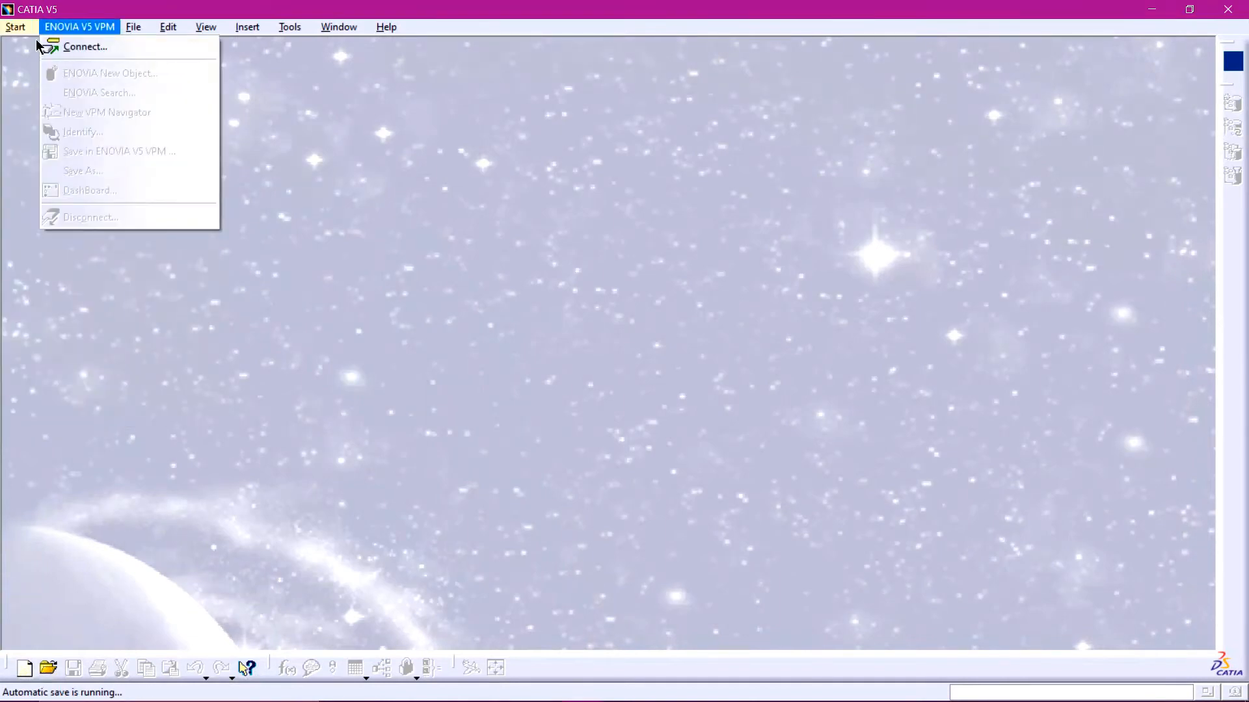
pyautogui.moveTo(78, 66)
pyautogui.click(250, 65)
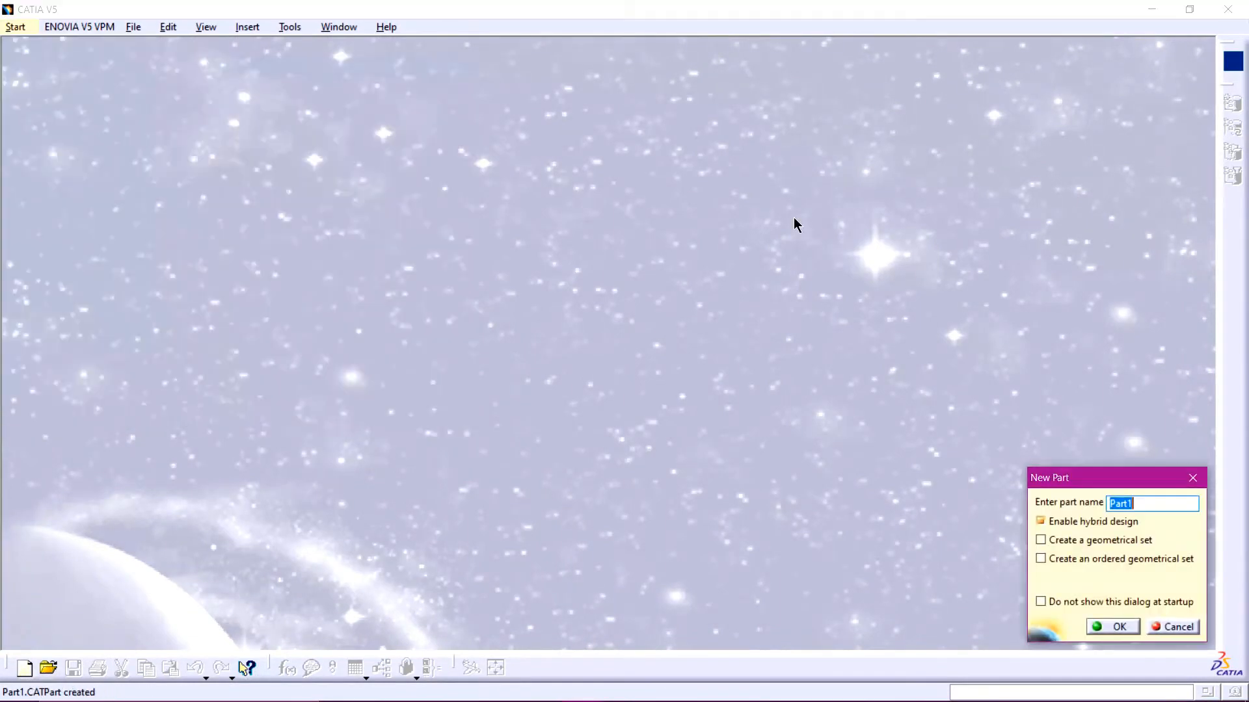
pyautogui.click(1118, 626)
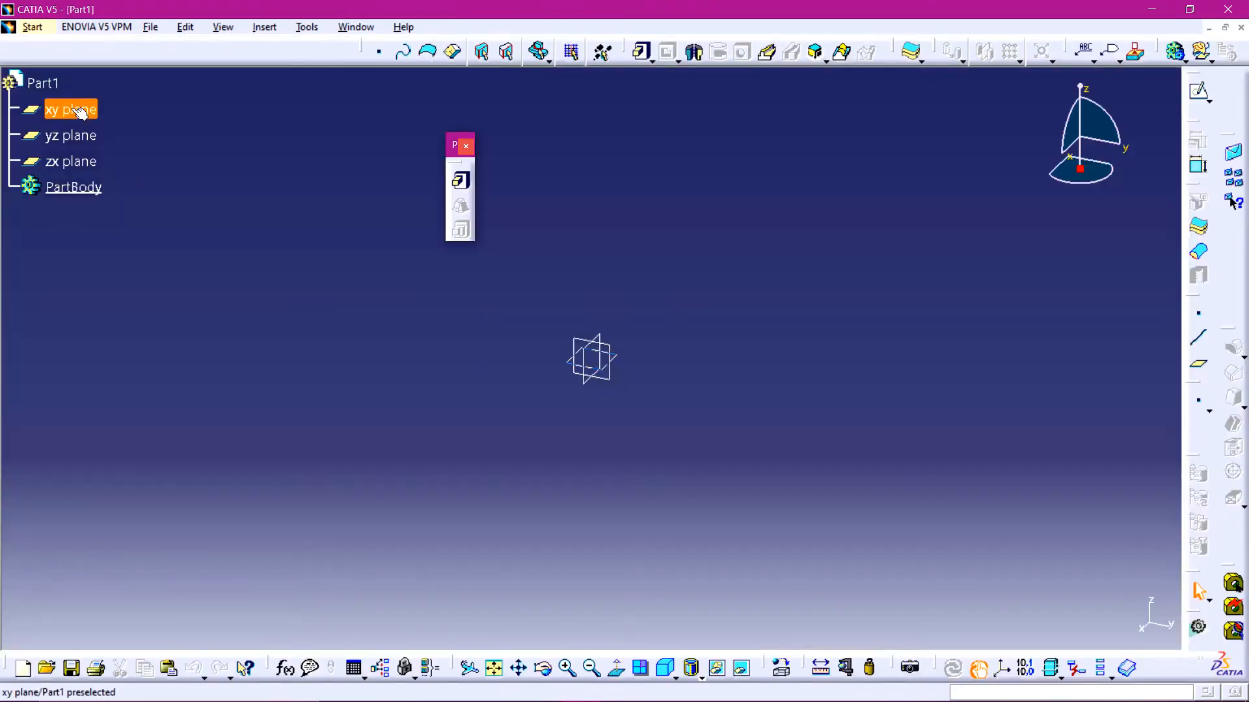
# Step: Sketch a large circle centred on the origin of the xy plane and exit the sketch
pyautogui.click(78, 113)
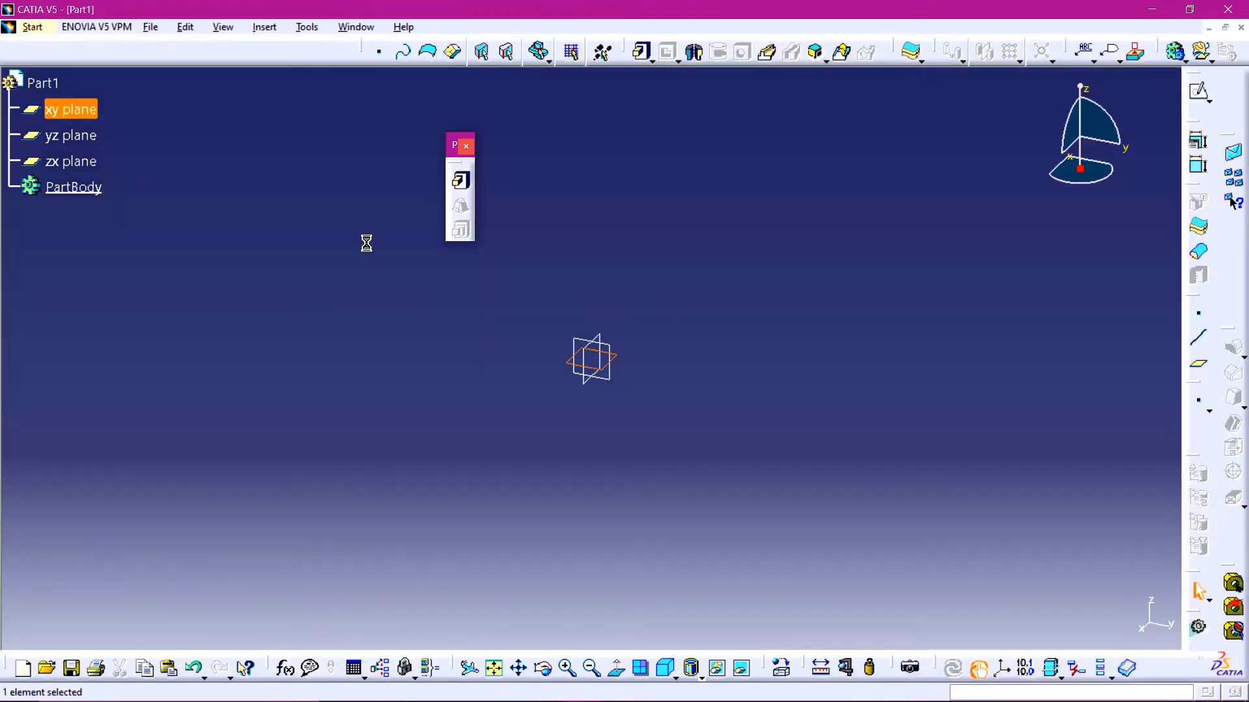
pyautogui.click(1200, 93)
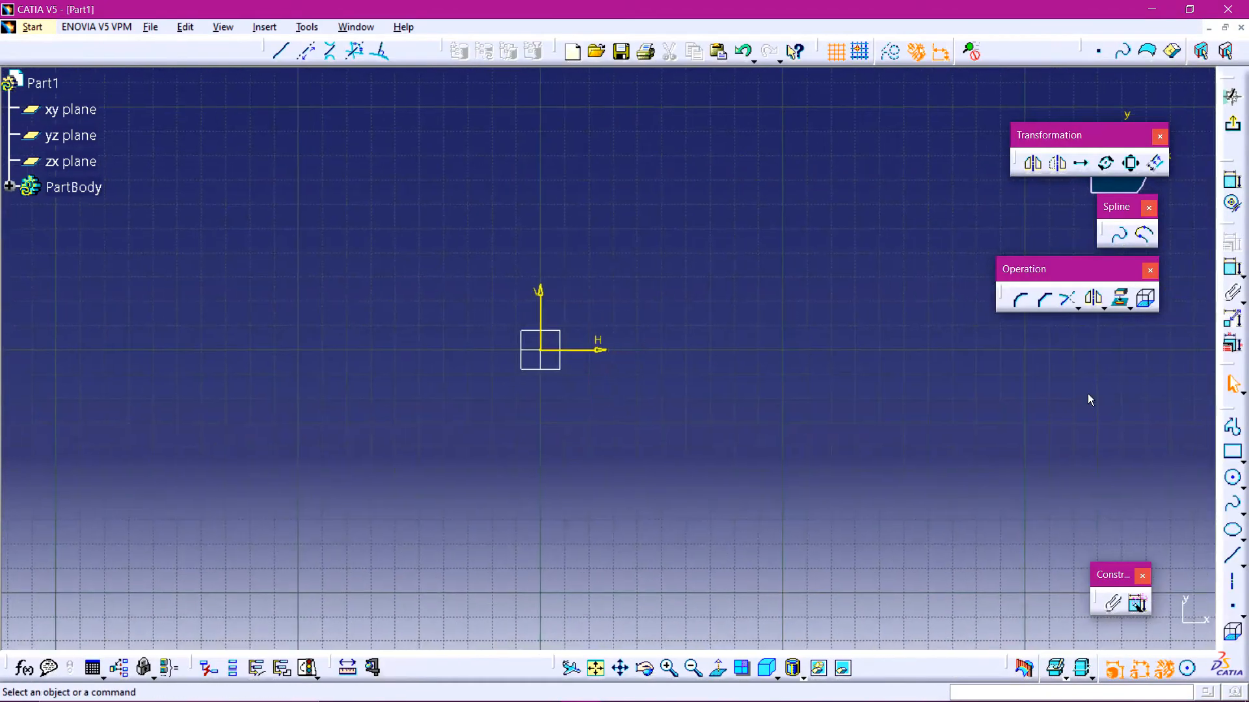
pyautogui.click(1232, 478)
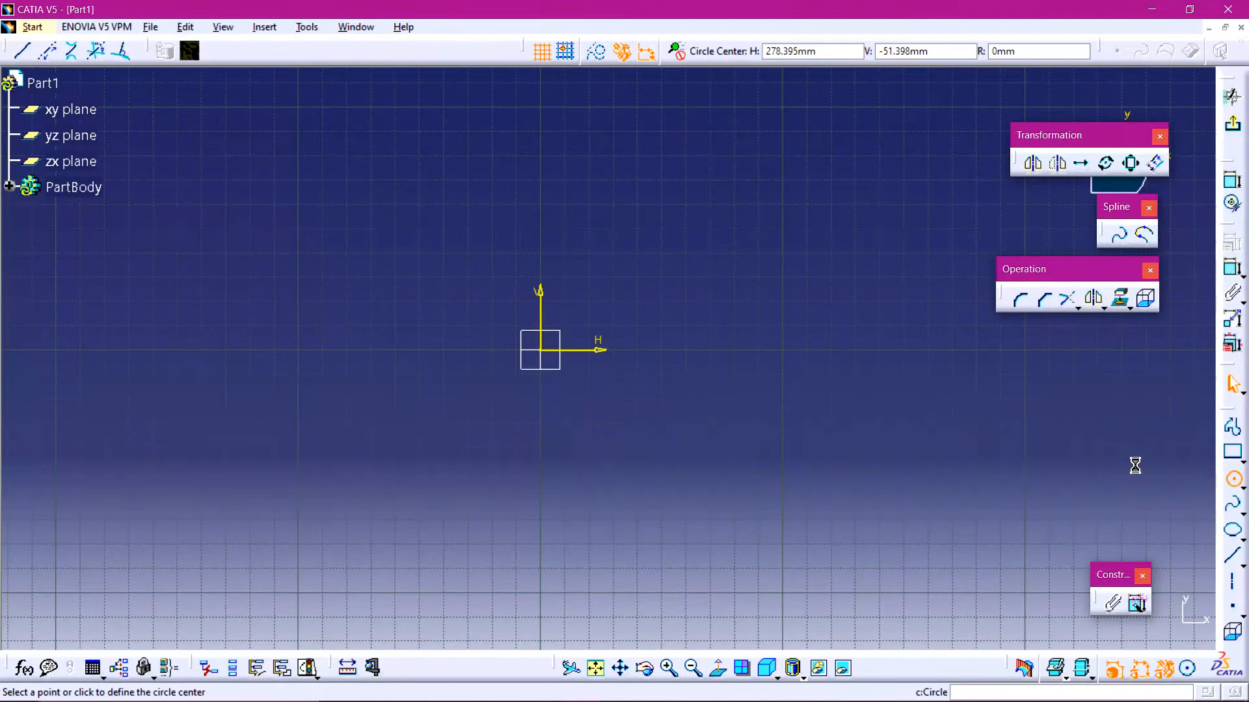
pyautogui.click(545, 351)
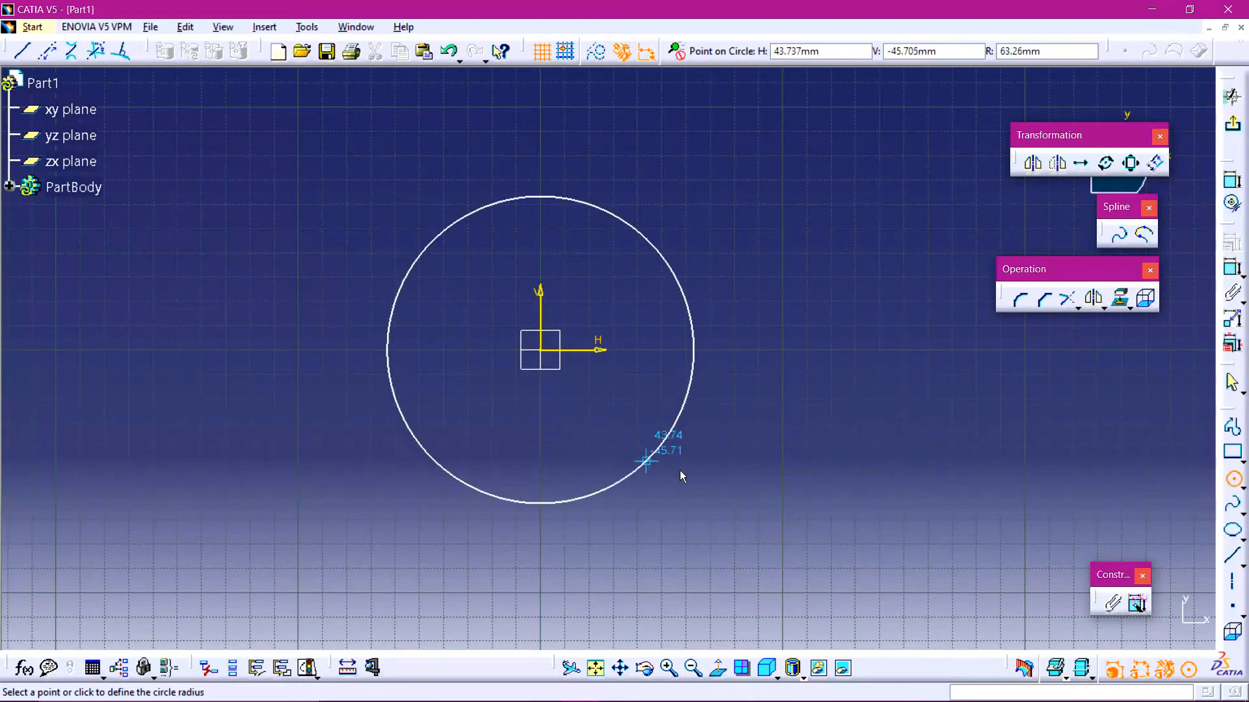
pyautogui.click(754, 447)
pyautogui.click(1231, 130)
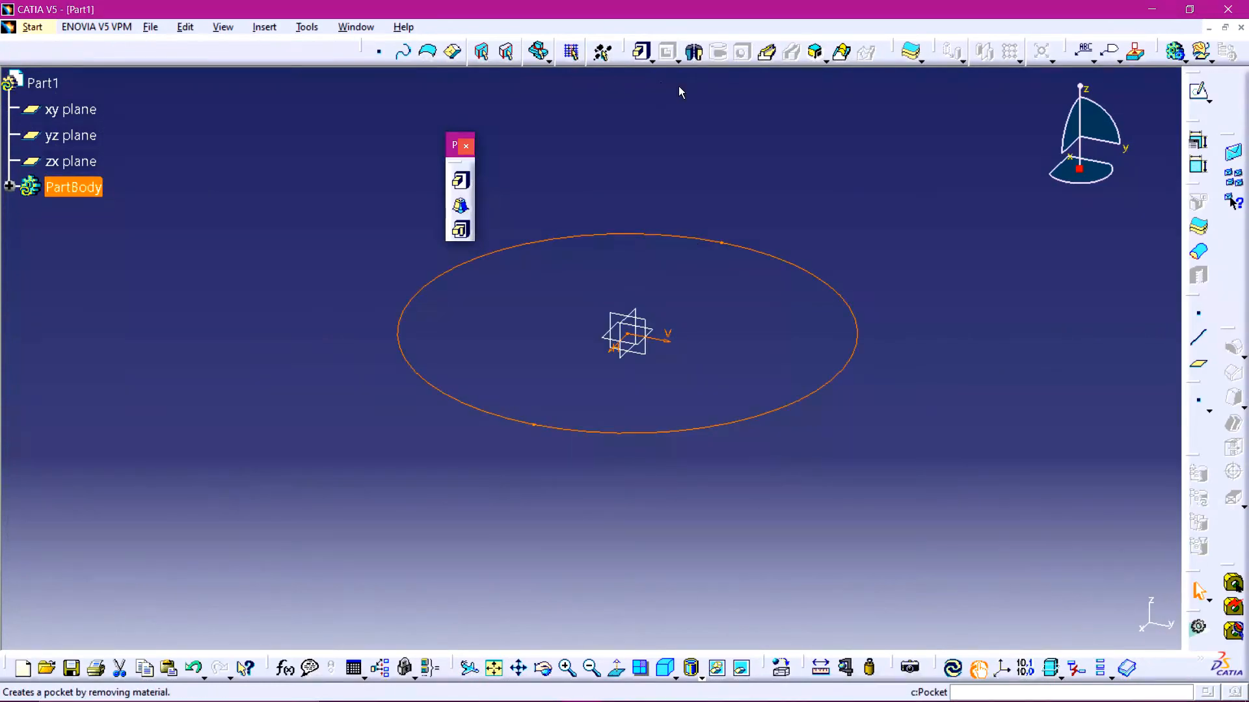
# Step: Pad the circle sketch into a solid disk, increasing the pad's length above the default
pyautogui.click(643, 53)
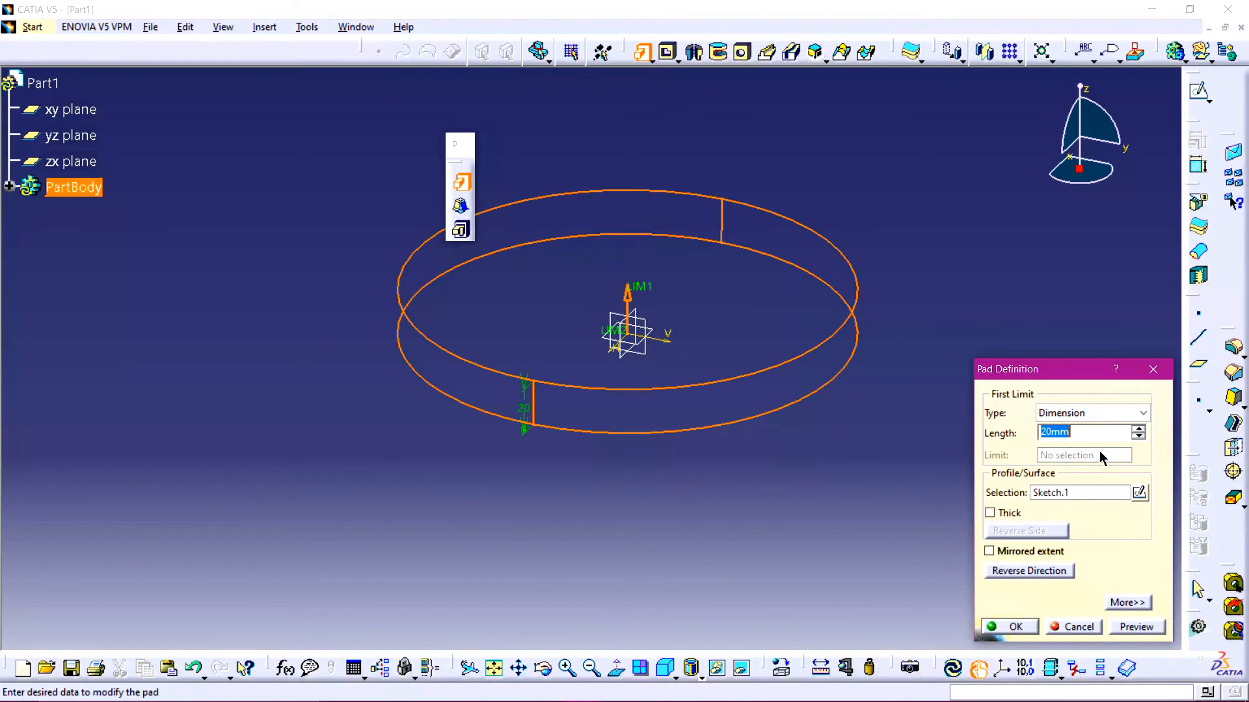
pyautogui.click(1137, 428)
pyautogui.click(1137, 429)
pyautogui.click(1009, 626)
# Step: Sketch a small off-centre circle on the disk's top face and exit the sketch
pyautogui.moveTo(850, 449); pyautogui.dragTo(809, 587, button='middle')
pyautogui.click(644, 423)
pyautogui.click(1198, 92)
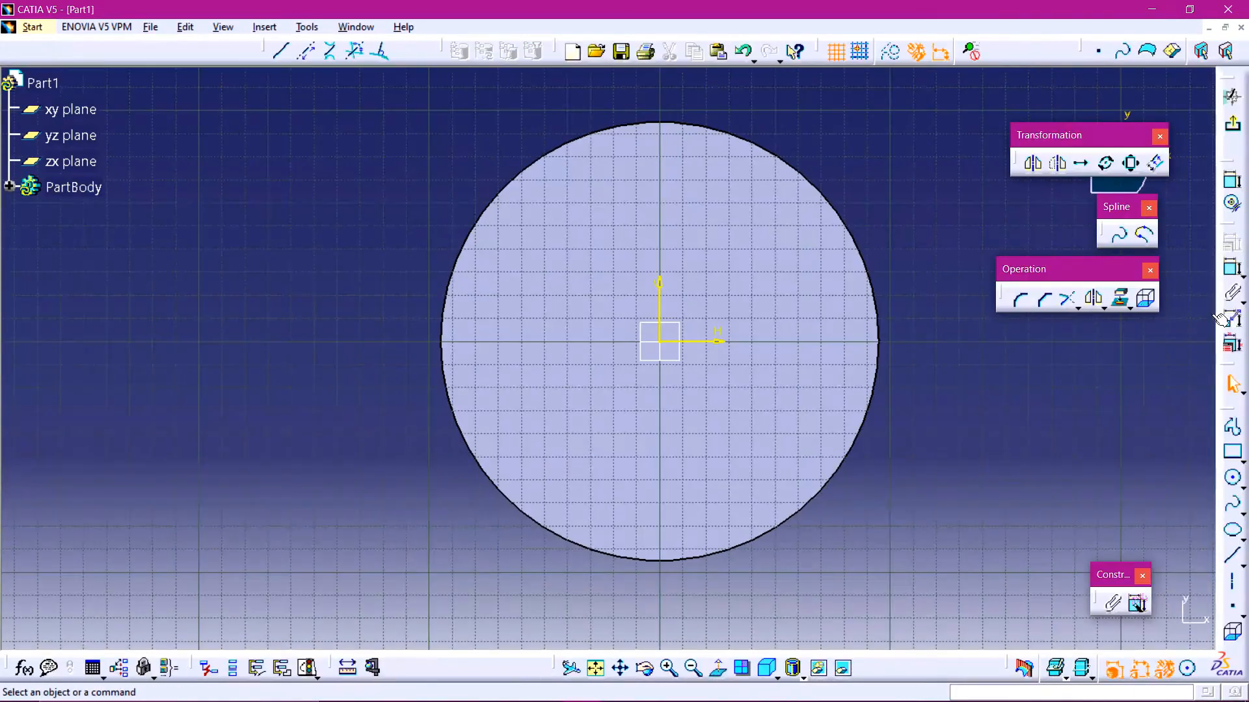
pyautogui.click(1232, 478)
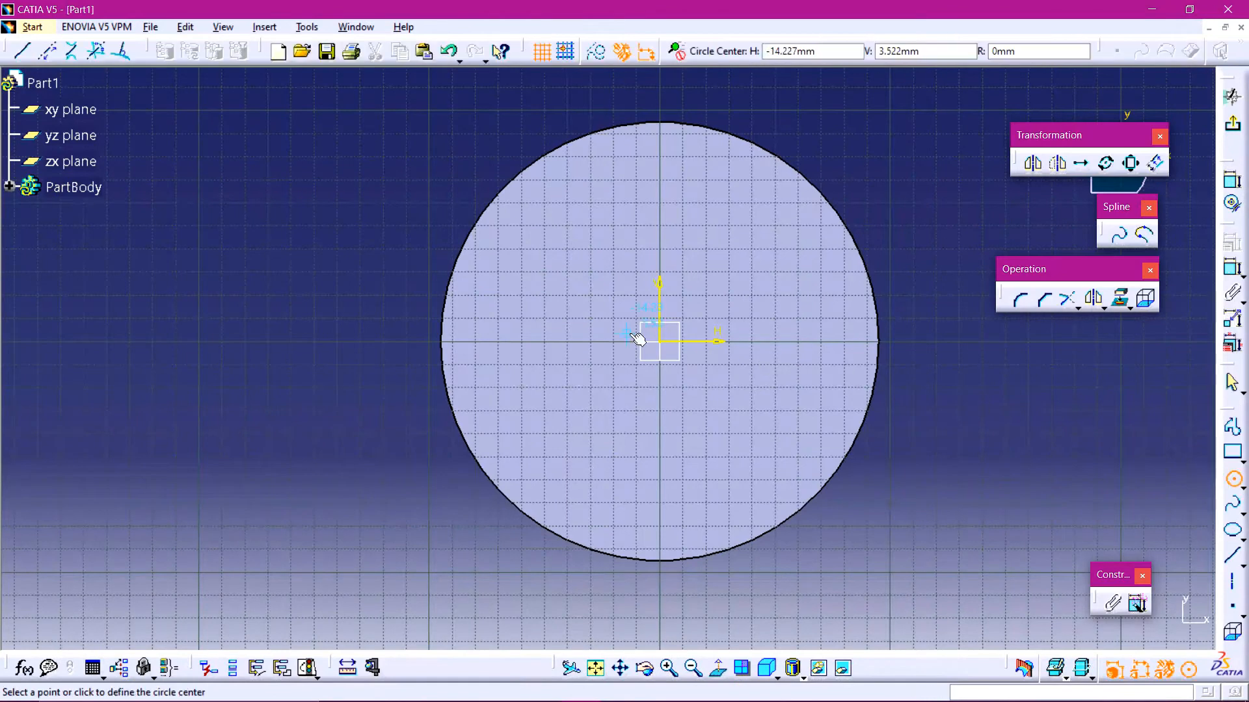
pyautogui.click(567, 271)
pyautogui.click(593, 298)
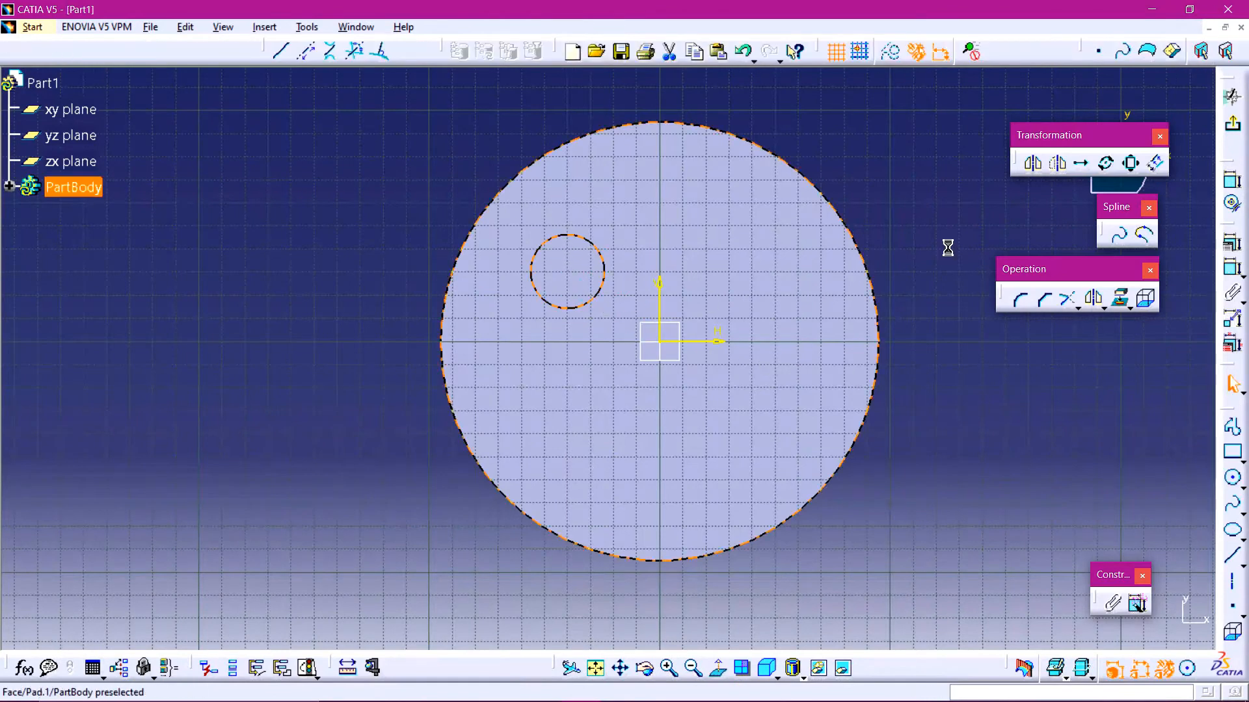
pyautogui.click(1232, 123)
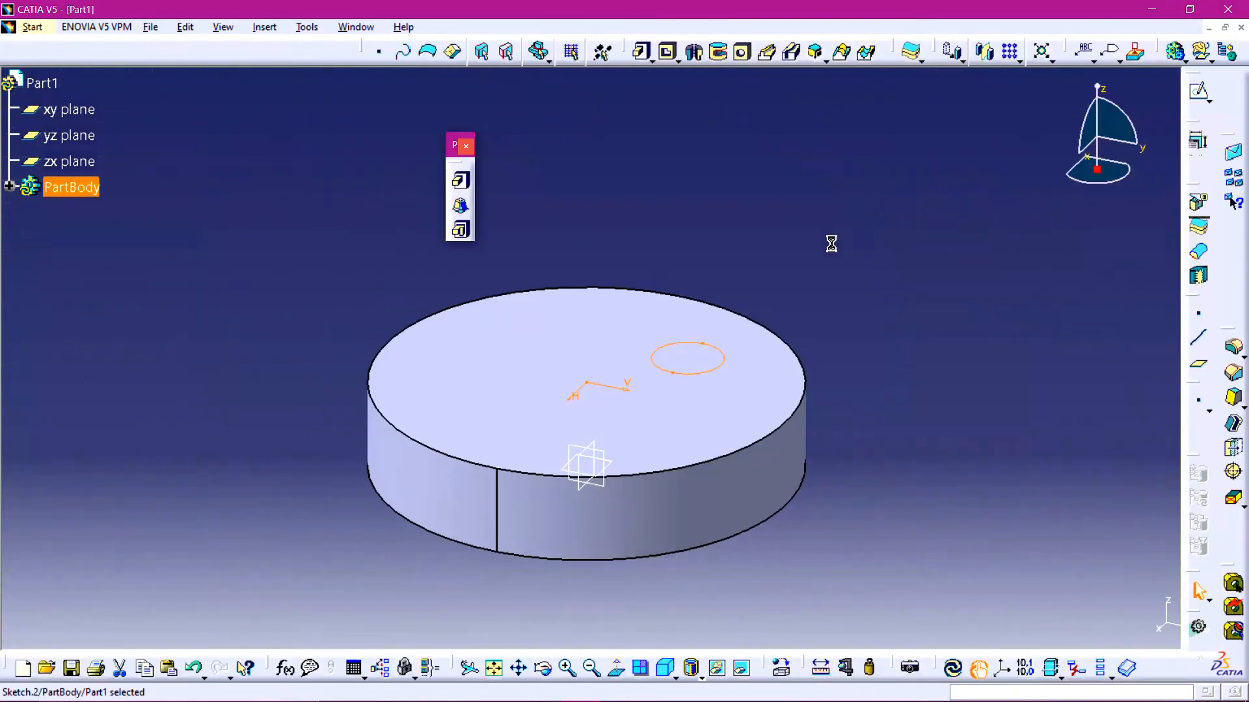
# Step: Detach the set of pocket commands so that it floats over the empty modelling area beside the disk, and update the part
pyautogui.click(679, 62)
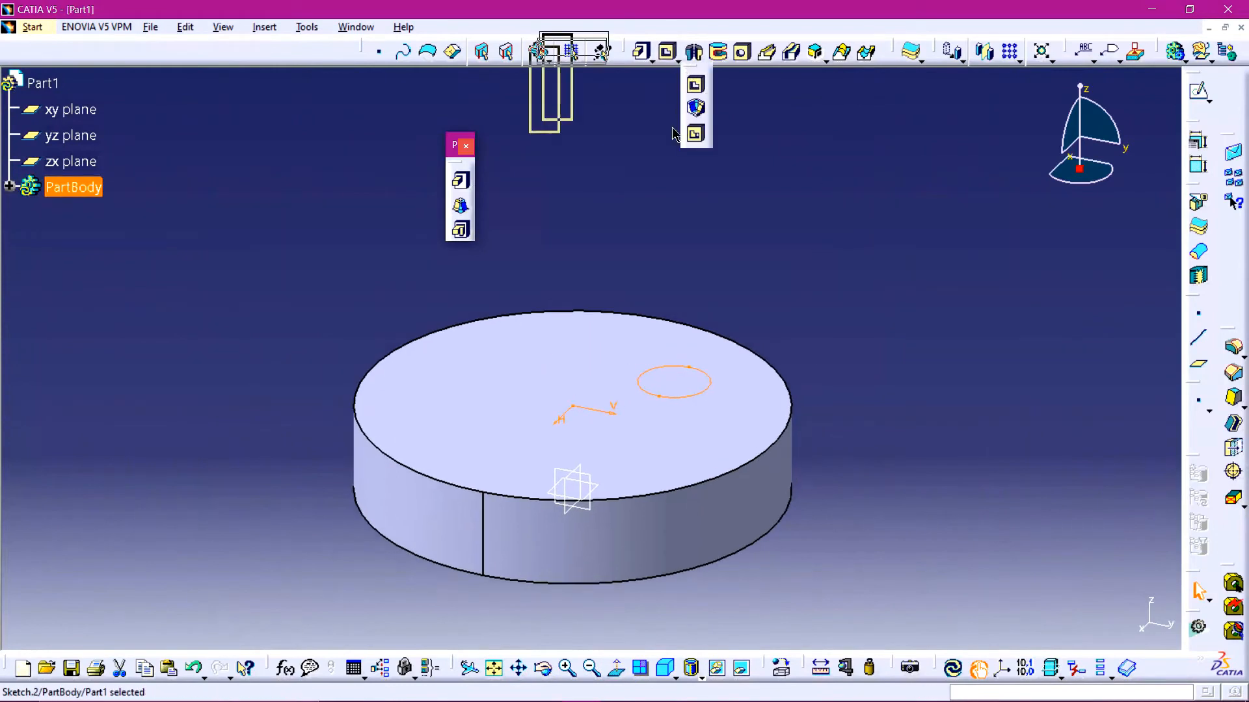
pyautogui.moveTo(658, 229); pyautogui.dragTo(937, 214)
pyautogui.click(727, 210)
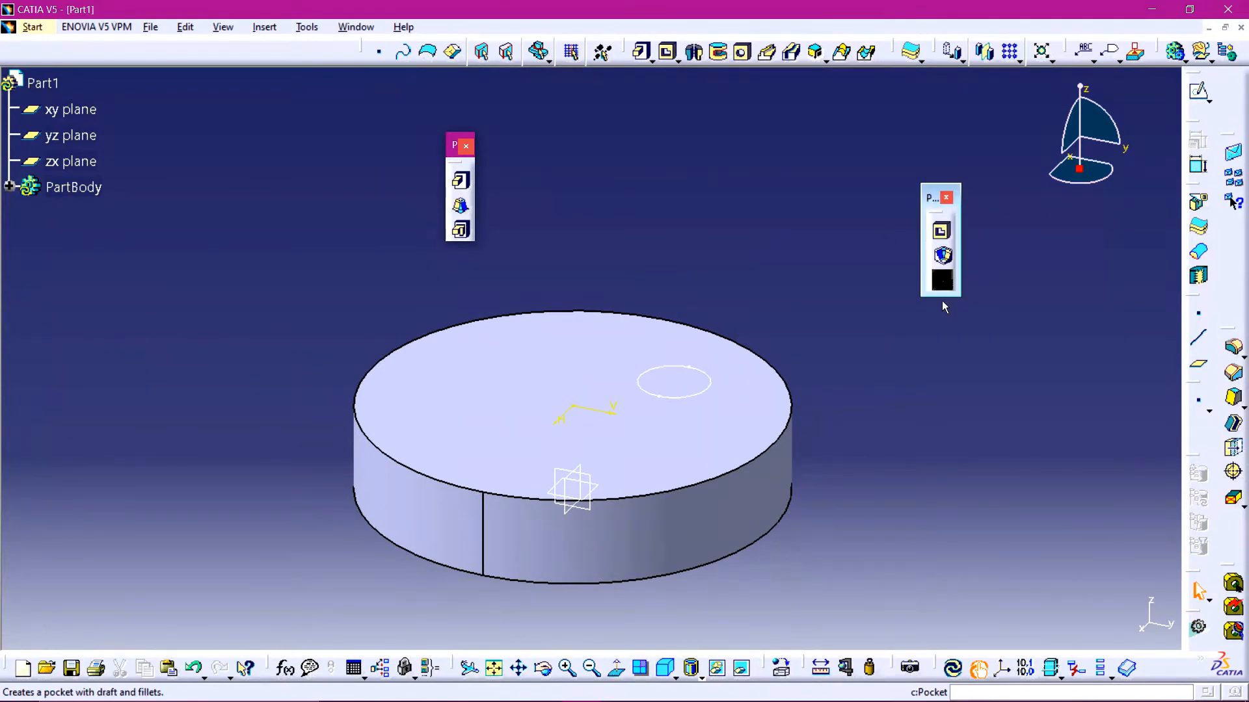
pyautogui.click(953, 668)
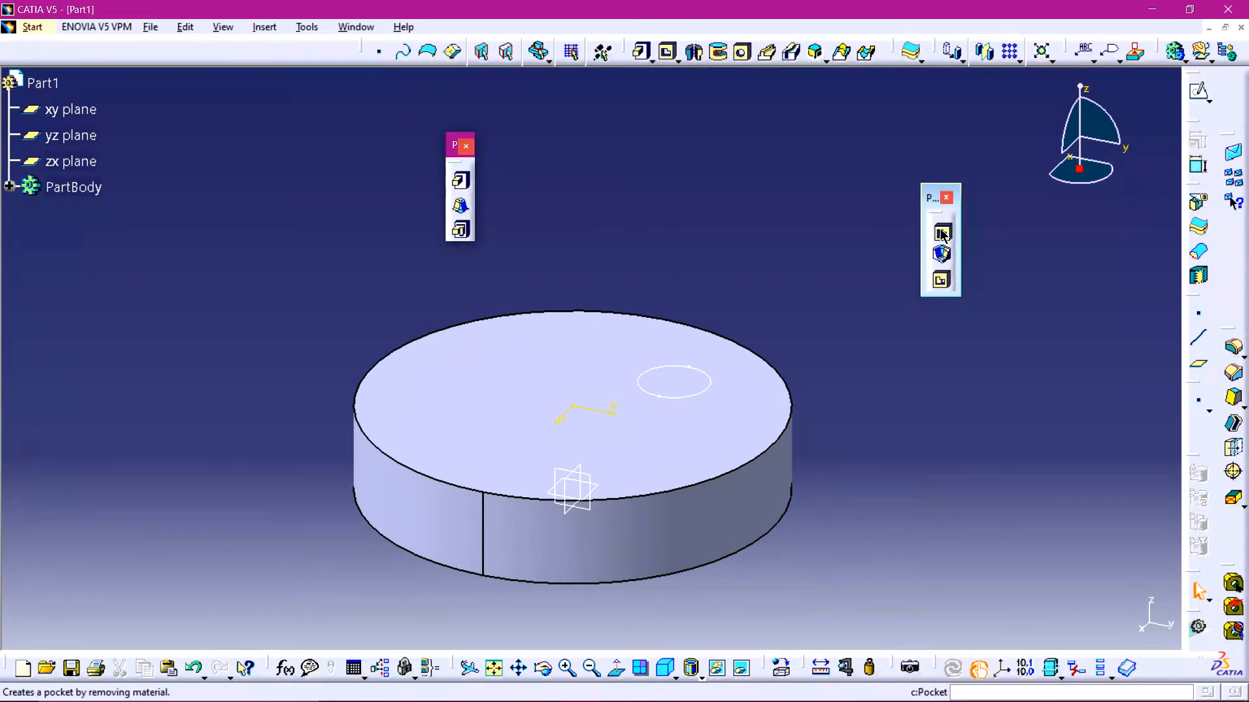
# Step: Cut a pocket from the small off-centre circle sketch with a Dimension limit and a depth of 25 mm
pyautogui.click(942, 233)
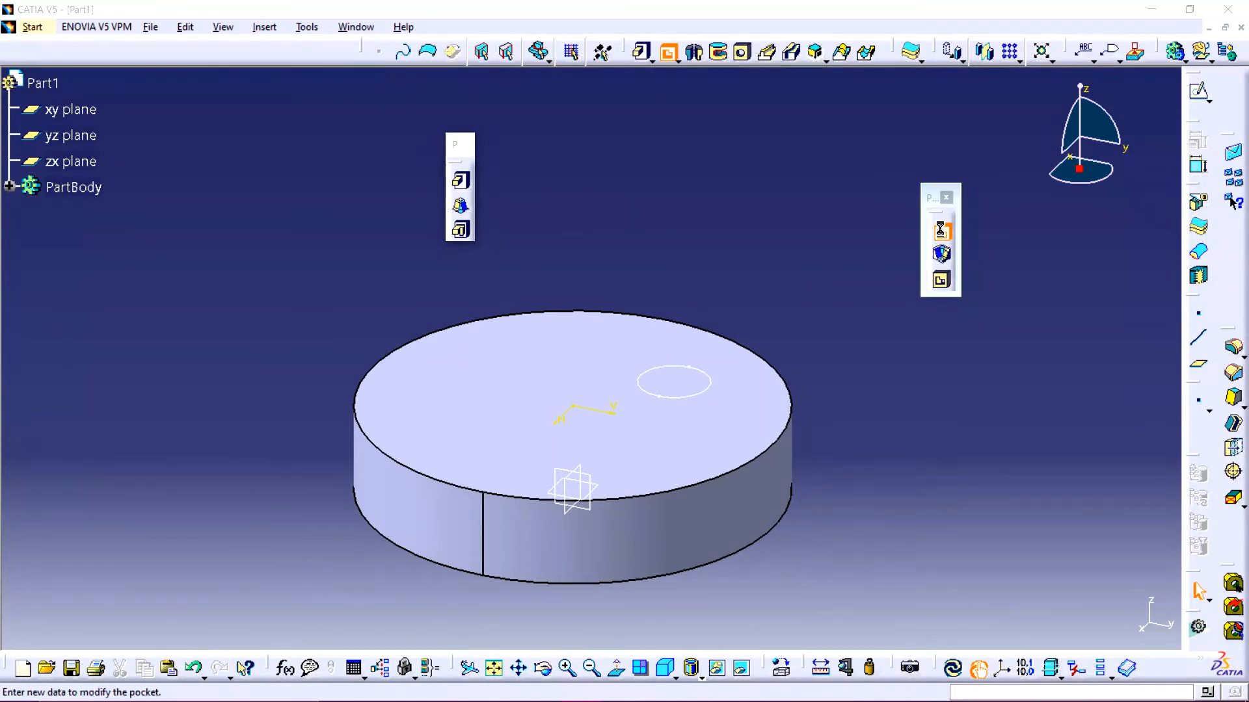
pyautogui.click(699, 369)
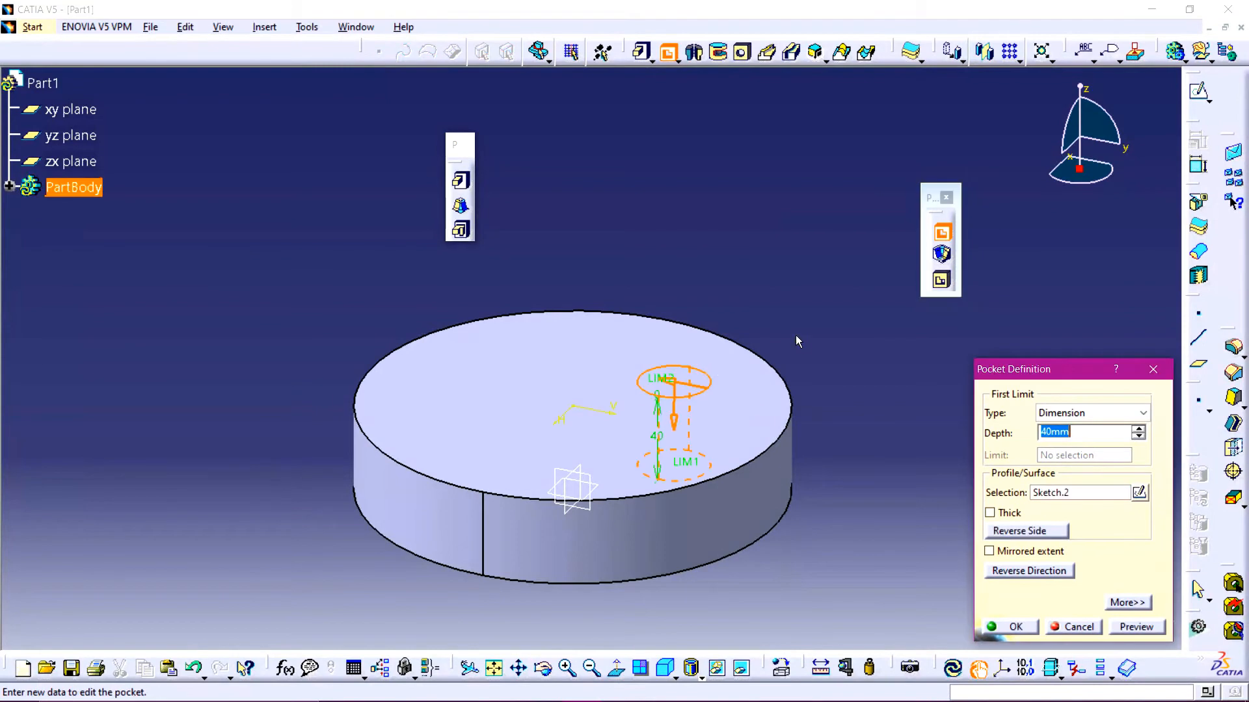
pyautogui.click(1094, 415)
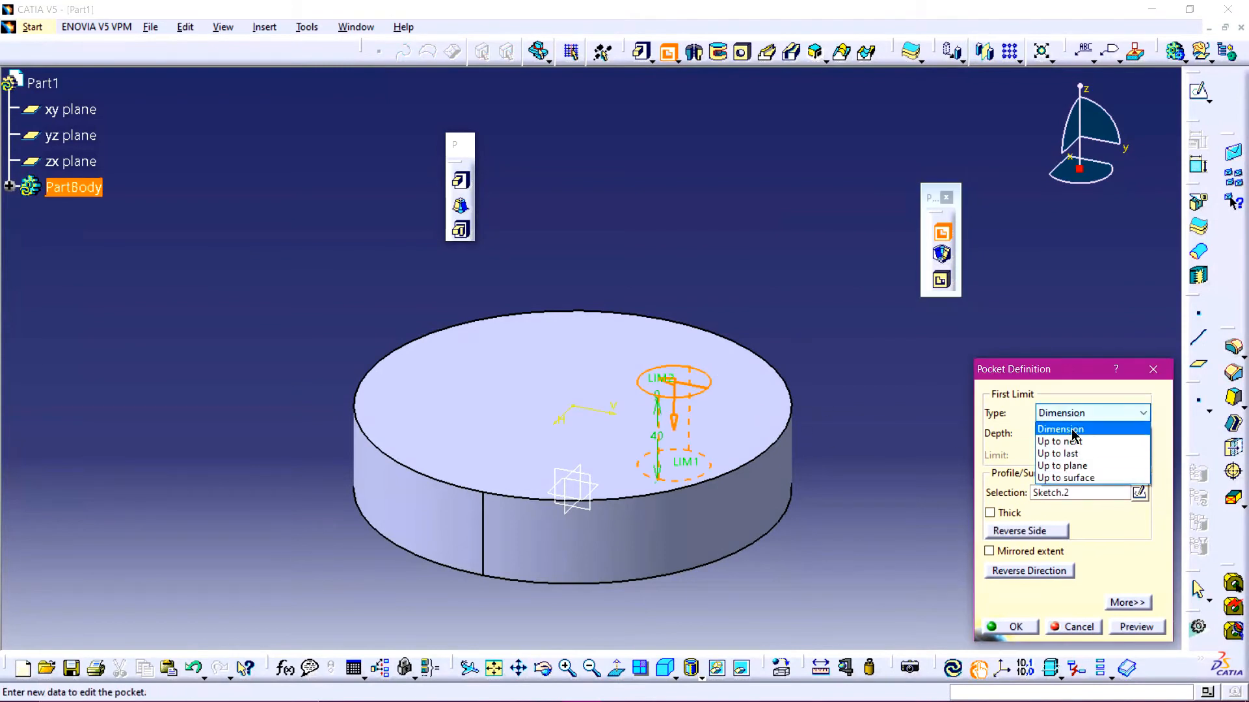
pyautogui.click(1073, 429)
pyautogui.click(1136, 437)
pyautogui.moveTo(1137, 437); pyautogui.dragTo(1136, 437)
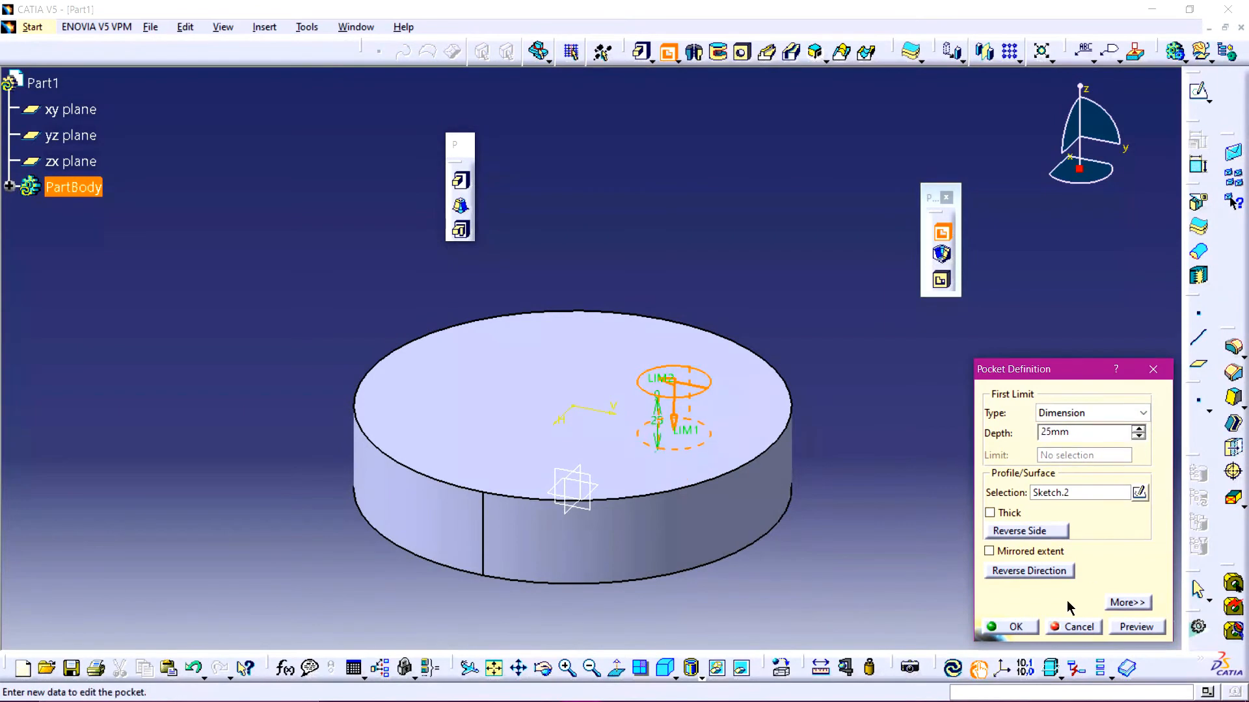
pyautogui.click(1015, 627)
pyautogui.moveTo(747, 293); pyautogui.dragTo(653, 390, button='middle')
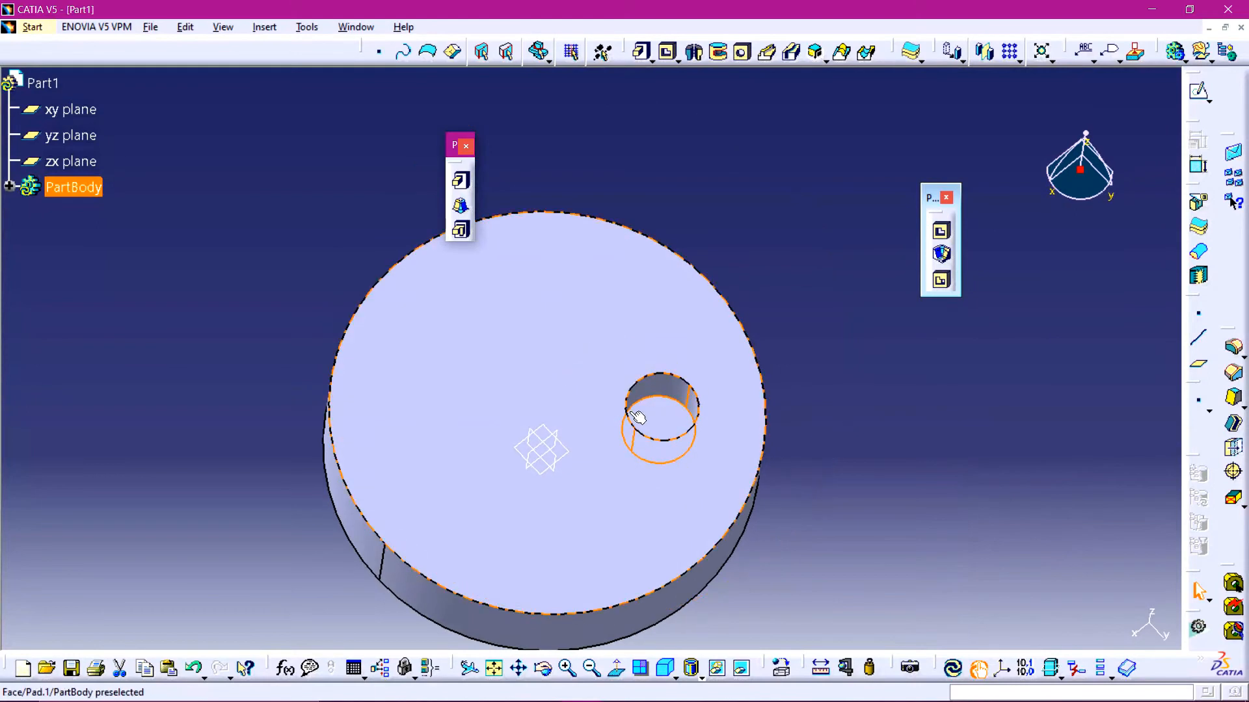
pyautogui.moveTo(606, 353); pyautogui.dragTo(591, 270, button='middle')
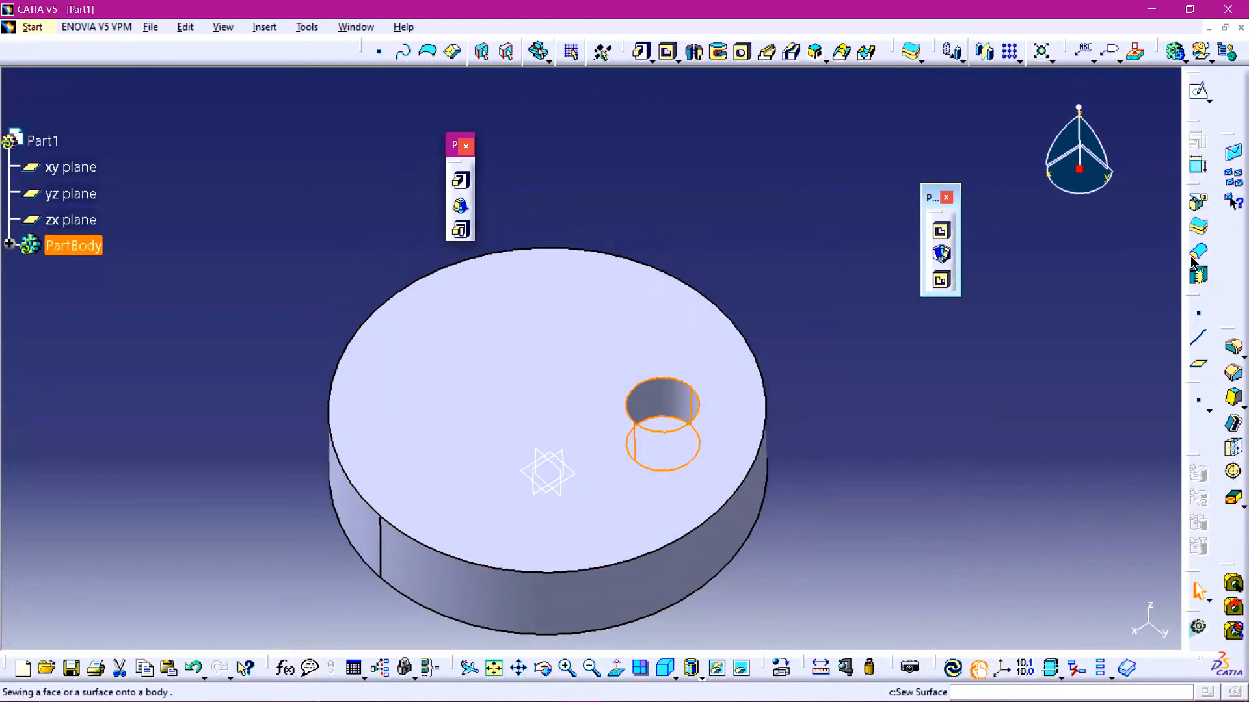
# Step: Switch to Notepad and add the line "So you saw how we created a hollow pocket using pocket command."
pyautogui.hotkey('alt', 'Tab')
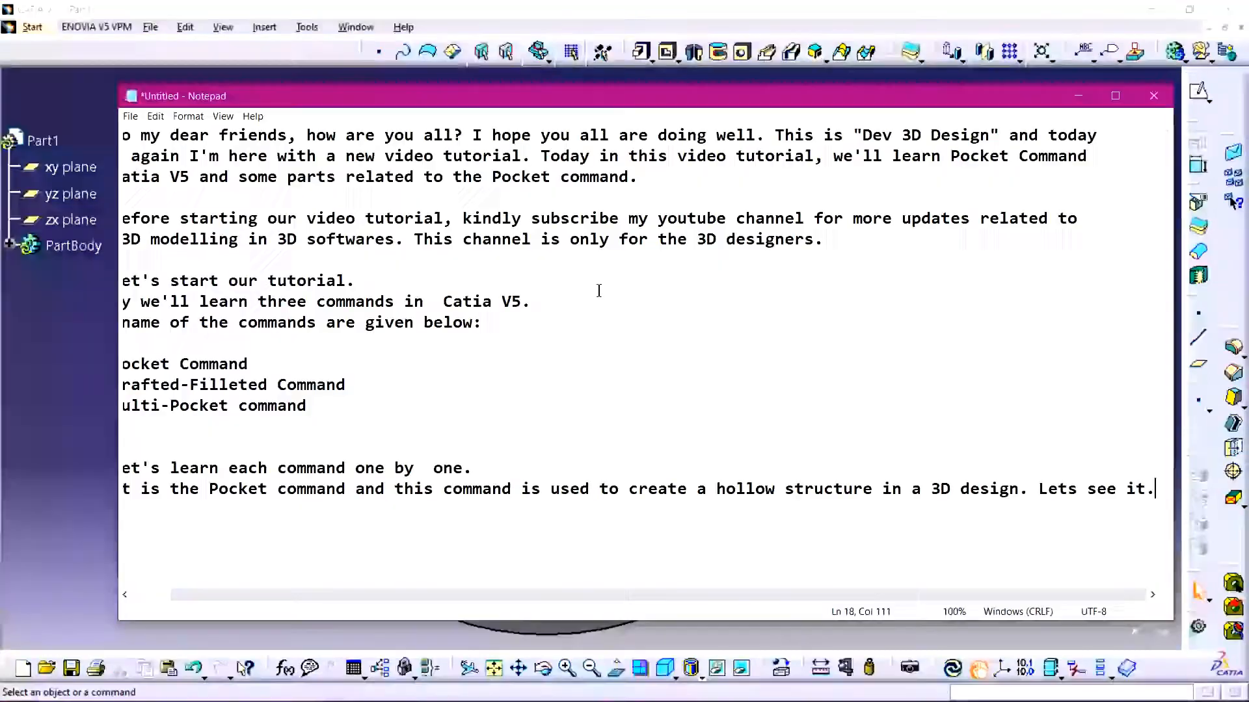
pyautogui.click(295, 524)
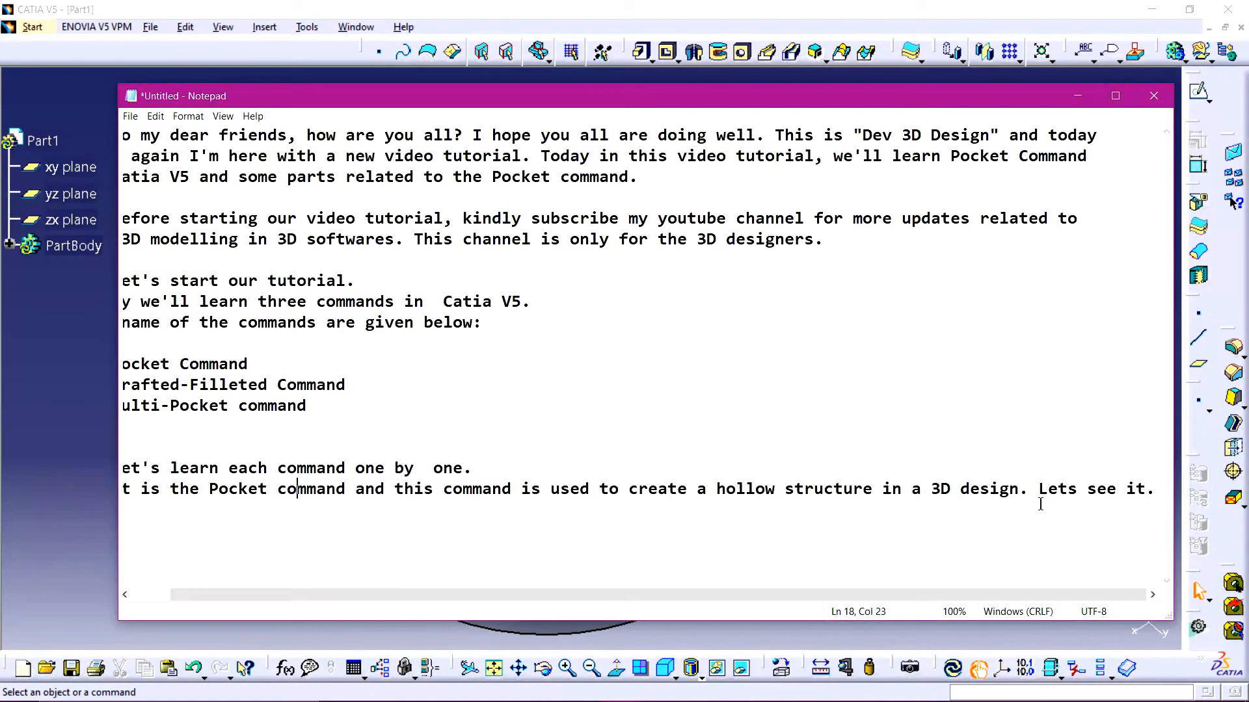
pyautogui.click(1157, 488)
pyautogui.press('Return')
pyautogui.write('So youu')
pyautogui.press('BackSpace')
pyautogui.press('BackSpace')
pyautogui.write('u saw how we created a hollow pocket using pocket ')
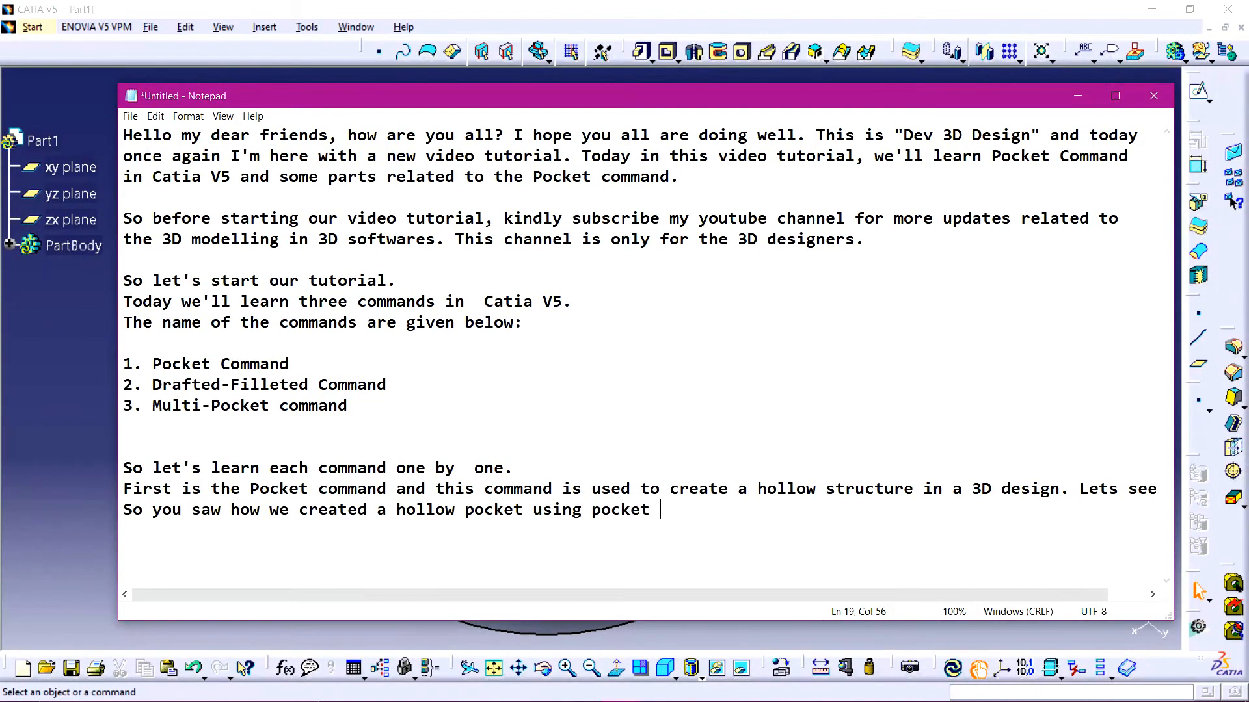
pyautogui.write('commadn')
pyautogui.press('BackSpace')
pyautogui.write('nd.')
# Step: After two blank lines, write "NOw let's see another command that is the Drafted-Filleted Command. This command is used to create a drafted hollow structure. Let's see."
pyautogui.press('Return')
pyautogui.press('Return')
pyautogui.press('Return')
pyautogui.write("NOw let's see another command that is the Drafted-Filleted Command. This command is used to create a")
pyautogui.press('Return')
pyautogui.write('drafted')
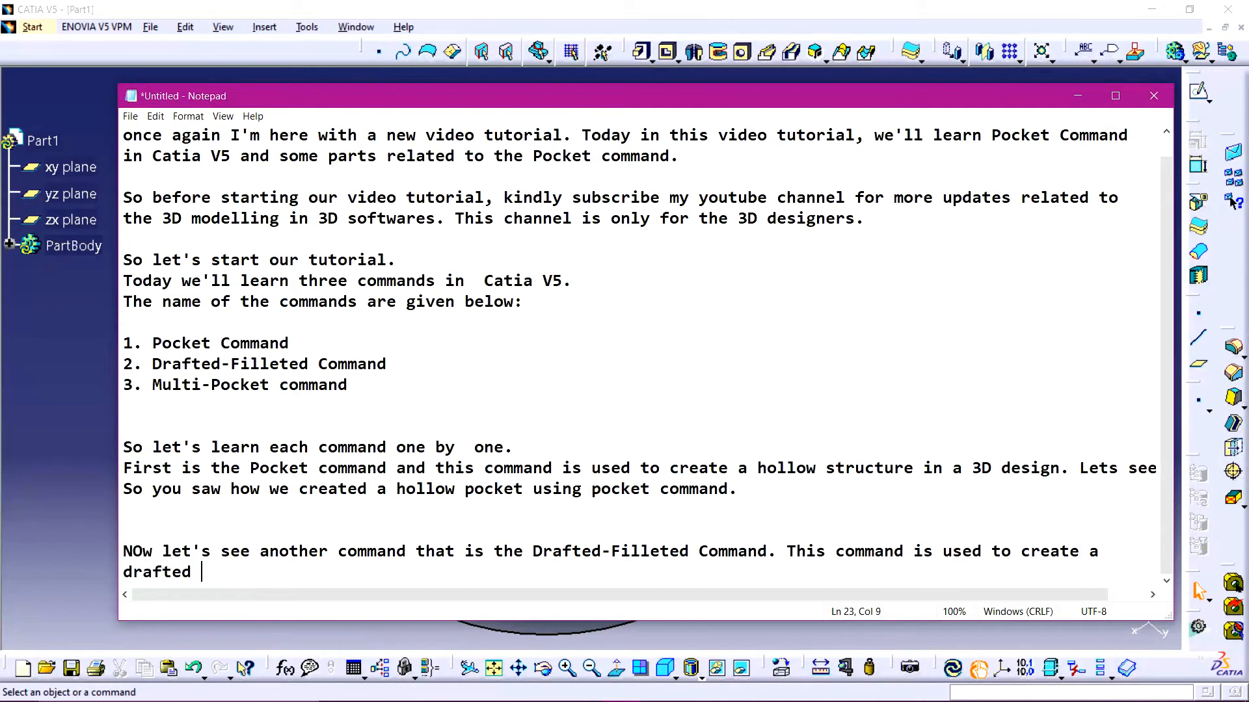
pyautogui.write(' hollow structure')
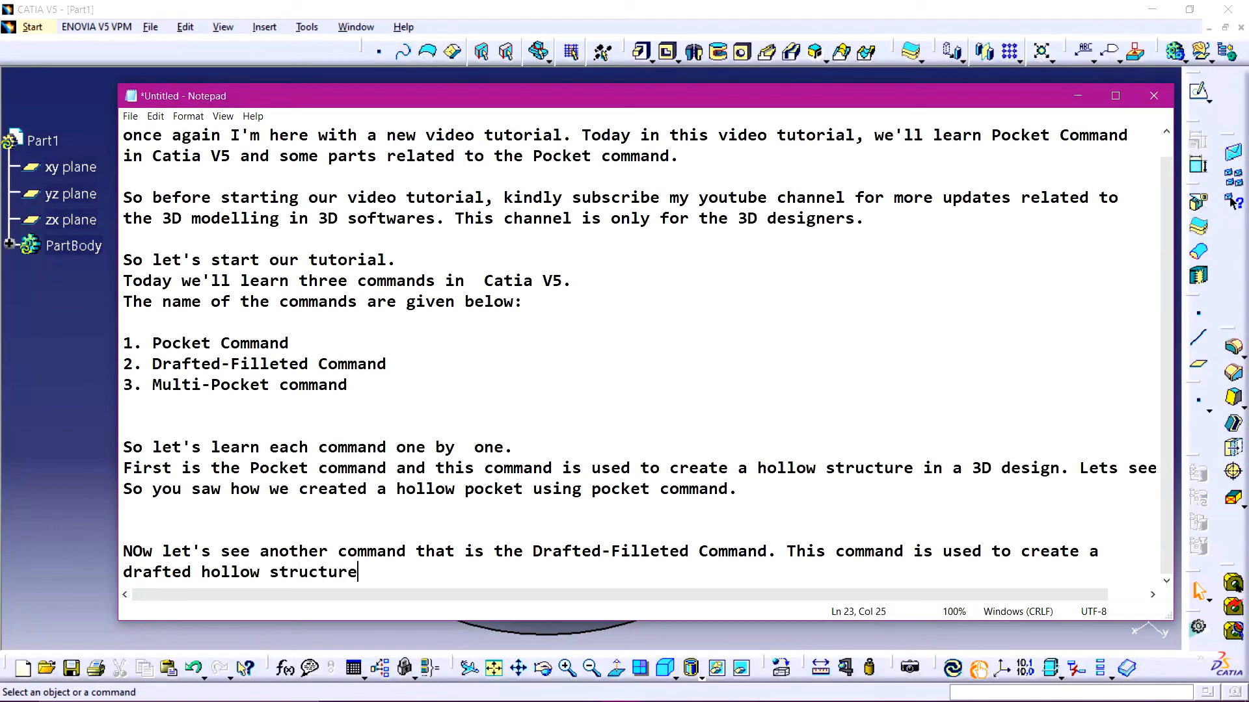
pyautogui.write("t's see.")
# Step: Switch back to CATIA, sketch a rectangle on the disk's top face beside the round pocket, and exit the sketch
pyautogui.click(88, 366)
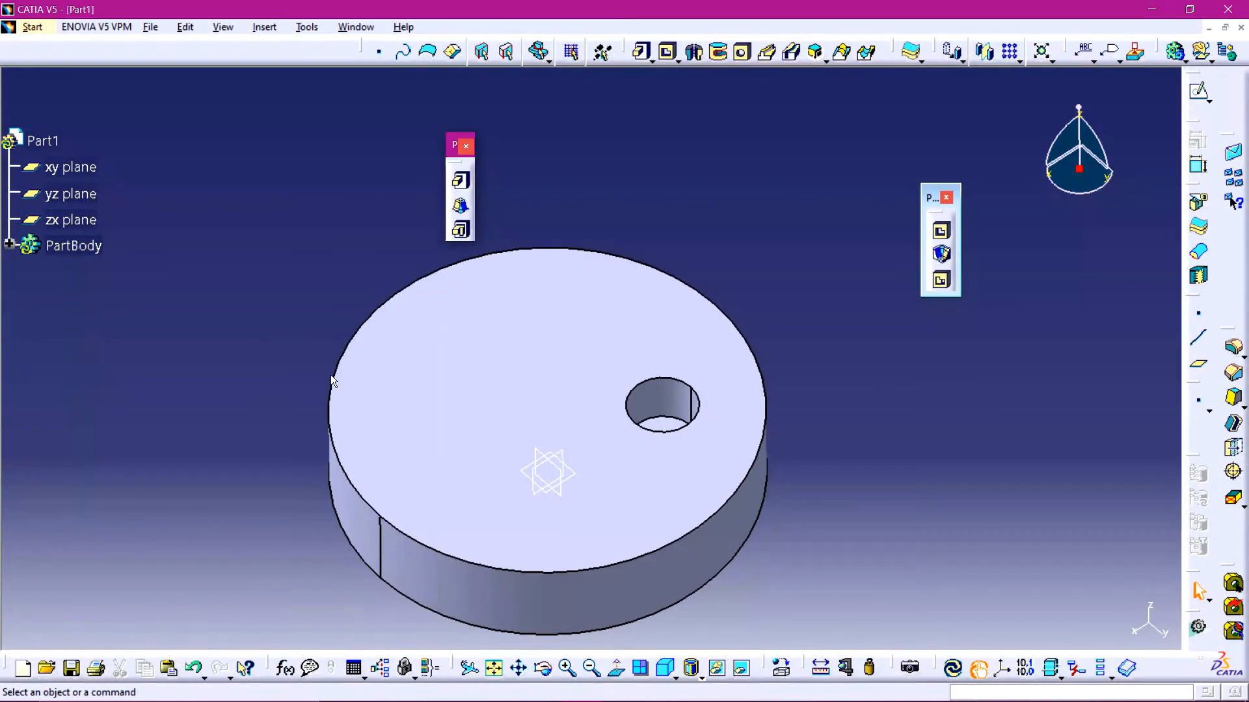
pyautogui.click(531, 319)
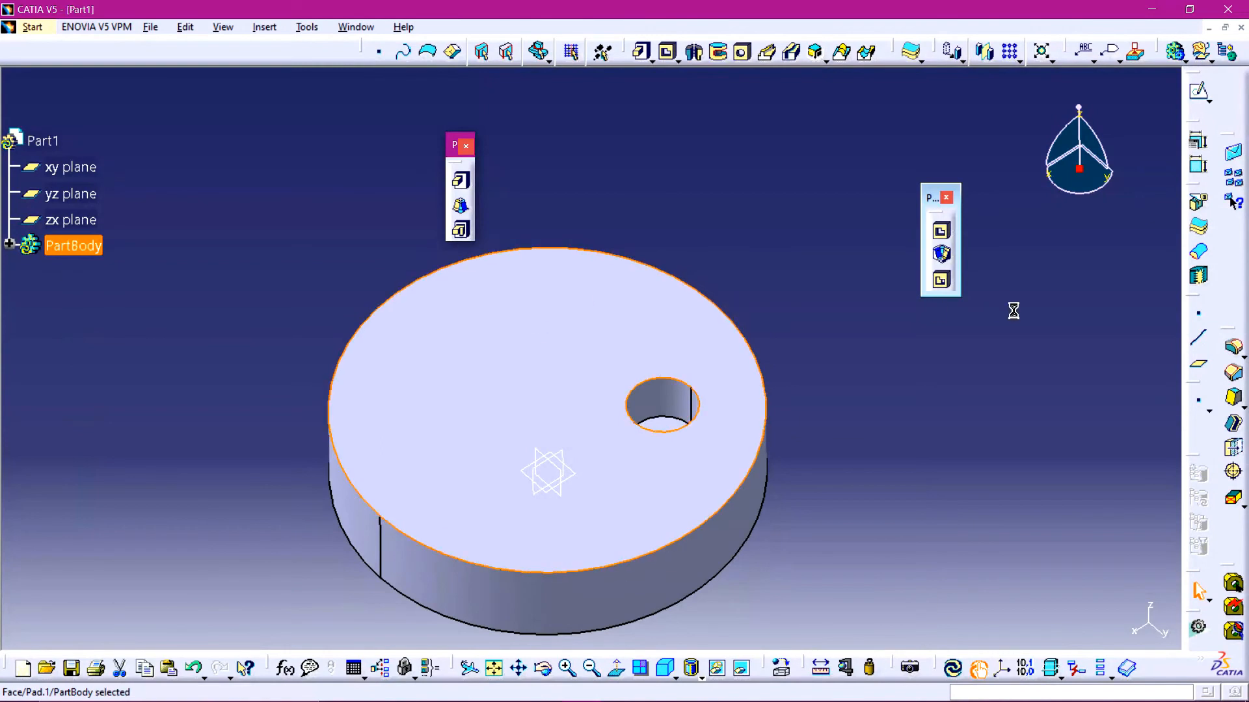
pyautogui.click(1199, 89)
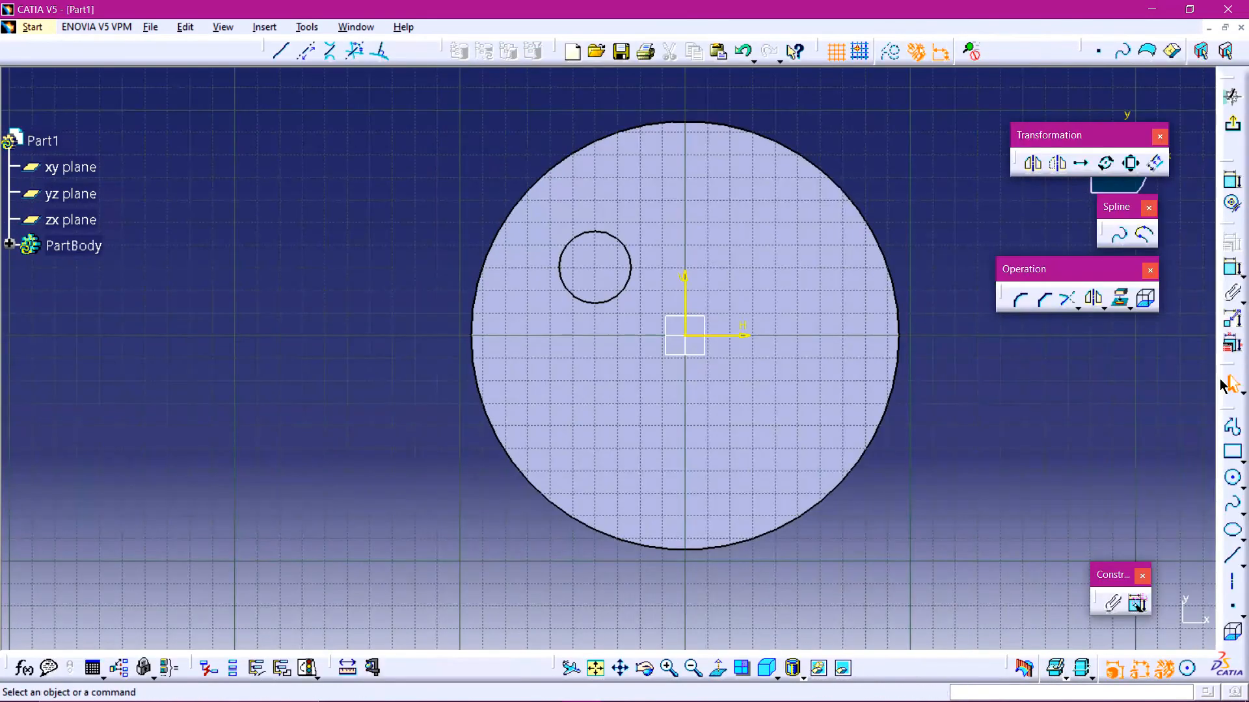
pyautogui.click(1233, 455)
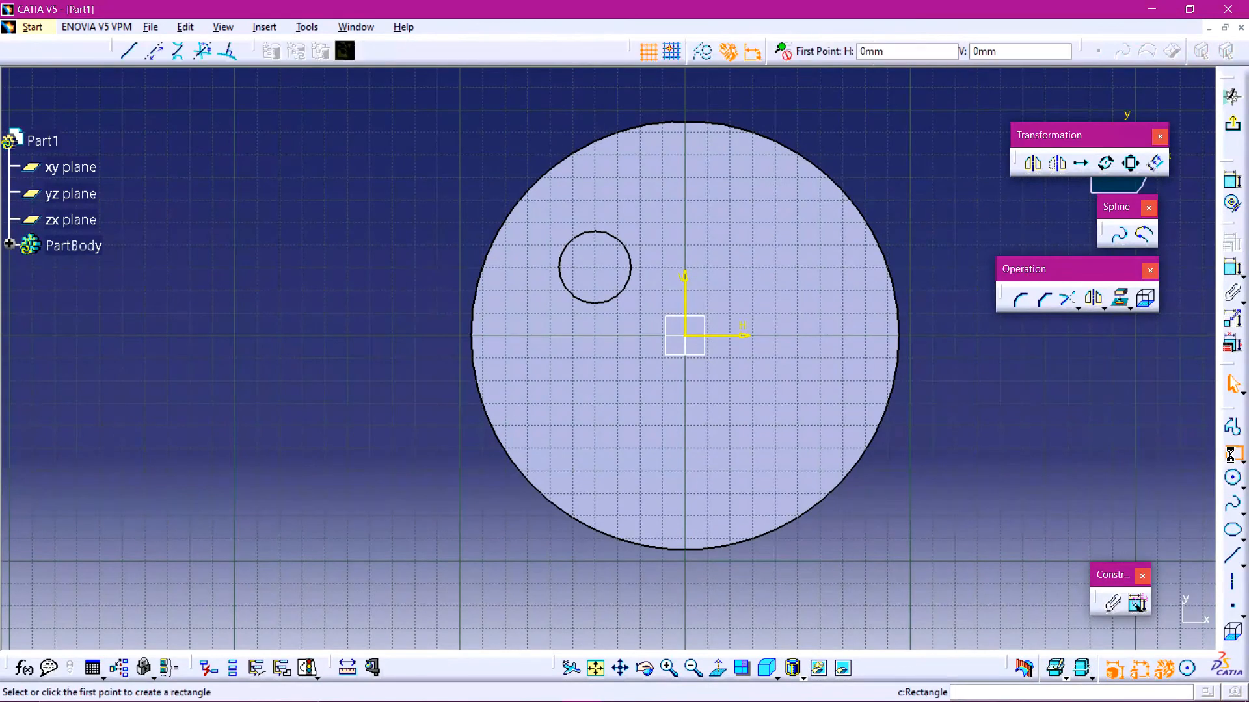
pyautogui.click(591, 391)
pyautogui.click(801, 463)
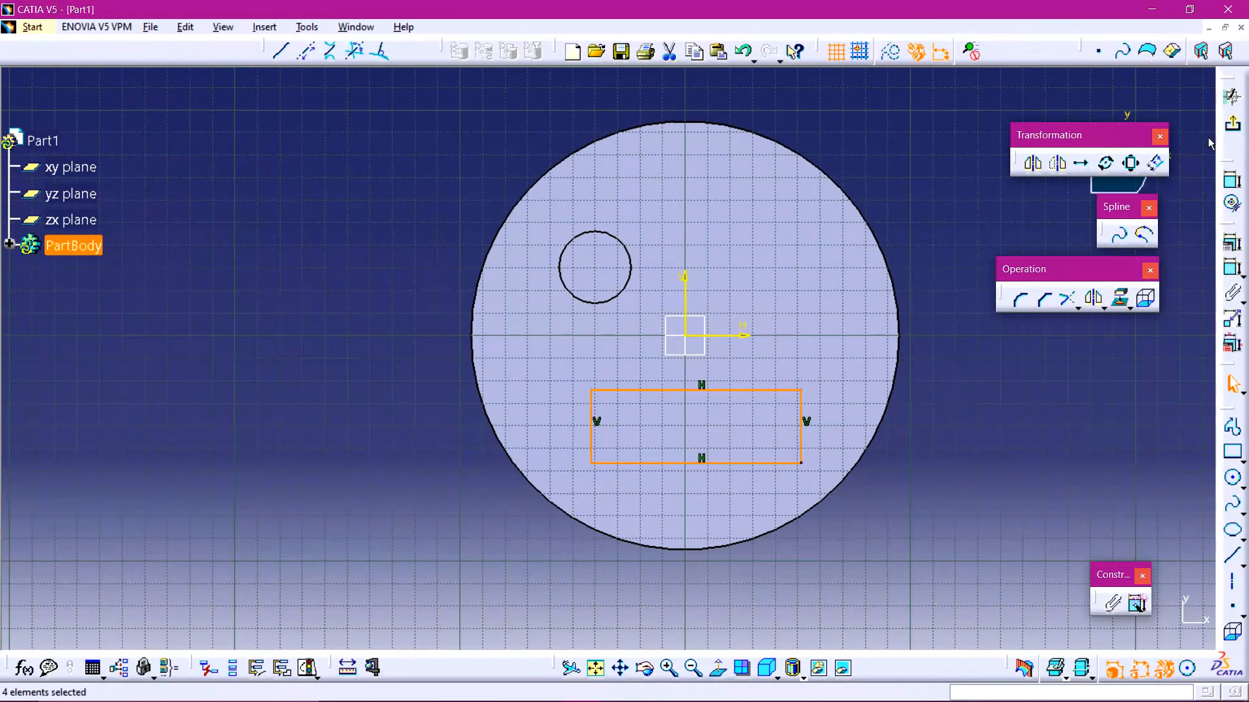
pyautogui.click(1232, 124)
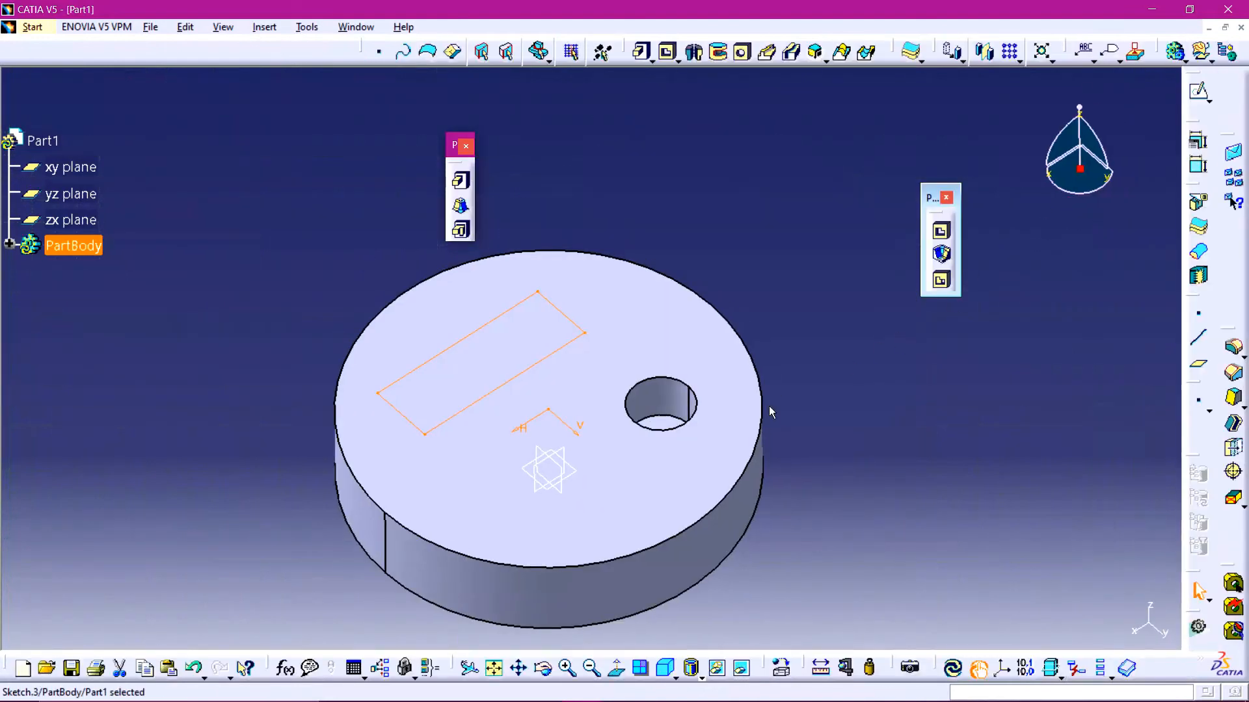
# Step: Start a Drafted Filleted Pocket on the rectangle sketch and set its depth to 14 mm
pyautogui.moveTo(450, 443); pyautogui.dragTo(479, 373, button='middle')
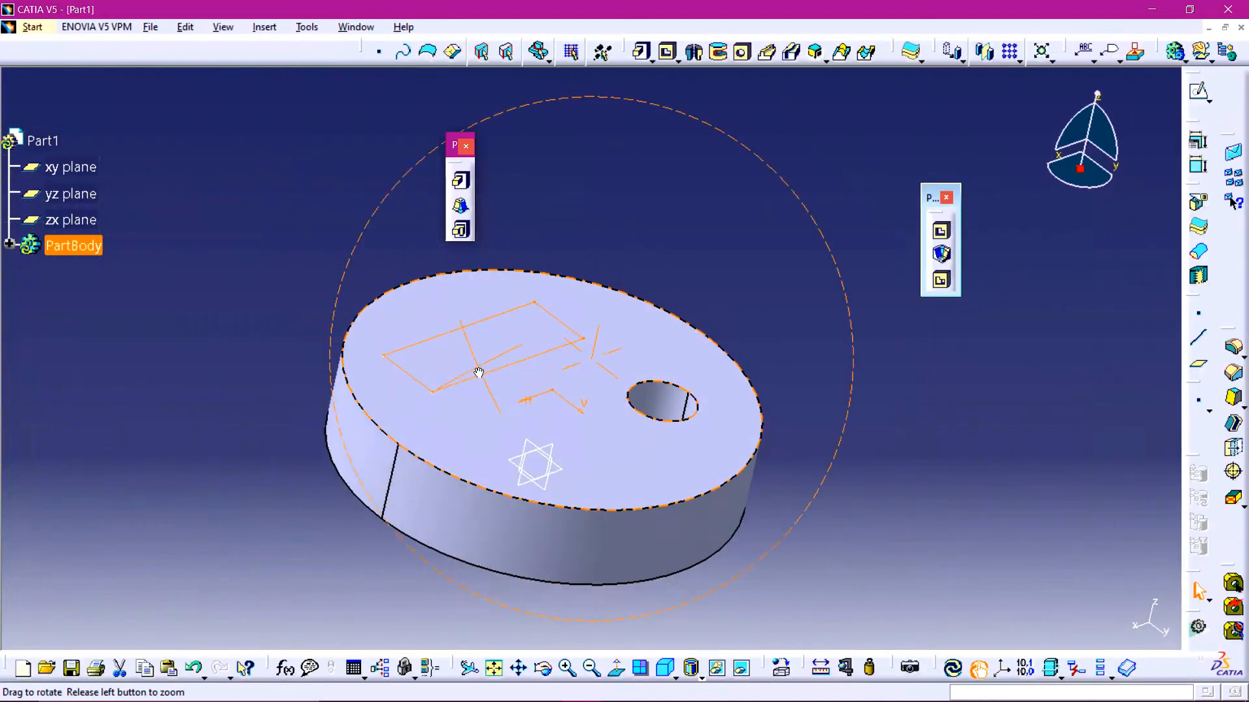
pyautogui.click(941, 256)
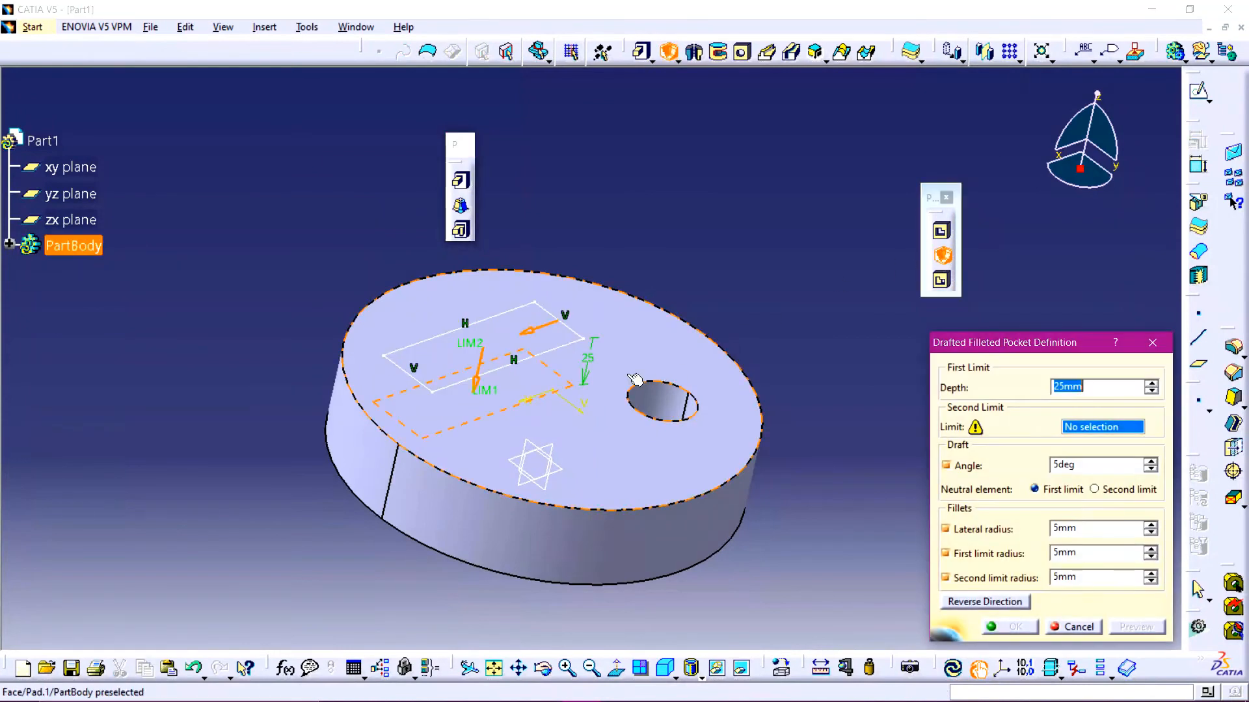
pyautogui.moveTo(521, 391); pyautogui.dragTo(502, 351, button='middle')
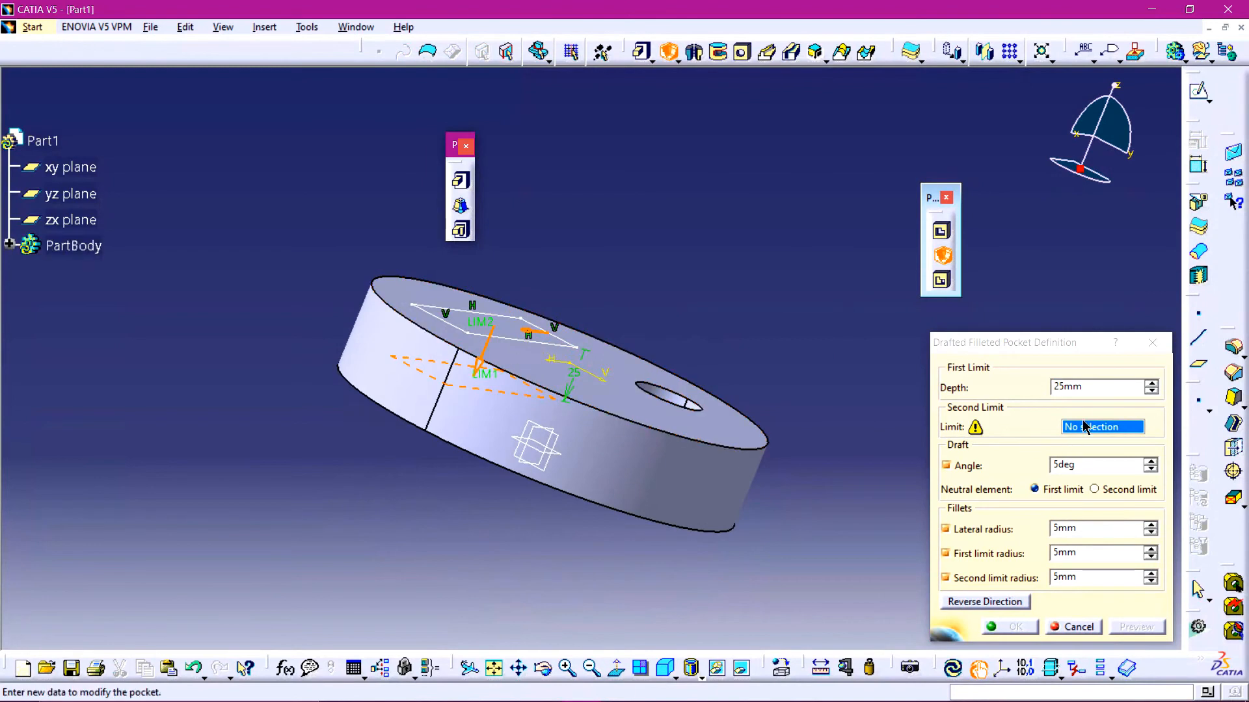
pyautogui.click(1152, 392)
pyautogui.click(1152, 393)
pyautogui.click(1152, 392)
pyautogui.moveTo(561, 397); pyautogui.dragTo(556, 430, button='middle')
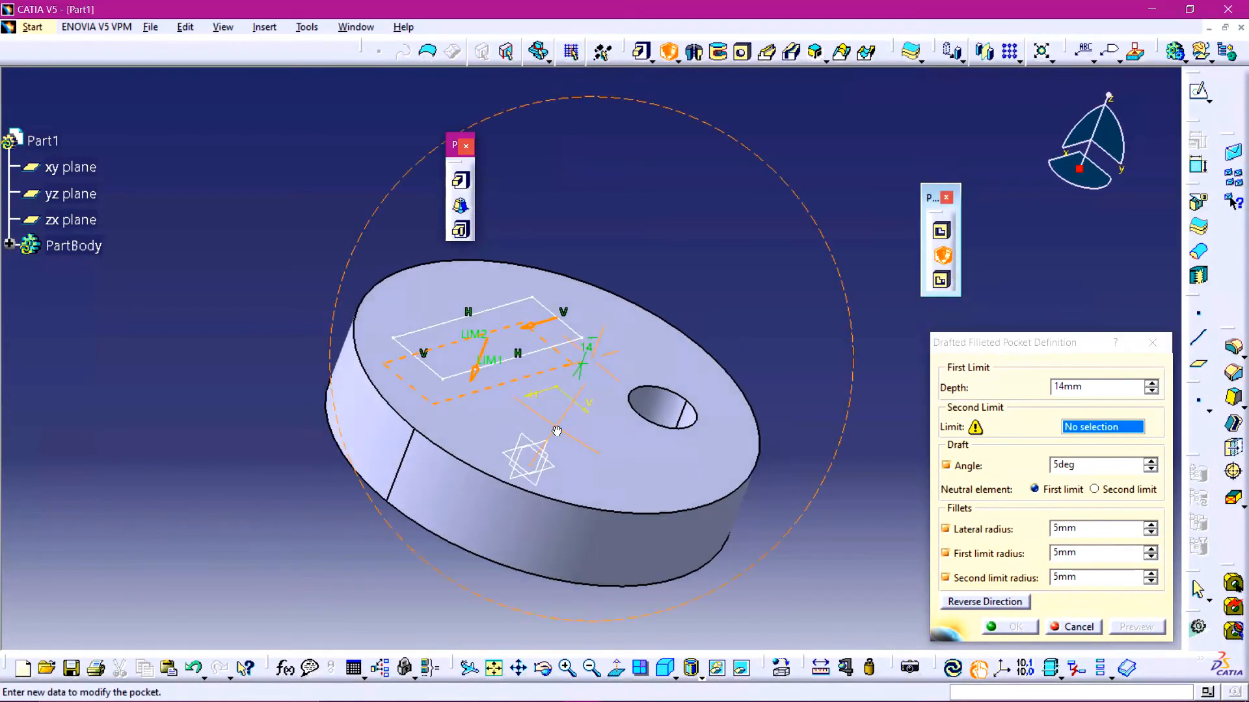
# Step: Use the disk's top face as the second limit, set the draft angle to 3 deg, and preview and create the drafted filleted pocket
pyautogui.click(1116, 429)
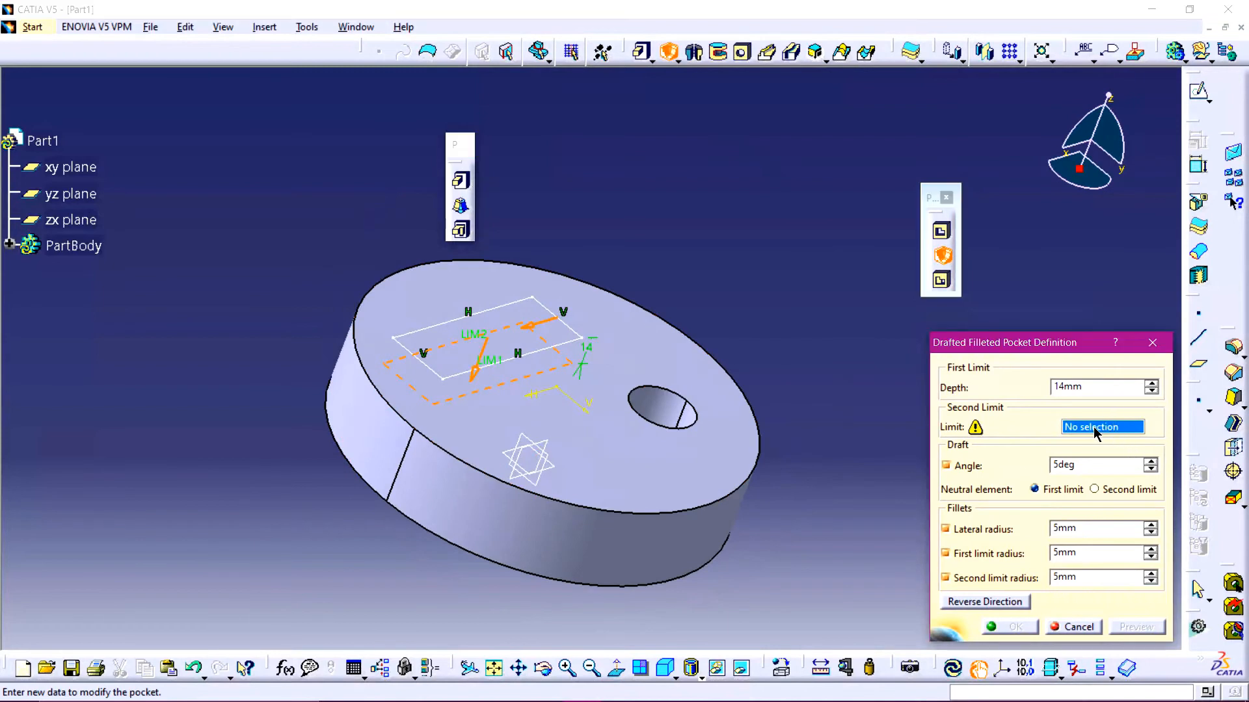
pyautogui.click(625, 452)
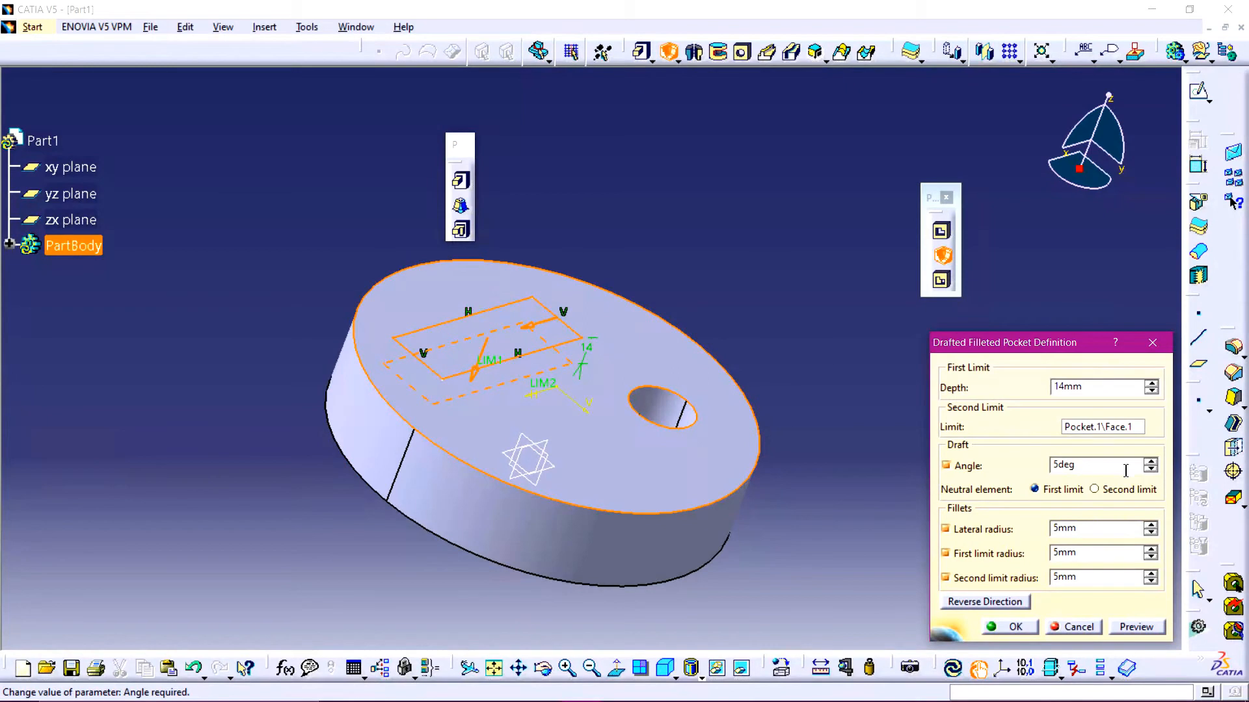
pyautogui.click(1150, 469)
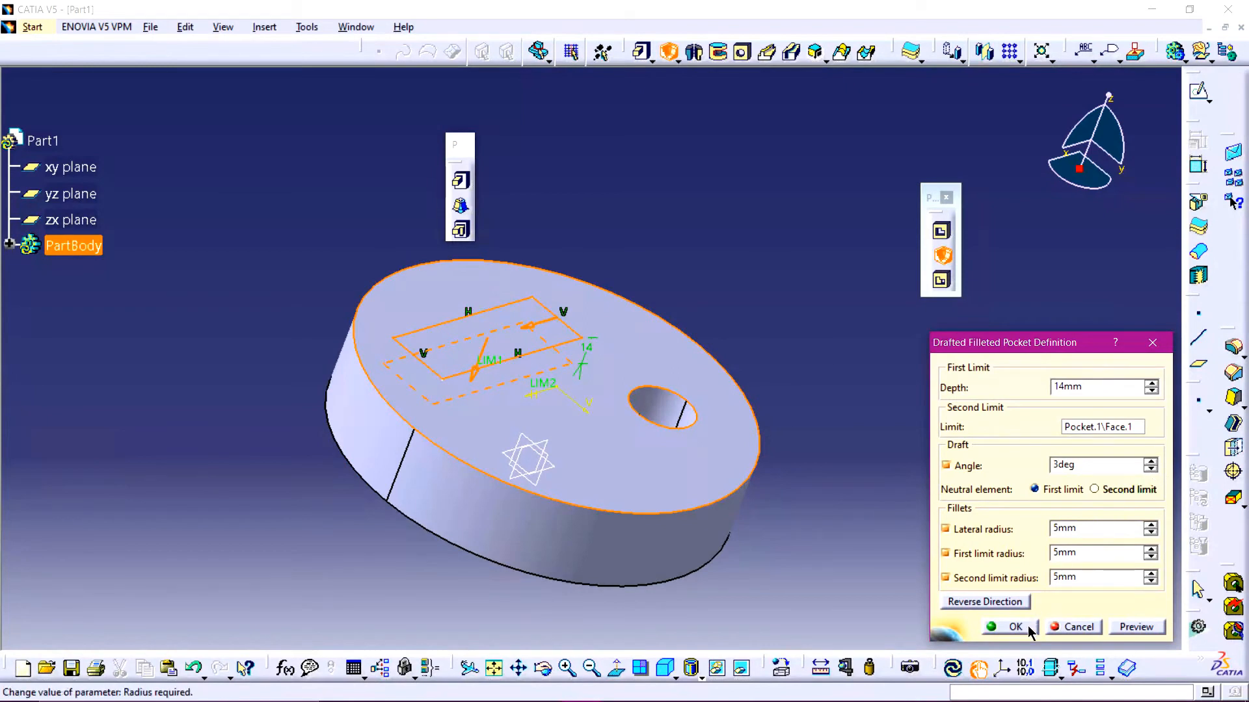
pyautogui.click(1130, 628)
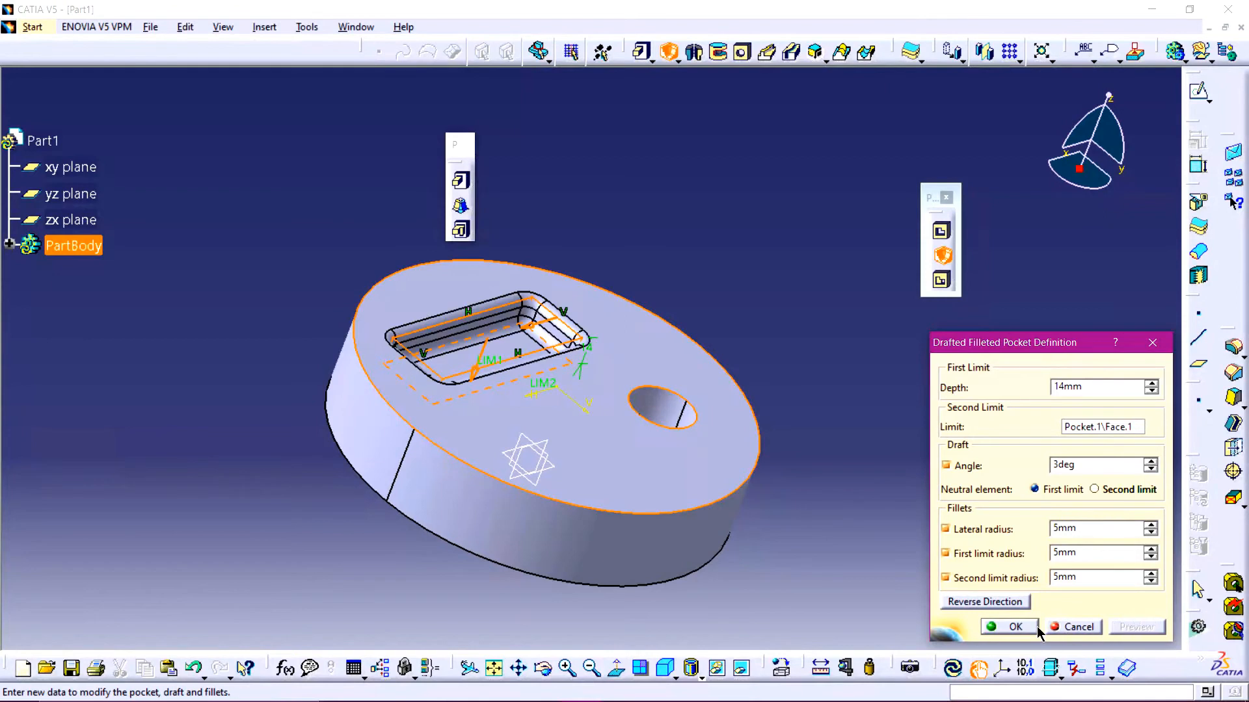
pyautogui.click(1009, 627)
pyautogui.moveTo(493, 331); pyautogui.dragTo(518, 337, button='middle')
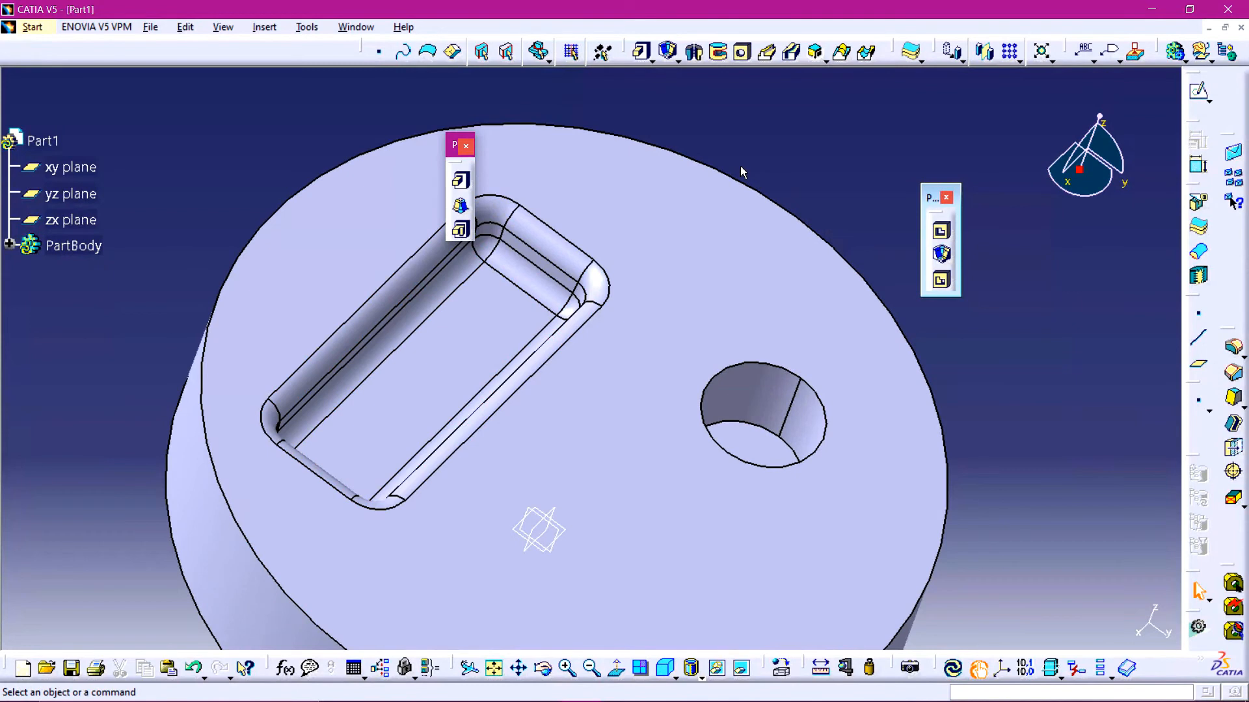
# Step: Switch to Notepad and add the line "So this is how we created the hollow structure using drafted filleted command."
pyautogui.hotkey('alt', 'Tab')
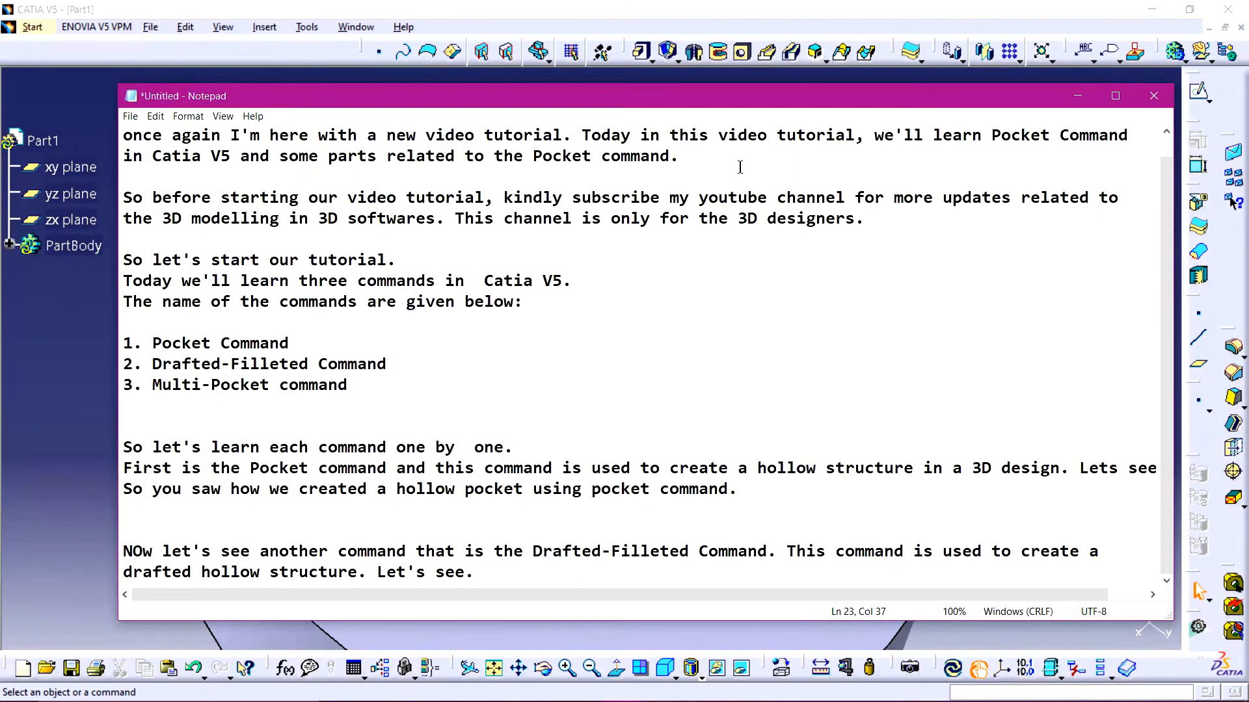
pyautogui.press('Return')
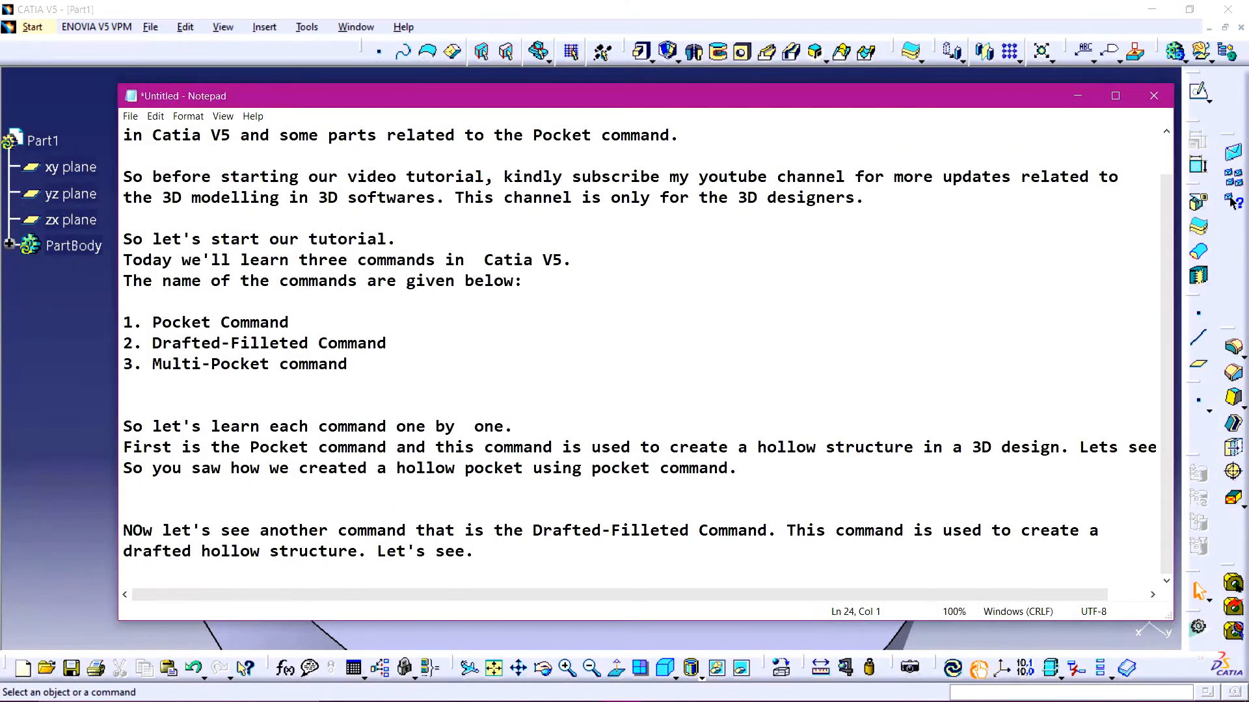
pyautogui.write('So this is how we created the hollow structure using drafted filleted command')
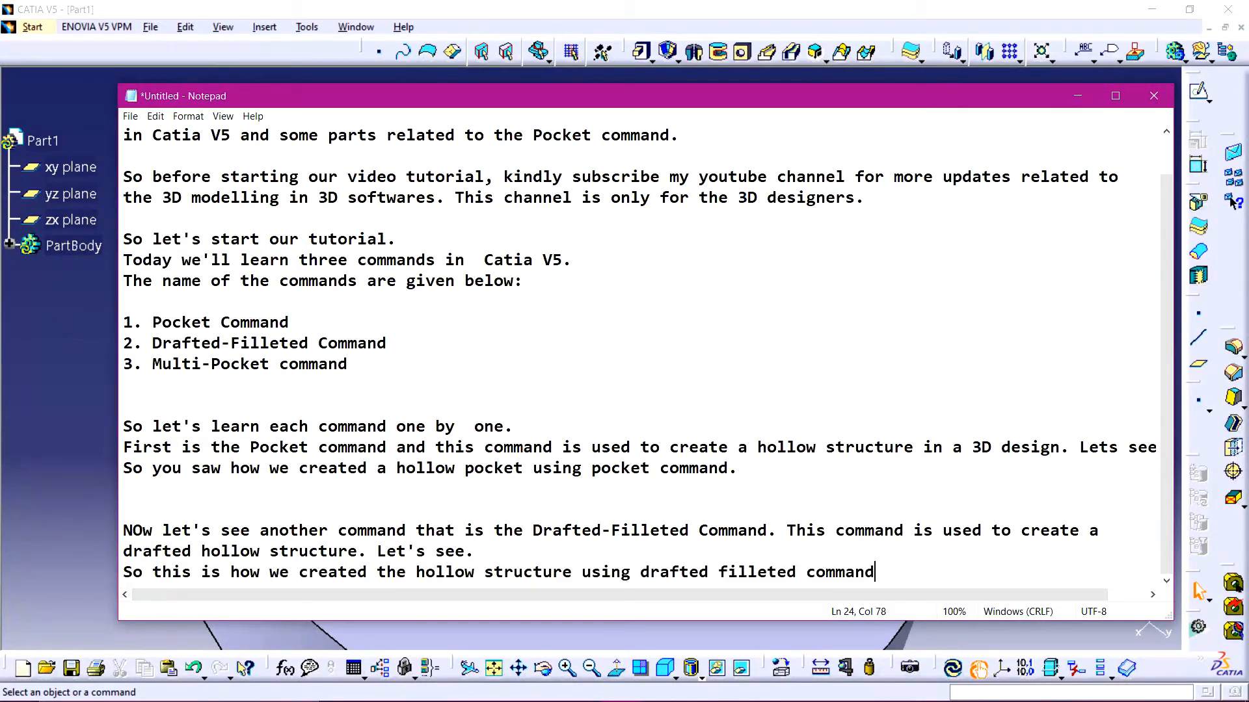
pyautogui.write('.')
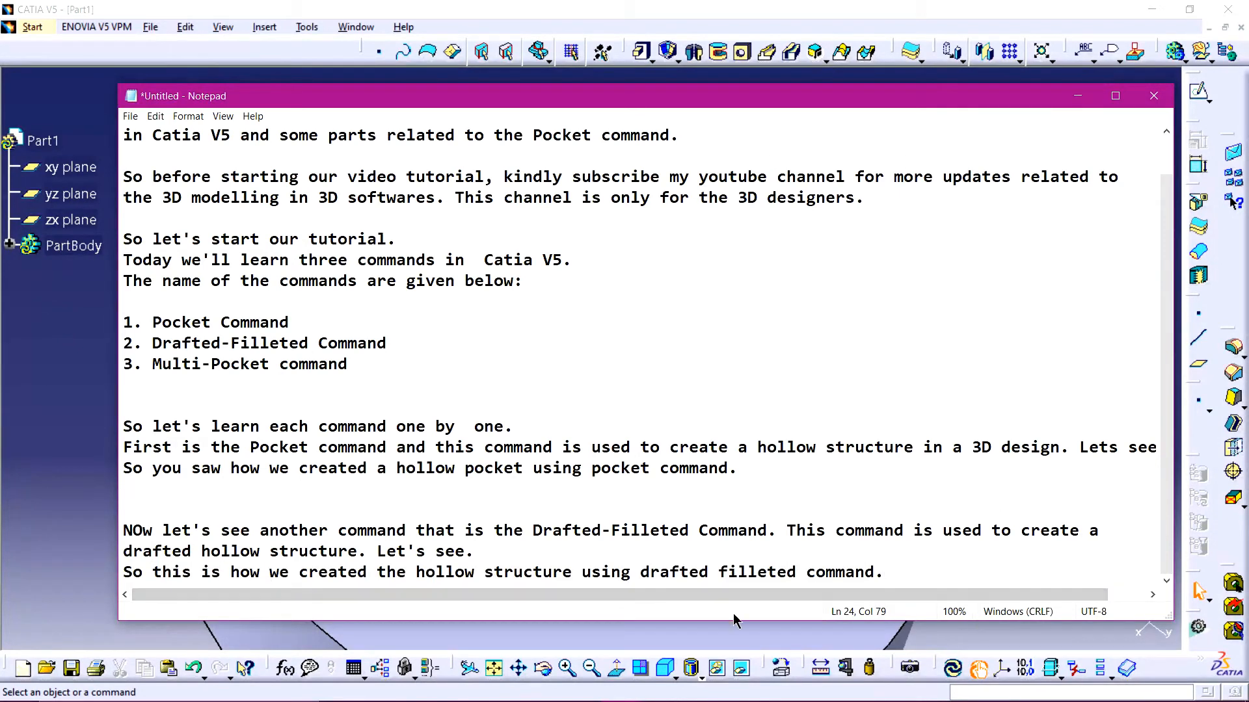
# Step: Add a paragraph introducing the multi-pocket command as creating many hollow structures in a 3D profile at a single time, ending with "Let's explore this command"
pyautogui.press('Return')
pyautogui.press('Return')
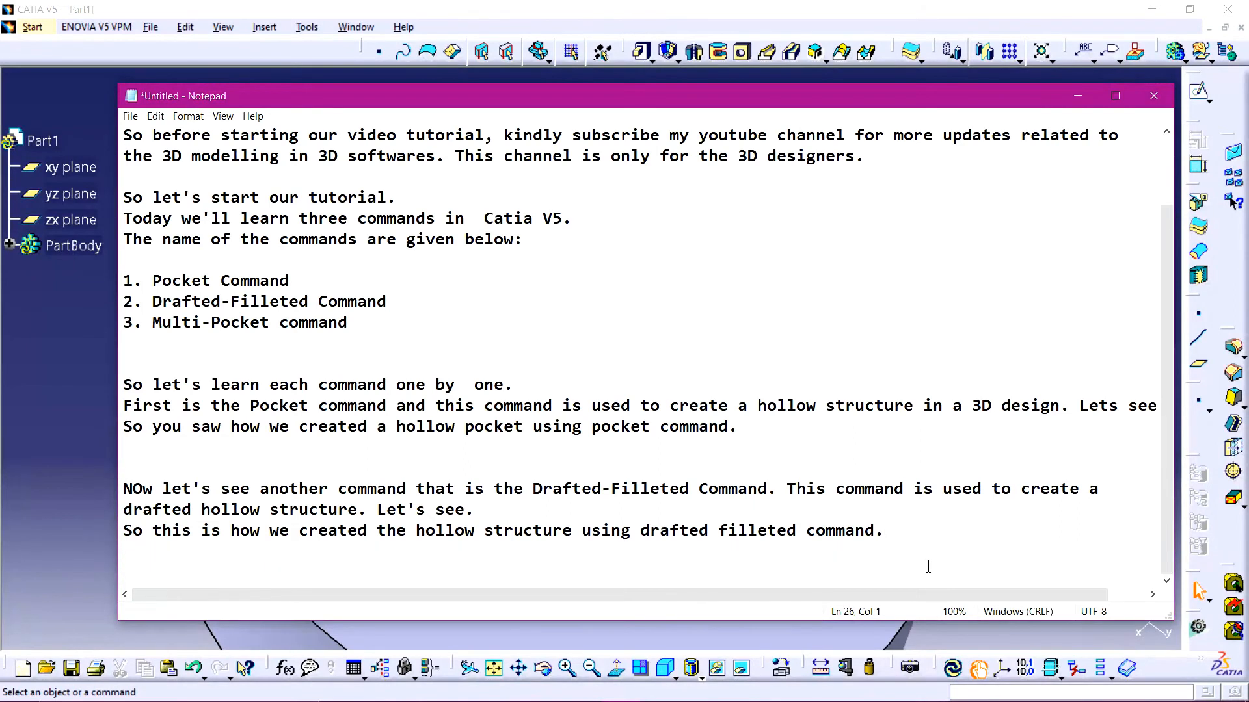
pyautogui.press('Return')
pyautogui.press('Return')
pyautogui.press('Return')
pyautogui.press('Return')
pyautogui.press('Return')
pyautogui.press('Return')
pyautogui.press('Return')
pyautogui.press('Return')
pyautogui.press('Return')
pyautogui.press('Return')
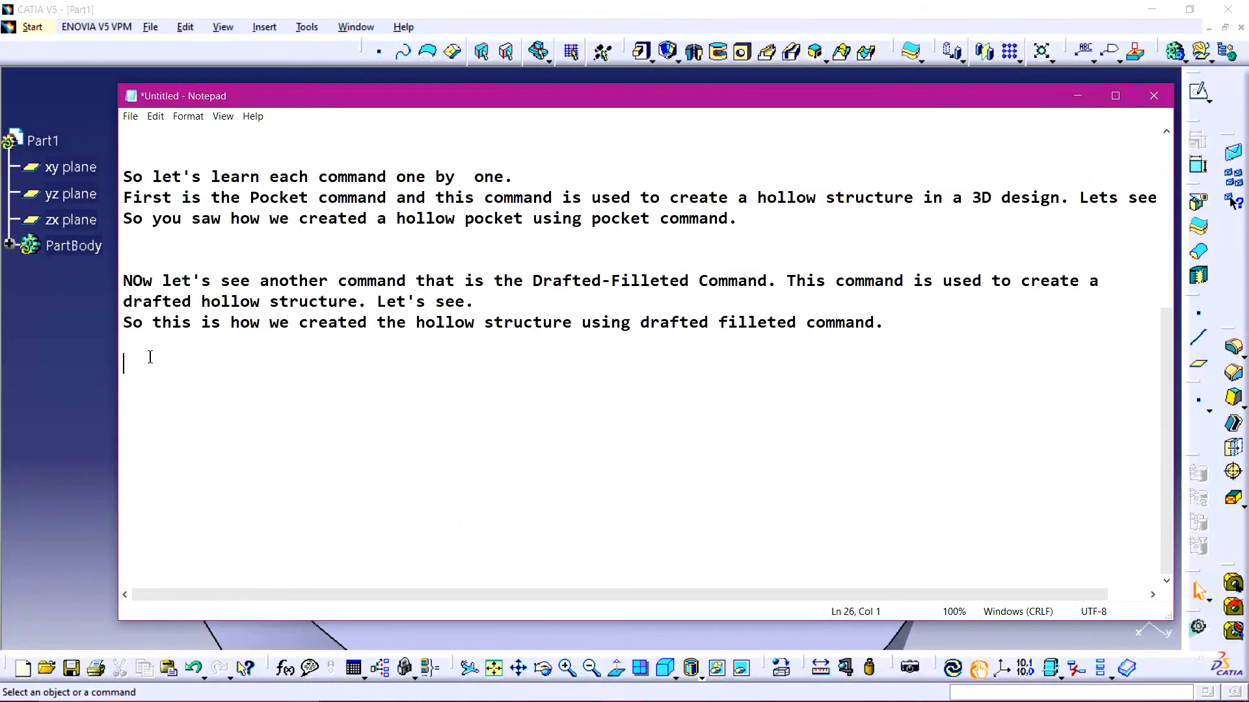
pyautogui.write('Now our last command is the multi-pocket command and it is used to created many hollow struct')
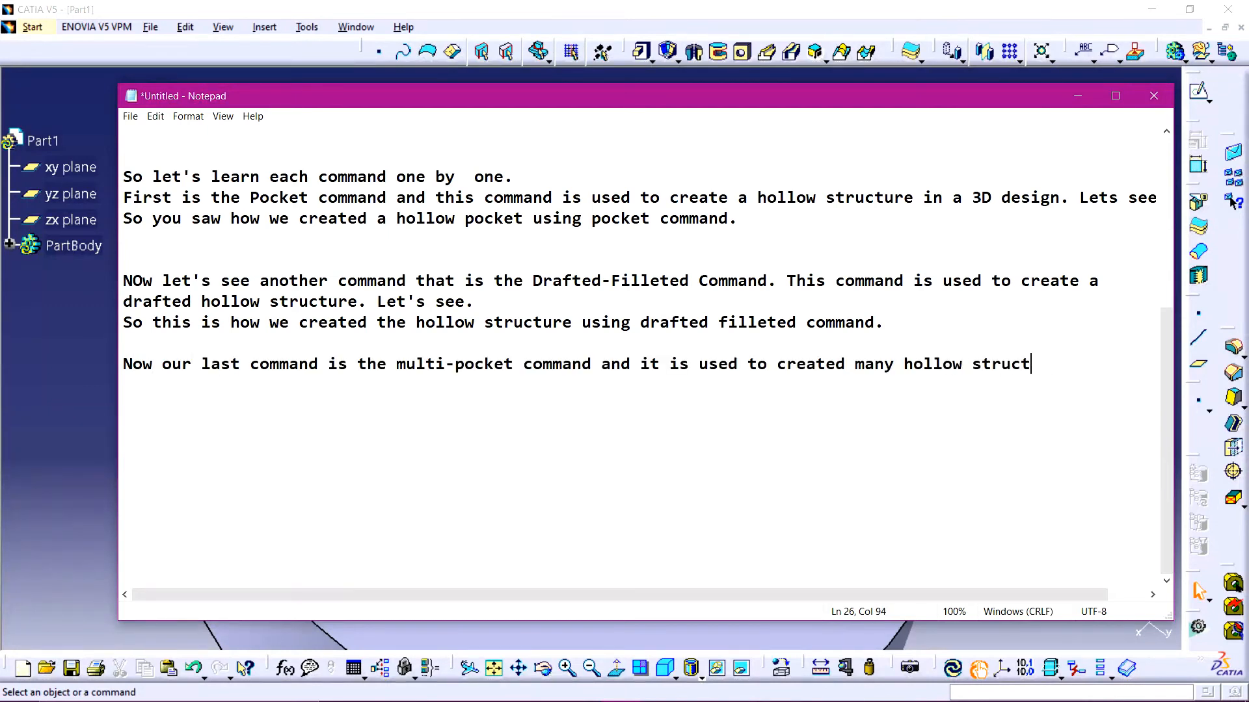
pyautogui.write('ure in a')
pyautogui.press('Return')
pyautogui.write("3D profile at a single time. Let's explore this comman")
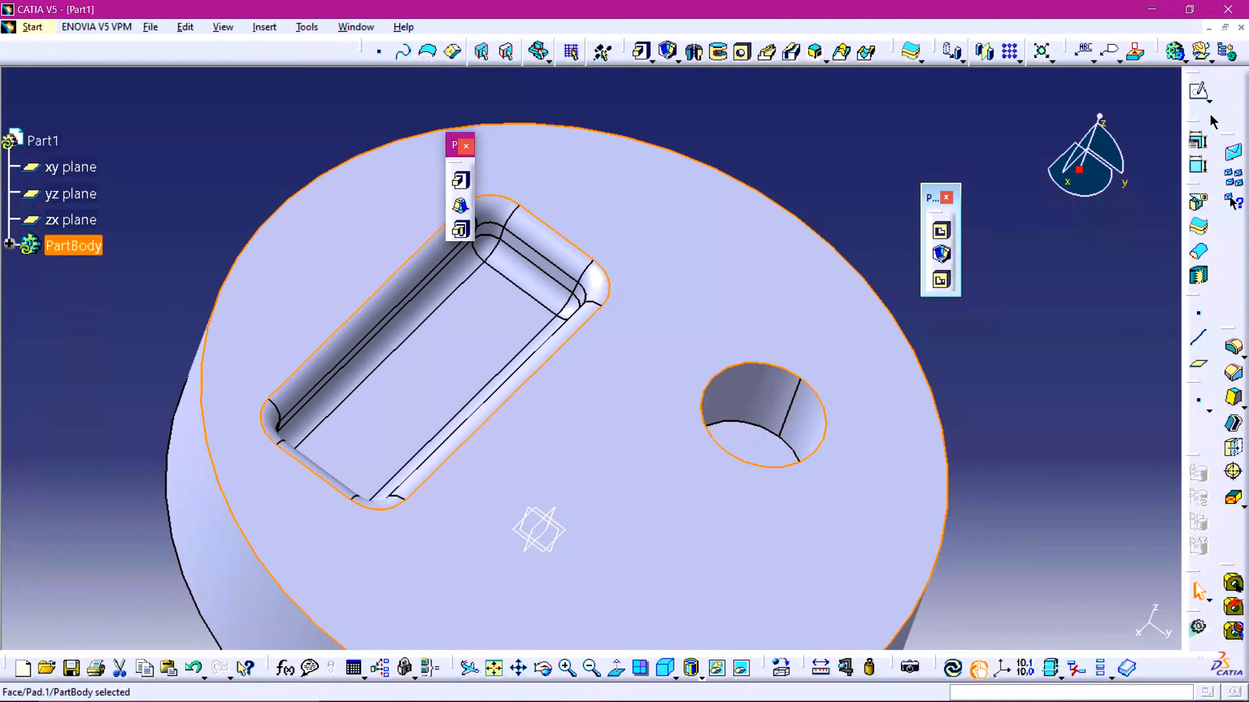
# Step: Open a sketch on the disk's uncut flat face and draw a small rectangle in its upper-left area
pyautogui.click(726, 197)
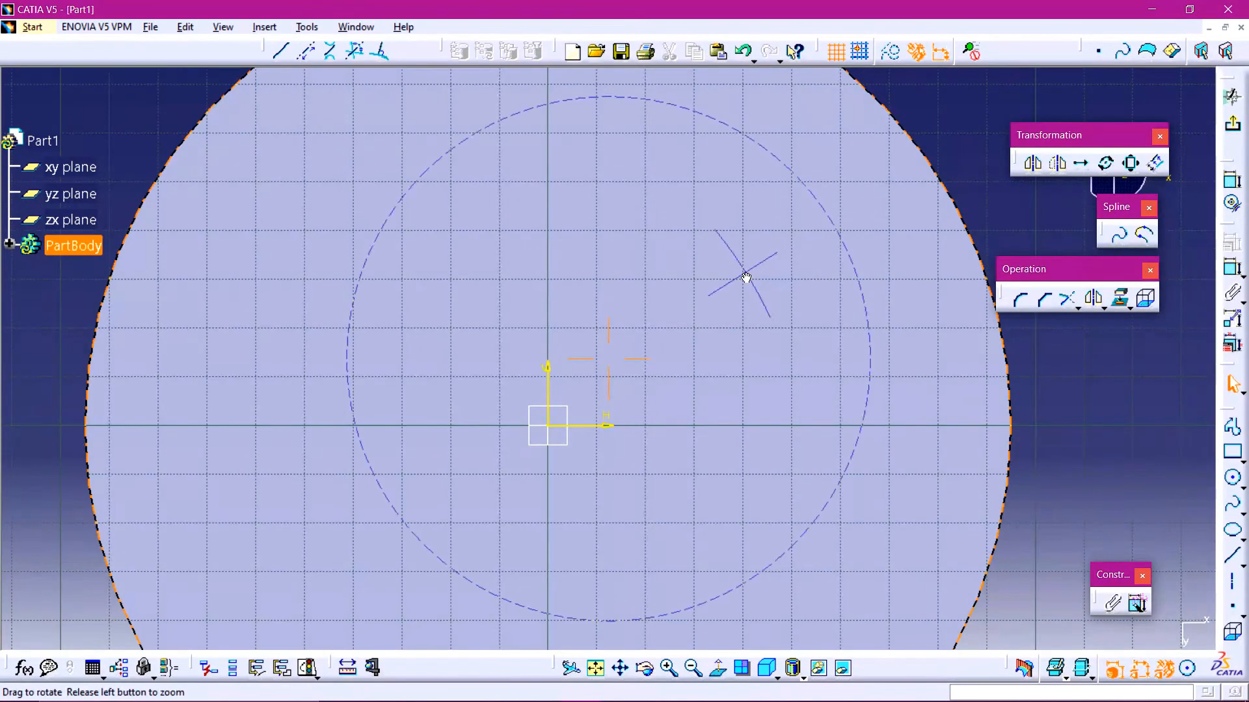
pyautogui.click(1232, 453)
pyautogui.click(411, 242)
pyautogui.click(487, 305)
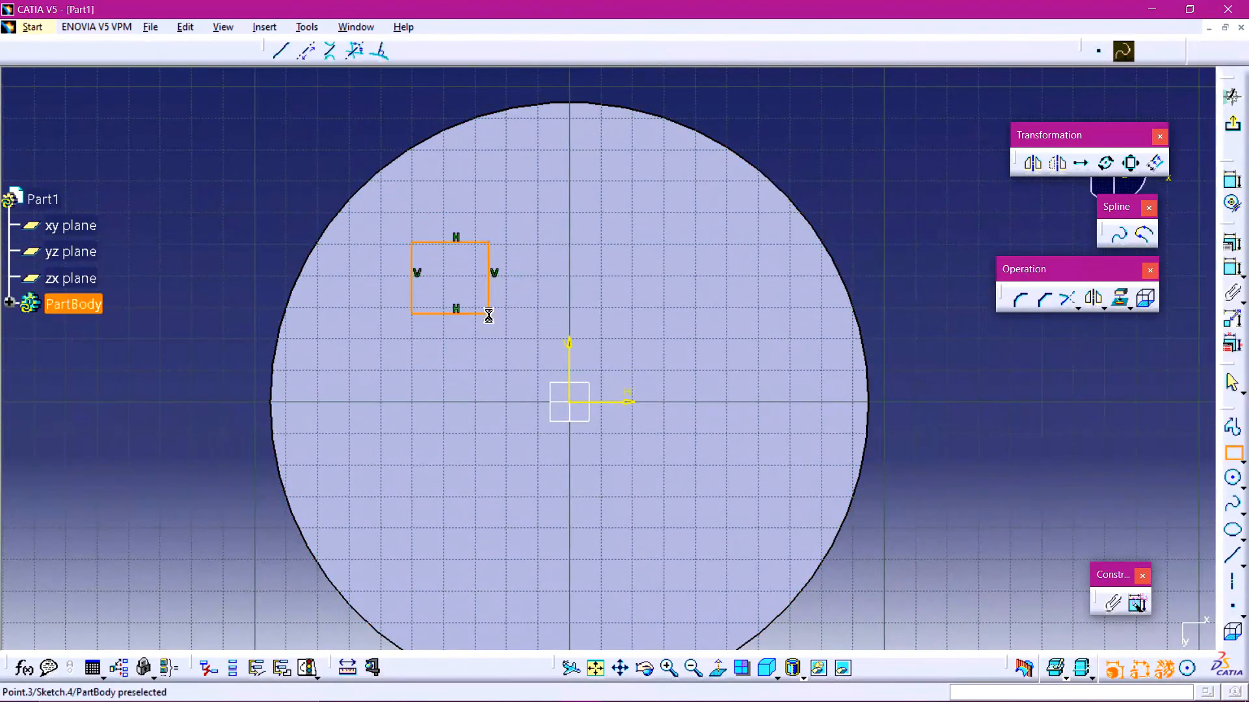
# Step: Draw two separate circles in the sketch, one to the upper right of the origin and a larger one to the lower left
pyautogui.click(1233, 476)
pyautogui.click(680, 300)
pyautogui.click(727, 343)
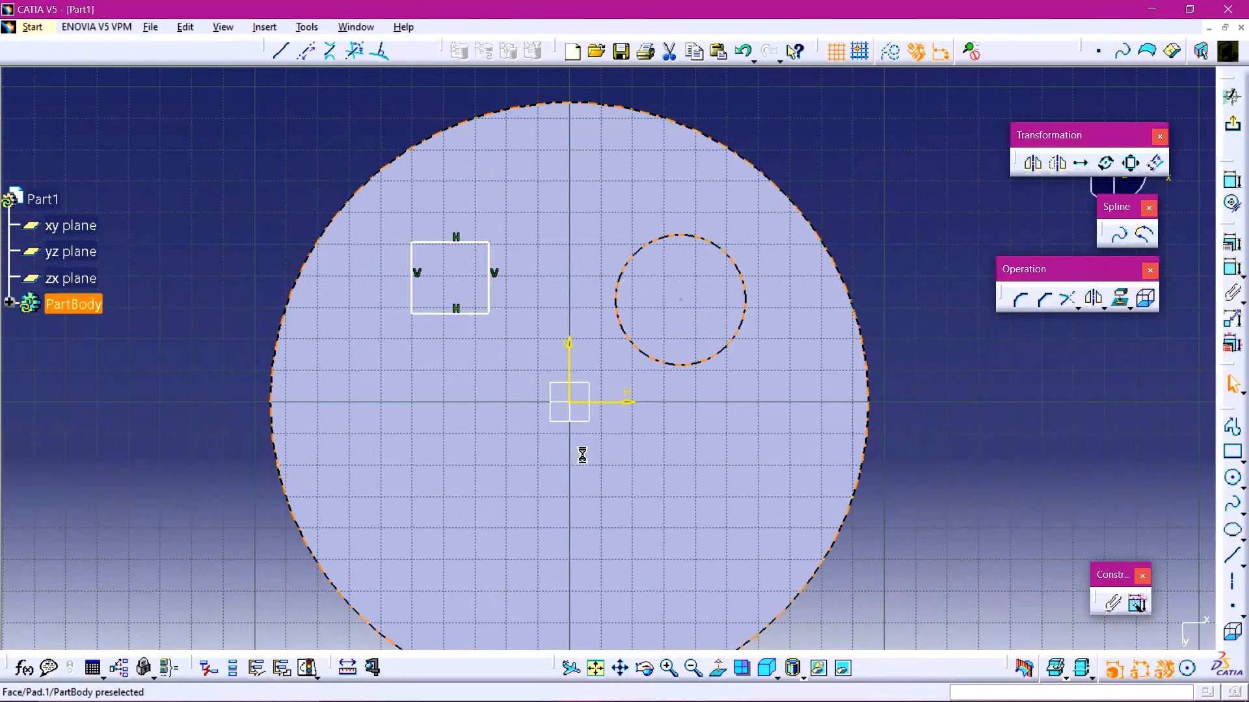
pyautogui.click(1233, 481)
pyautogui.click(515, 479)
pyautogui.click(590, 510)
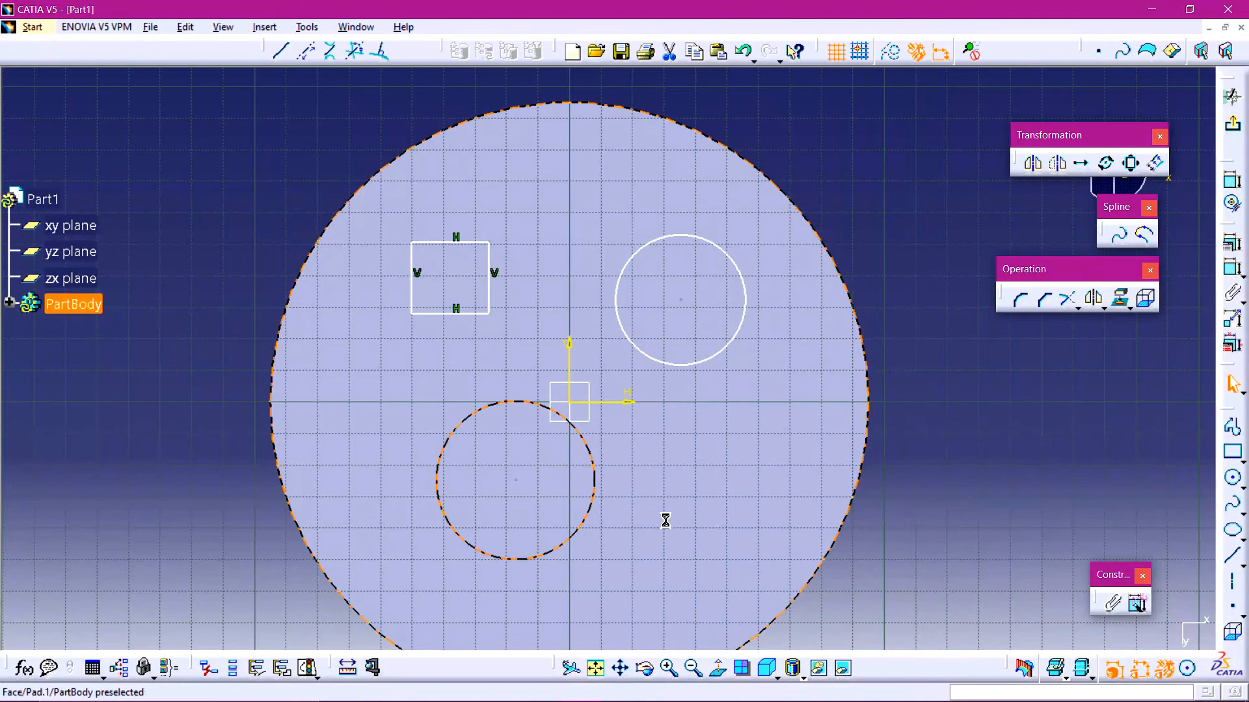
# Step: Draw a horizontal ellipse with a major radius of about 20 mm to the lower right of the origin, and exit the sketch
pyautogui.click(1232, 530)
pyautogui.click(693, 459)
pyautogui.click(756, 460)
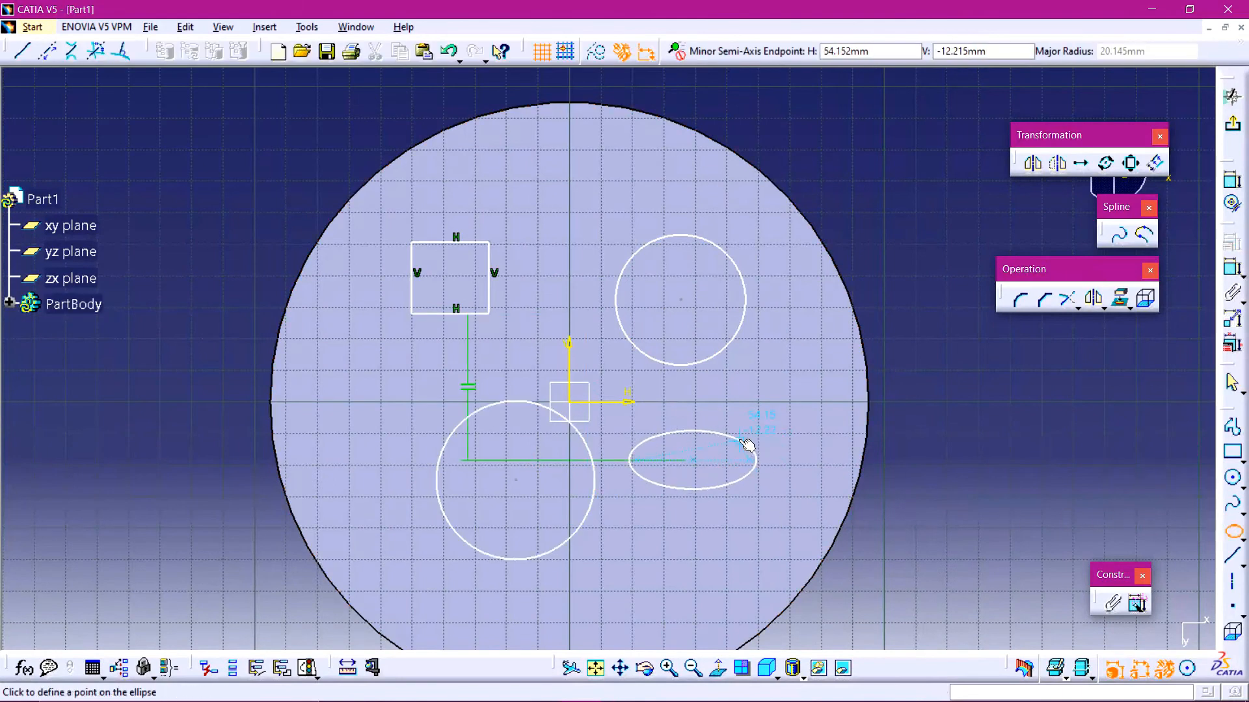
pyautogui.click(746, 445)
pyautogui.click(1234, 128)
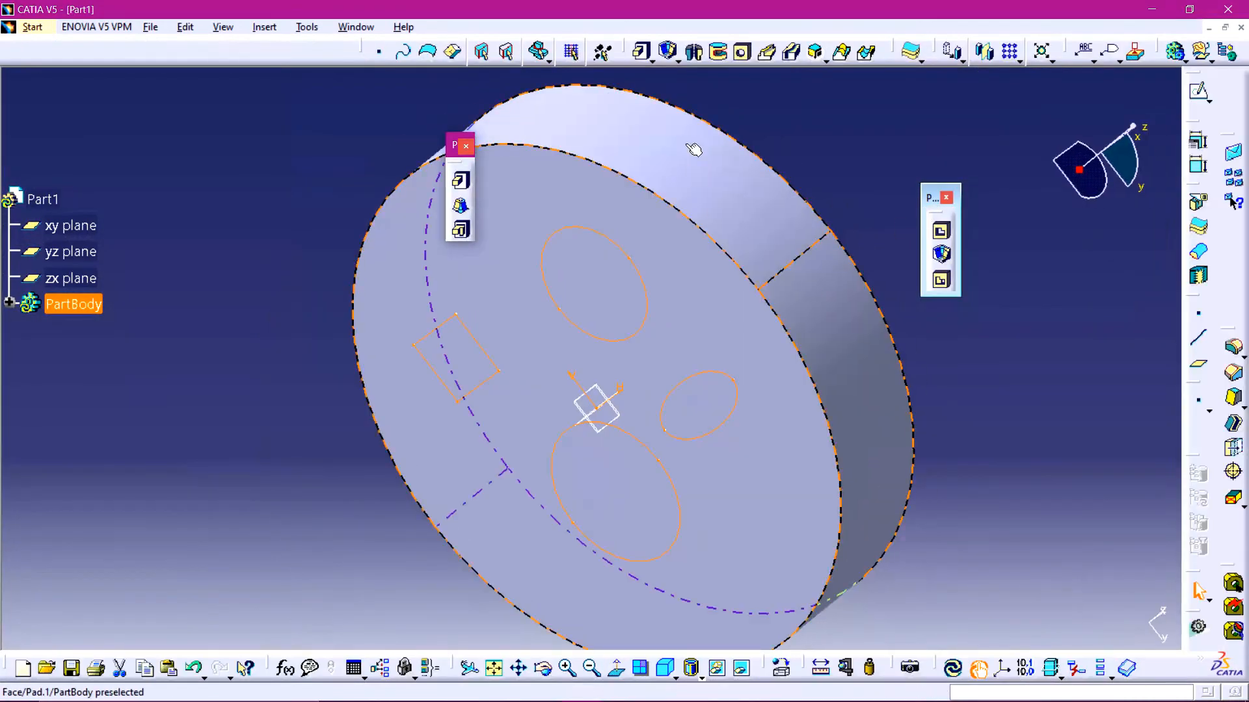
# Step: Start a Multi-Pocket on the four-profile sketch and set the depth of domain 1, the rectangle, to 3 mm
pyautogui.click(942, 283)
pyautogui.moveTo(650, 248); pyautogui.dragTo(586, 306, button='middle')
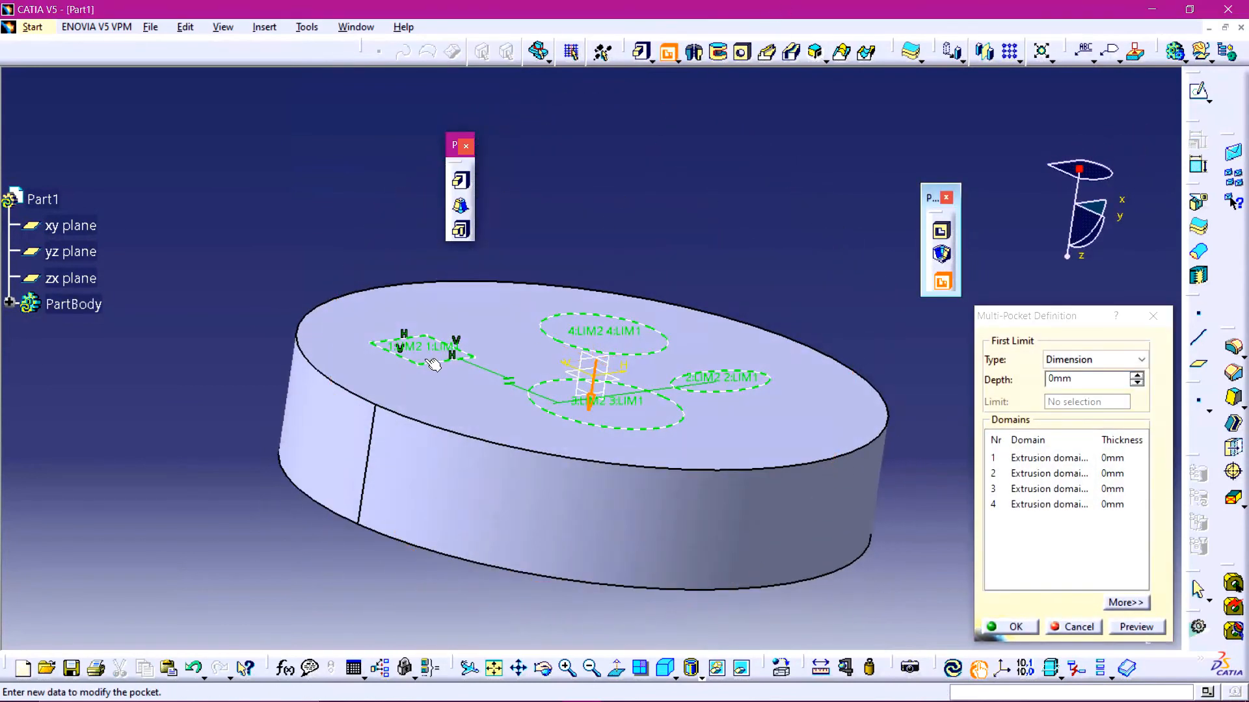
pyautogui.click(1070, 458)
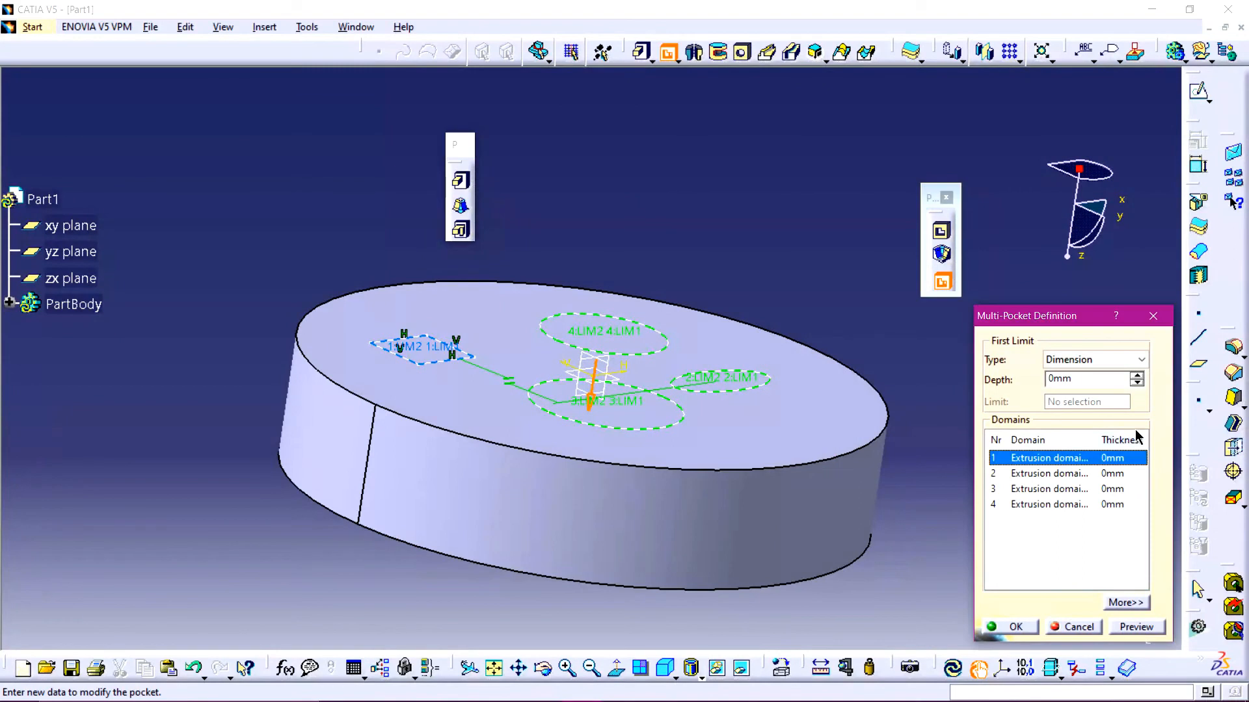
pyautogui.click(1136, 375)
pyautogui.click(1136, 375)
pyautogui.click(1137, 375)
# Step: Set the depth of domain 2, the ellipse, to 7 mm
pyautogui.click(1098, 474)
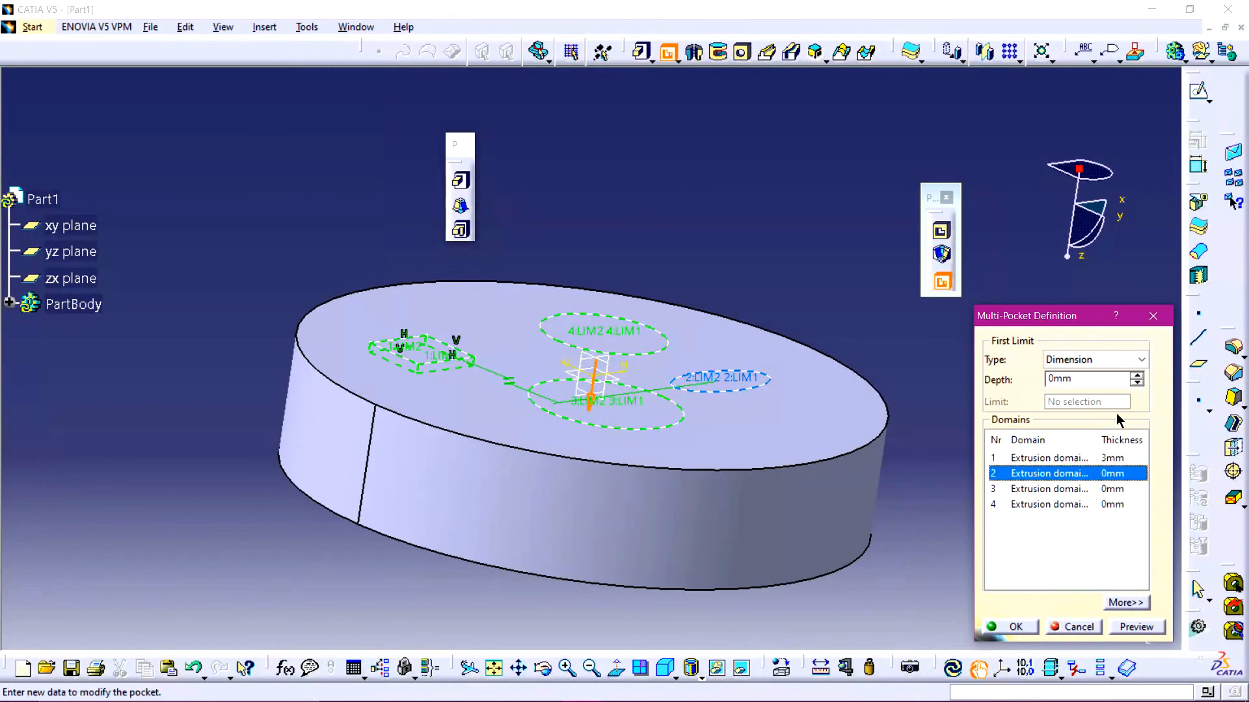
pyautogui.click(1137, 376)
pyautogui.click(1137, 375)
pyautogui.click(1136, 375)
pyautogui.click(1137, 376)
pyautogui.click(1137, 376)
pyautogui.click(1137, 375)
pyautogui.click(1137, 375)
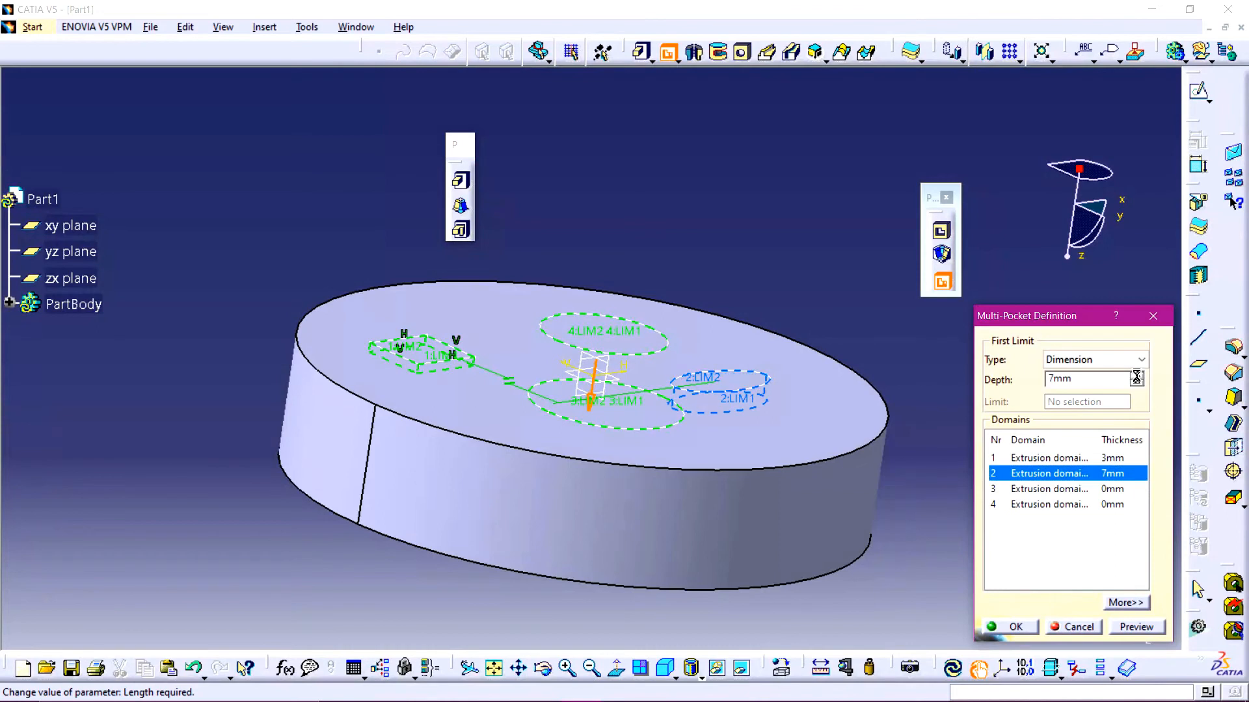
# Step: Set the depth of domain 3, the larger circle, to 9 mm
pyautogui.click(1119, 489)
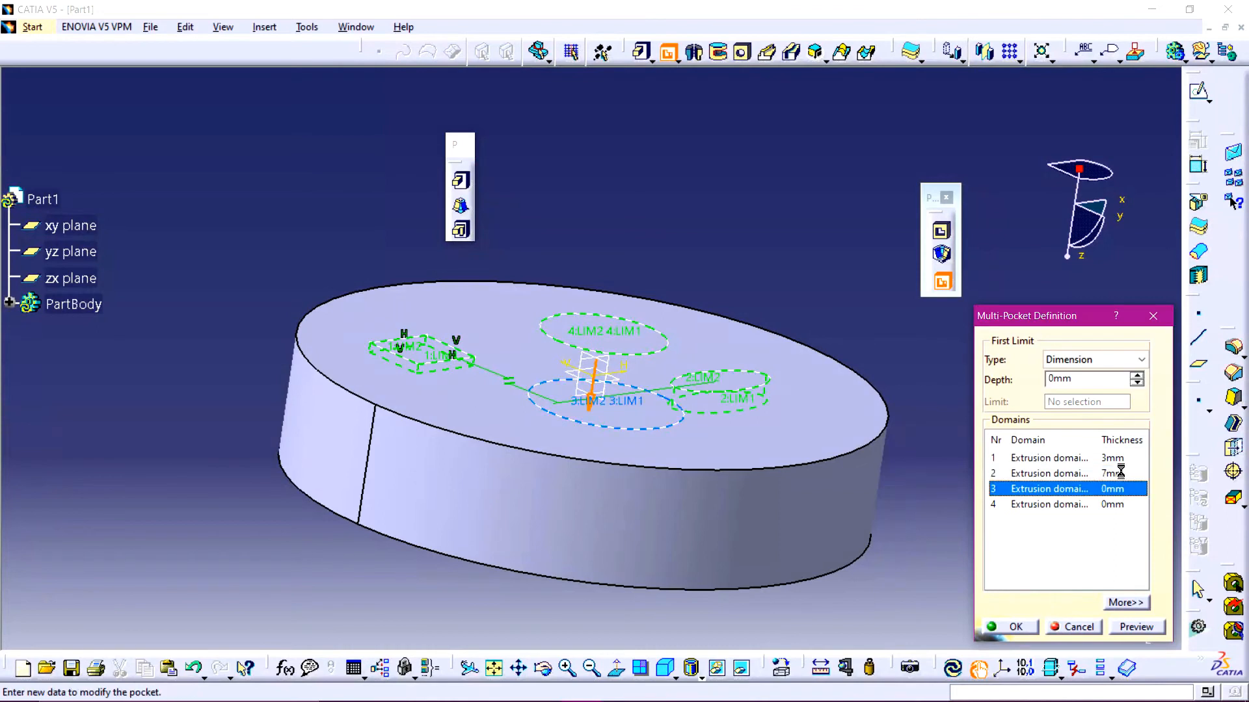
pyautogui.click(1137, 376)
pyautogui.click(1136, 376)
pyautogui.click(1136, 376)
pyautogui.click(1137, 375)
pyautogui.click(1137, 376)
pyautogui.click(1137, 375)
pyautogui.click(1137, 376)
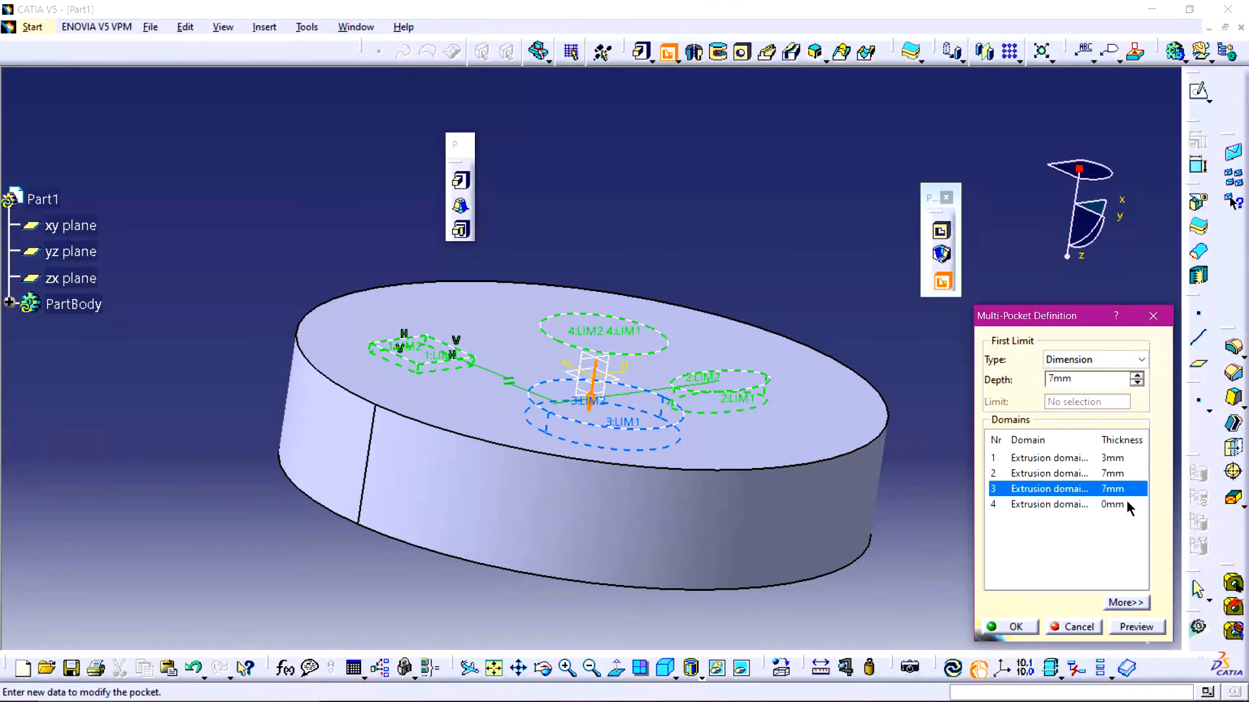
pyautogui.click(1137, 376)
pyautogui.click(1136, 376)
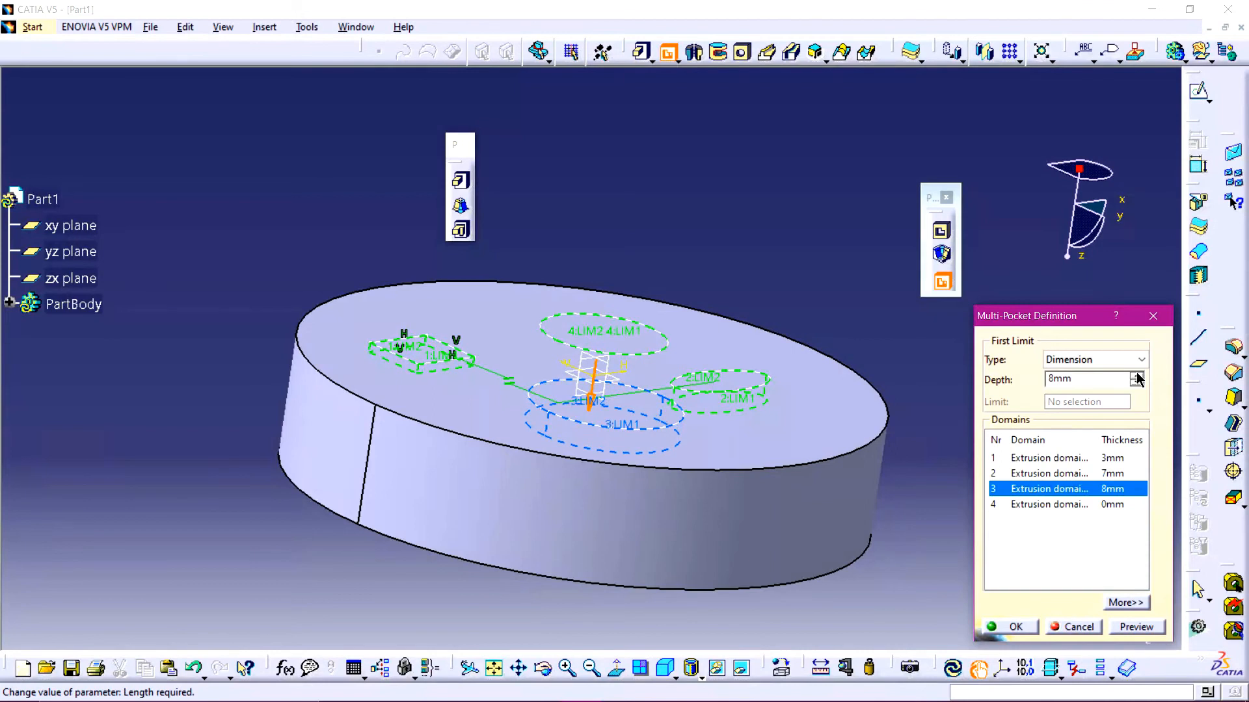
# Step: Set the depth of domain 4, the smaller circle, to 10 mm and create the multi-pocket
pyautogui.click(1125, 505)
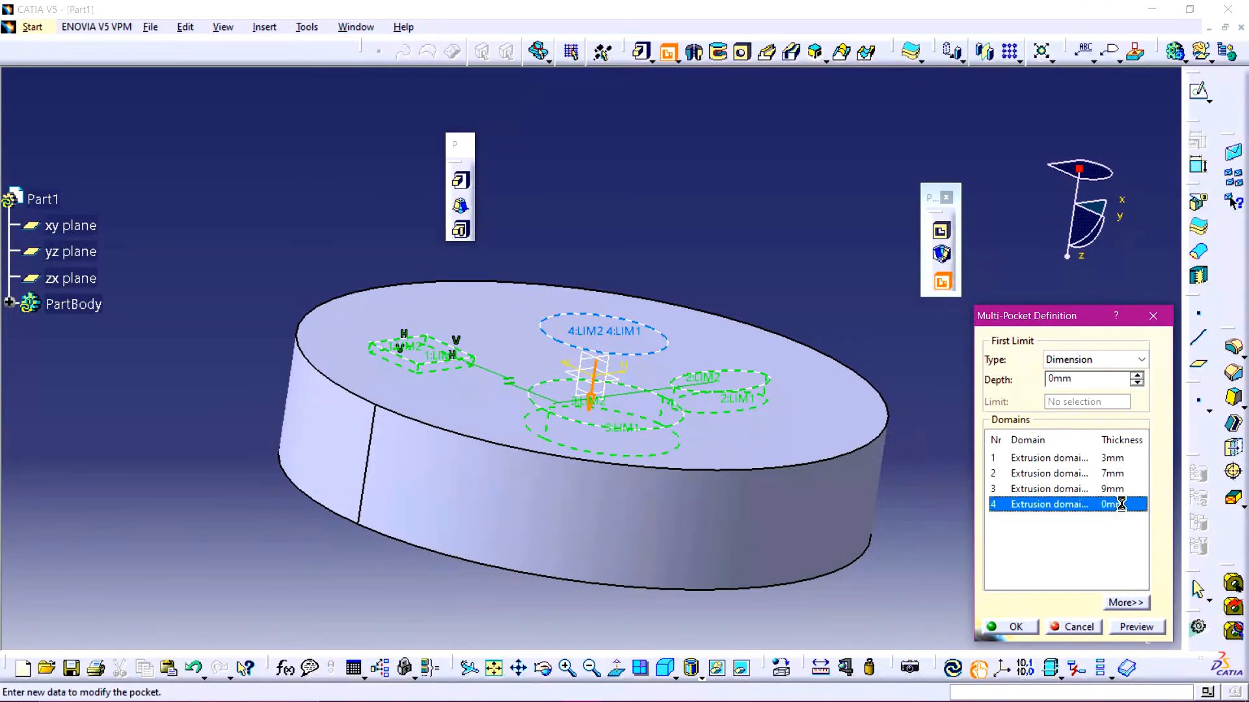
pyautogui.click(1137, 376)
pyautogui.click(1137, 376)
pyautogui.click(1137, 376)
pyautogui.click(1137, 376)
pyautogui.click(1137, 376)
pyautogui.click(1137, 376)
pyautogui.click(1136, 376)
pyautogui.click(1137, 376)
pyautogui.click(1136, 376)
pyautogui.click(1137, 376)
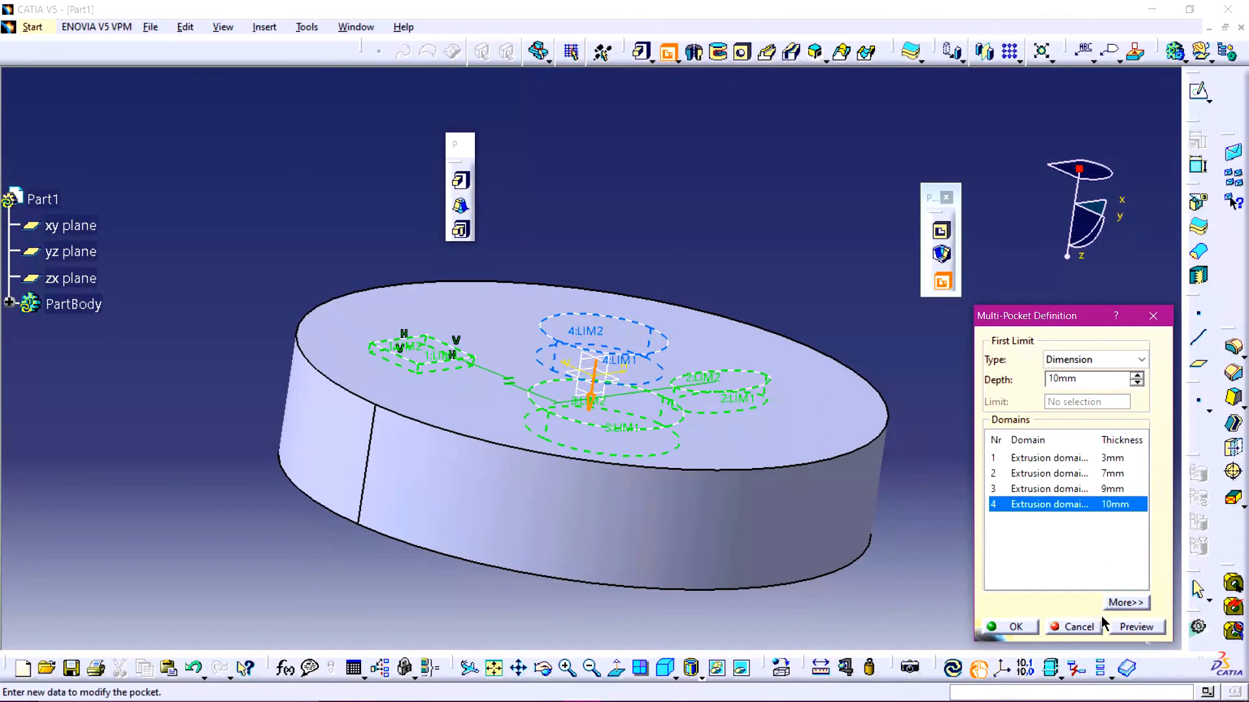
pyautogui.click(1014, 627)
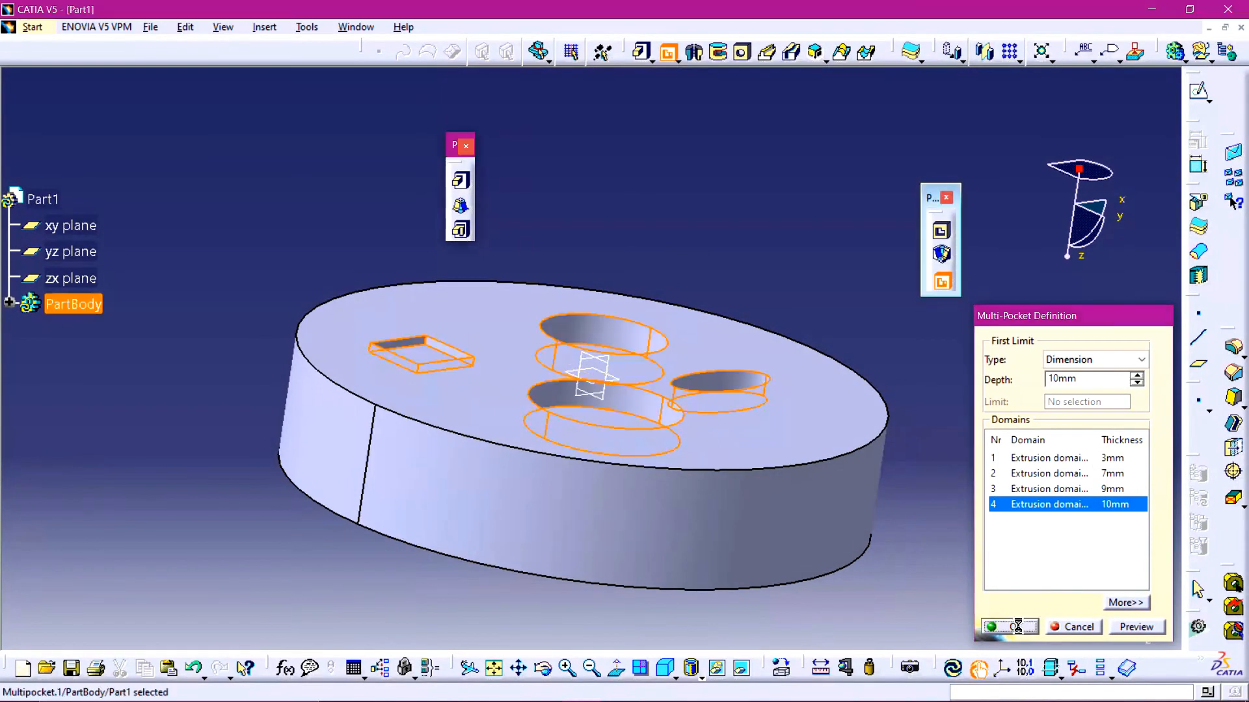
pyautogui.moveTo(649, 287); pyautogui.dragTo(655, 245, button='middle')
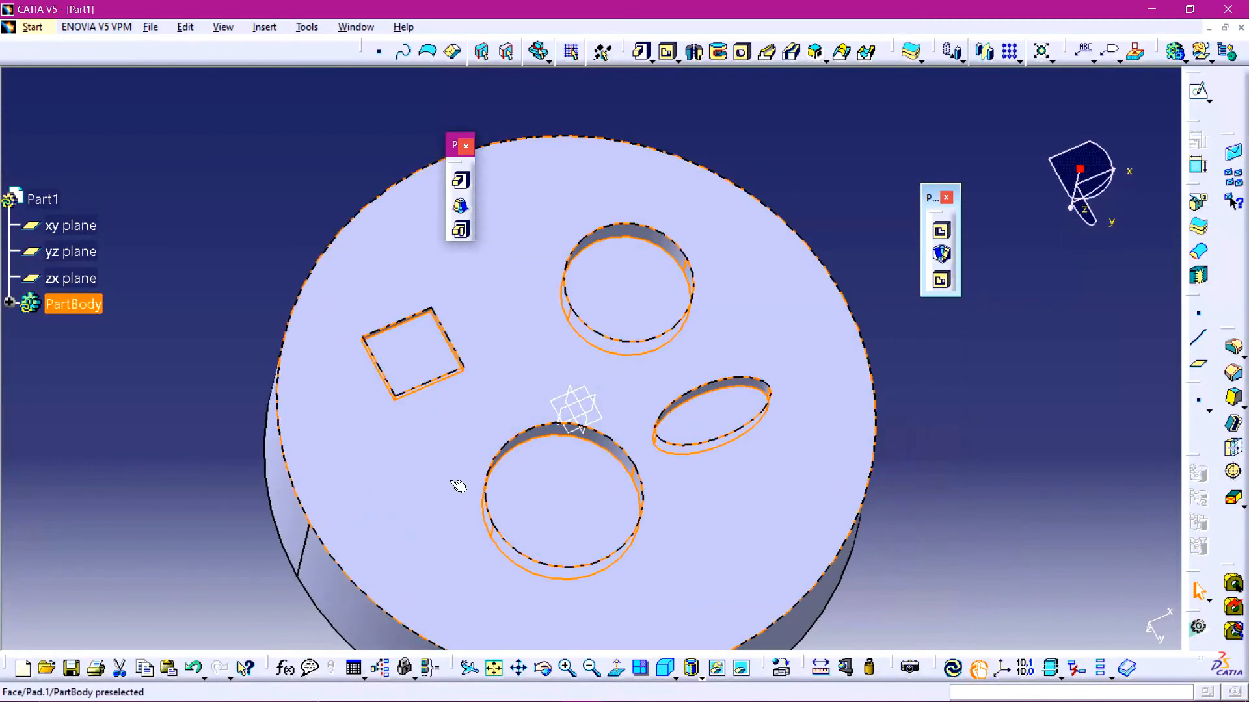
pyautogui.moveTo(464, 348); pyautogui.dragTo(470, 104, button='middle')
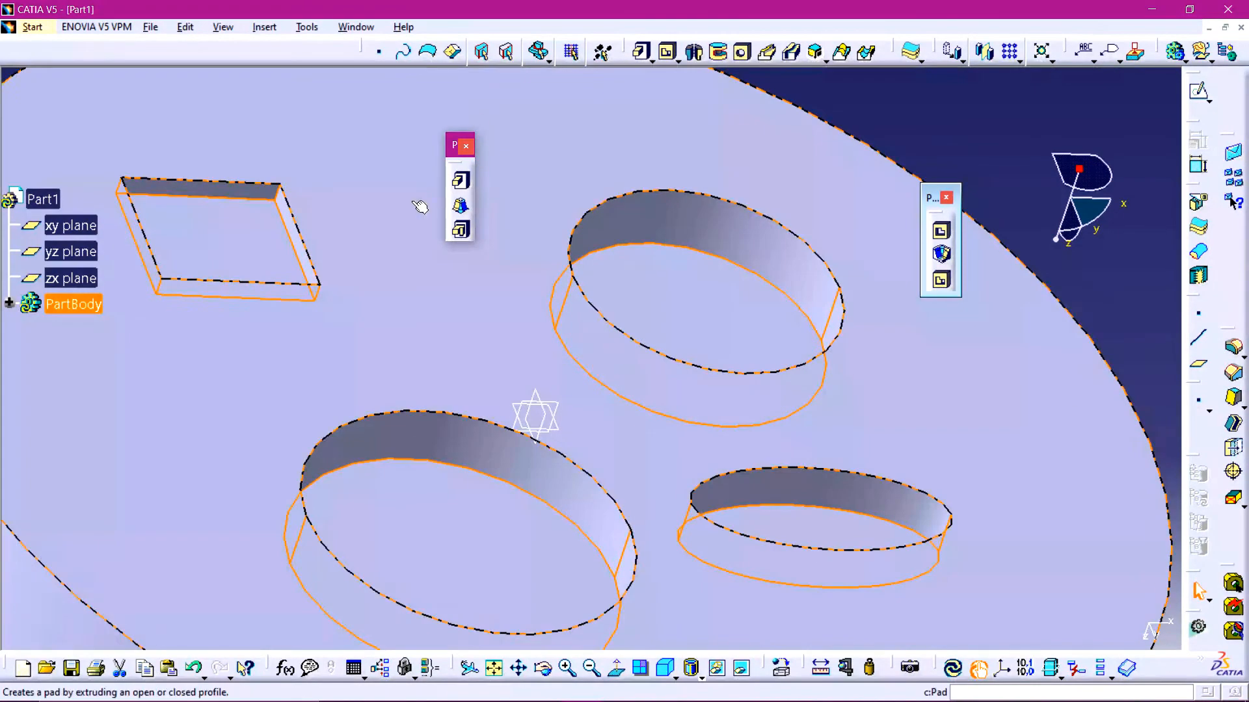
pyautogui.click(850, 112)
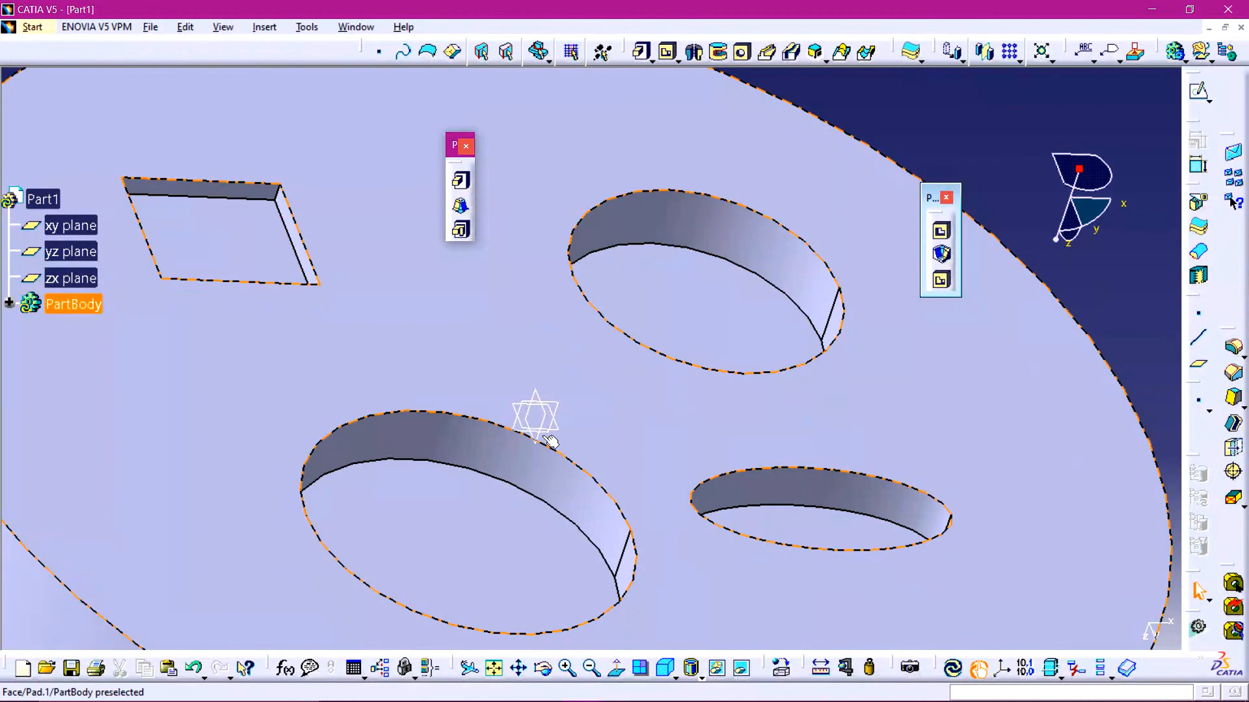
# Step: Switch to Notepad and add the line "So this is how we created so many profiles at a single time."
pyautogui.hotkey('alt', 'Tab')
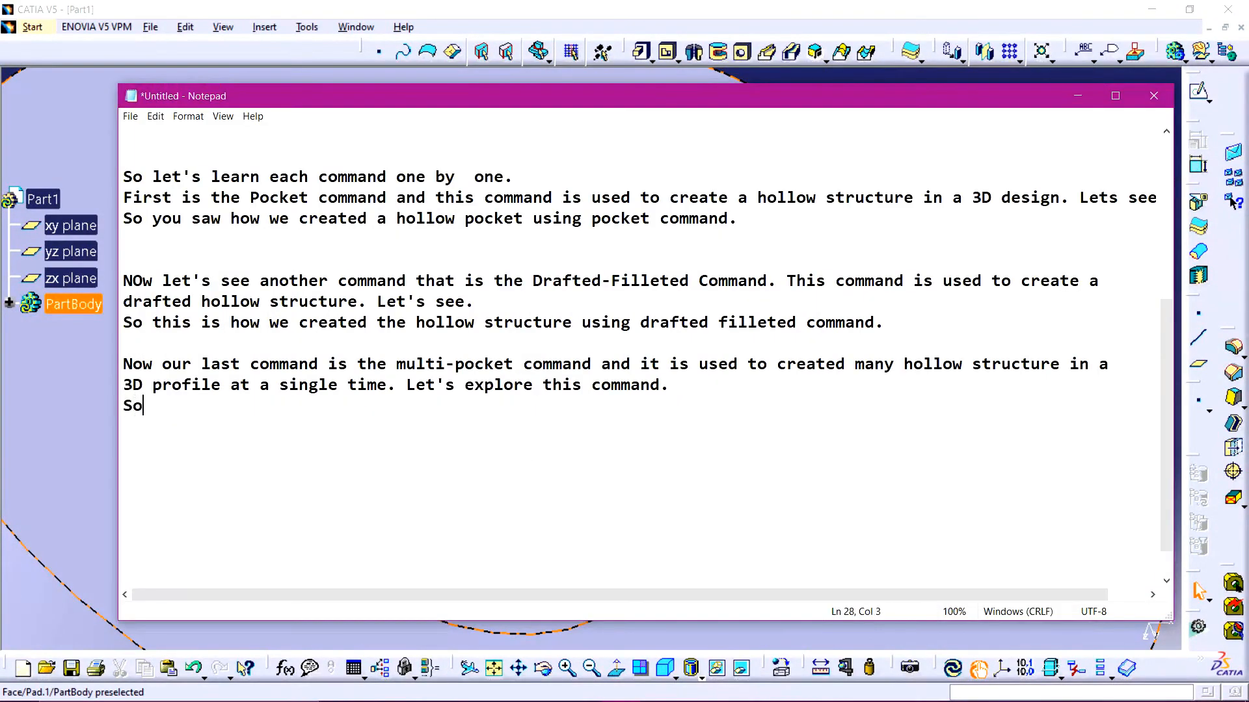
pyautogui.write('So this is how we created so many profiles at a single time.')
pyautogui.press('Return')
pyautogui.press('Return')
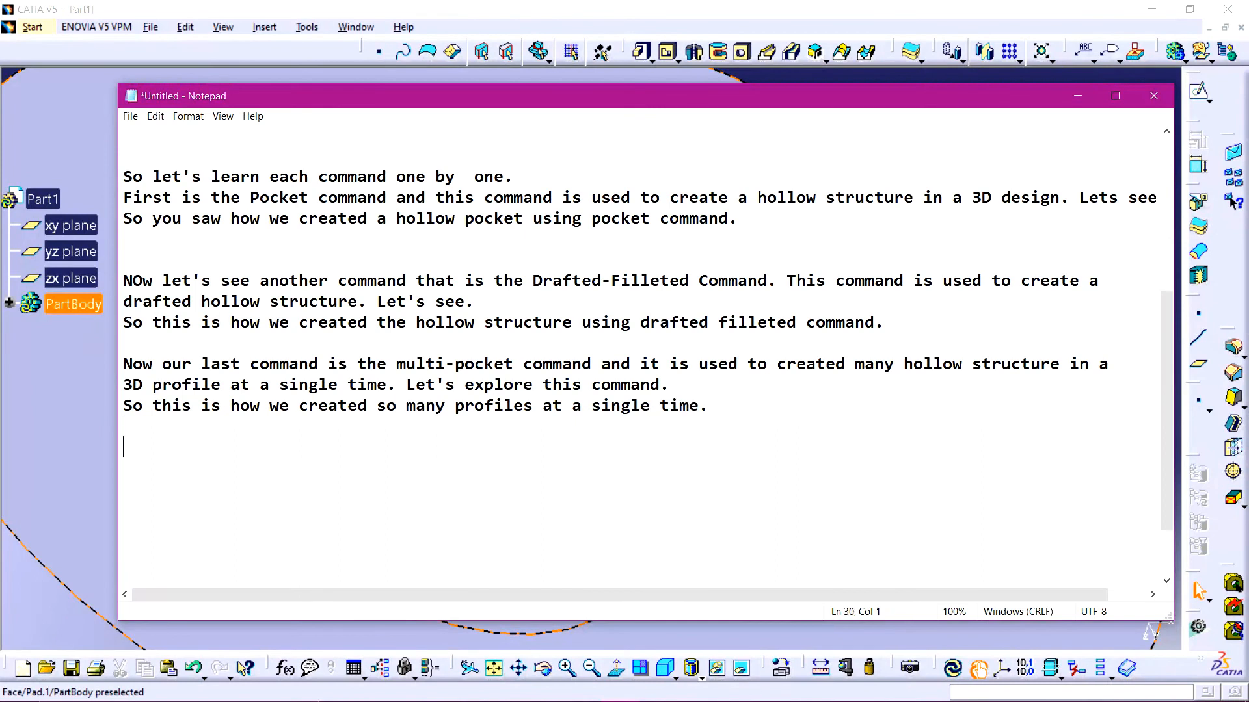
# Step: Add a closing paragraph saying that's all for today and asking viewers for a thumbs up and to subscribe for 3D designing updates
pyautogui.write("So that'")
pyautogui.write('s all for today, I hope you liked this video tutorial, please give it a thumbs up and don')
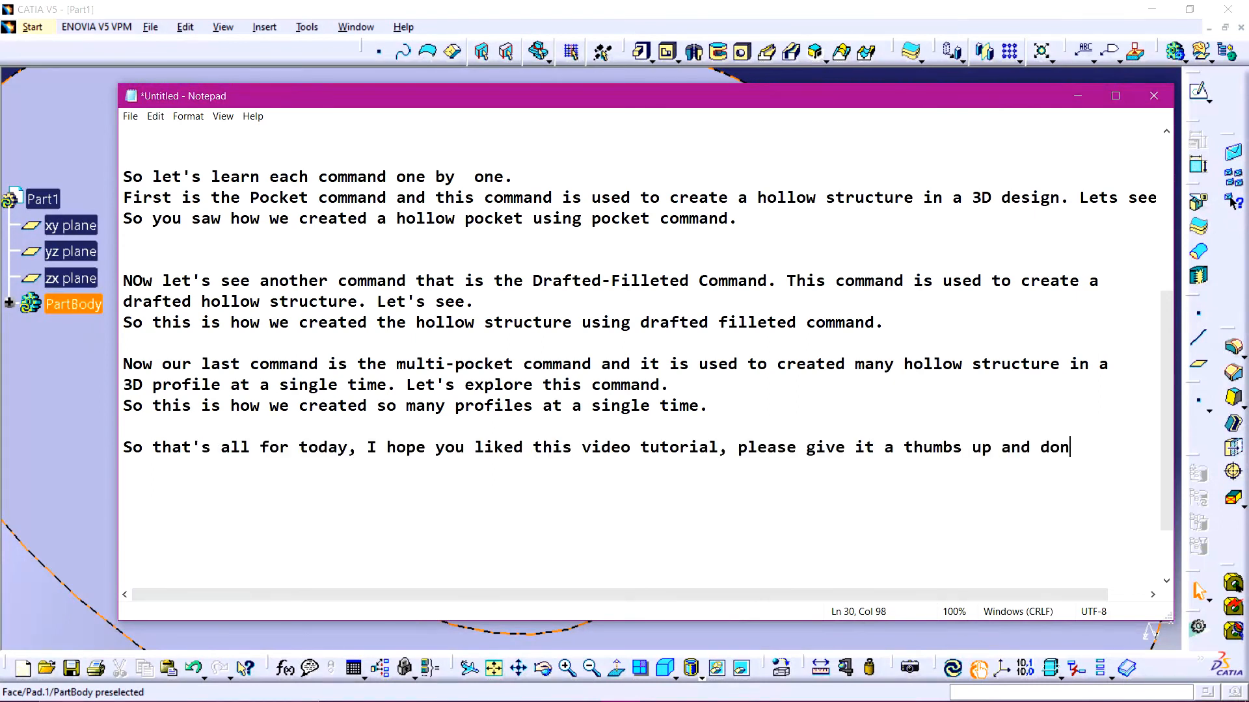
pyautogui.write("'t forget")
pyautogui.press('Return')
pyautogui.write('to subscribe my youtube channel for more updates related to ')
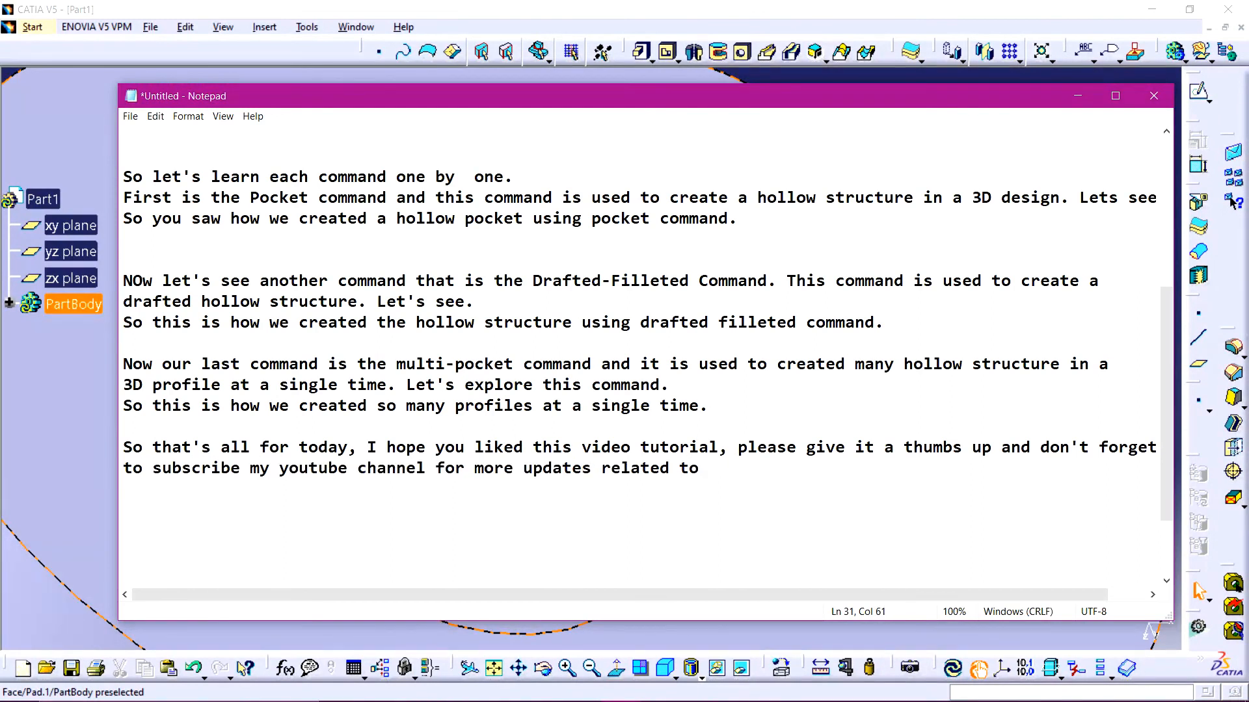
pyautogui.write('3D designing.')
pyautogui.press('Return')
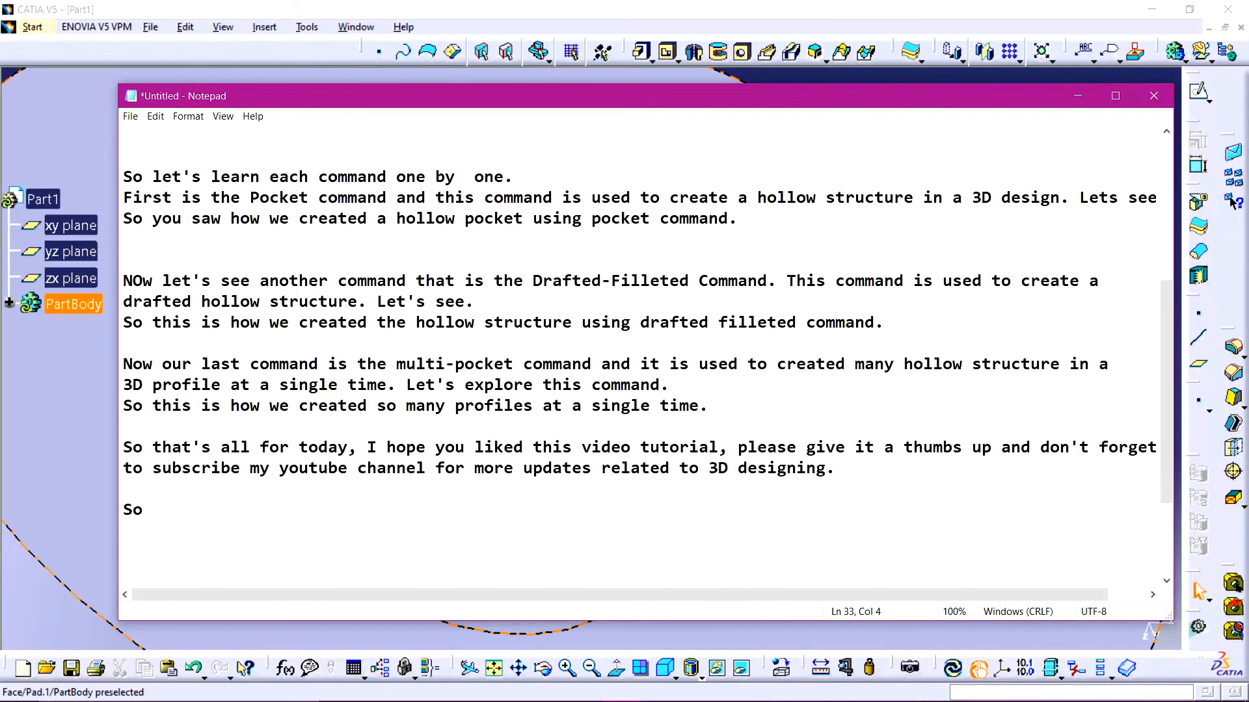
# Step: Add the line "So see you all in the next video tutorial with some more commands of CATIA V5."
pyautogui.write('you all in the next video tutorial with some more comman')
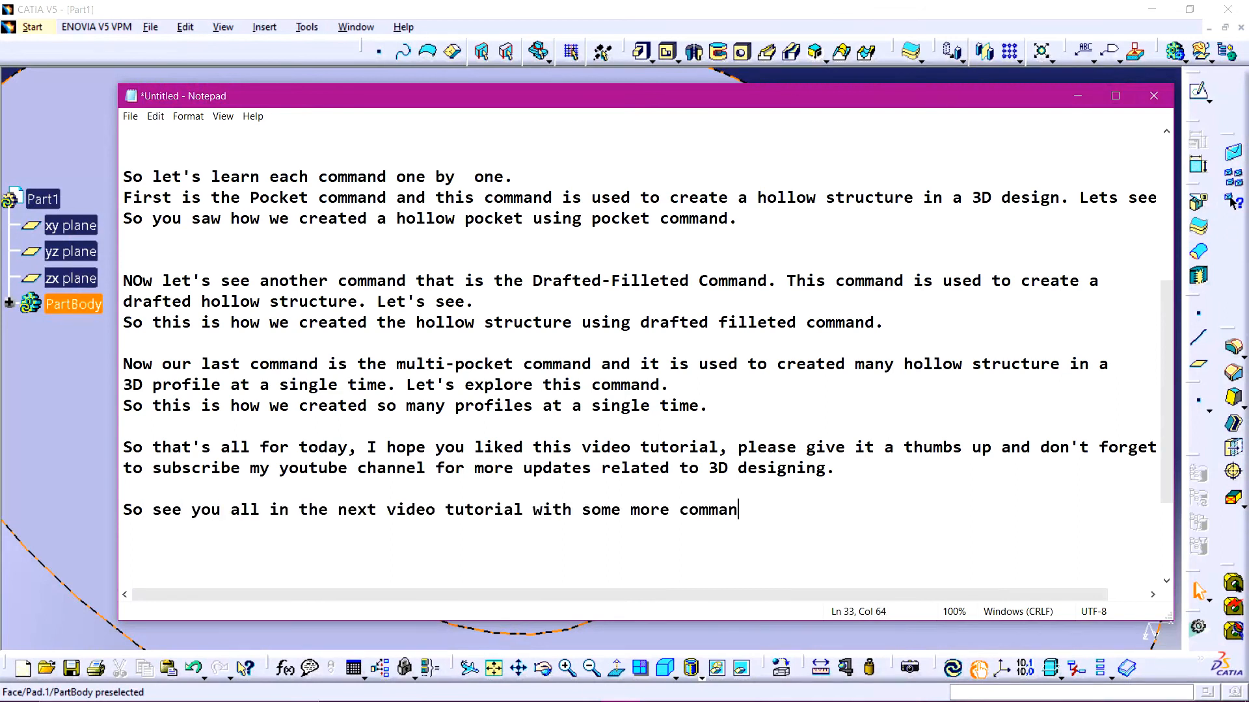
pyautogui.write('ds of CATIAAA')
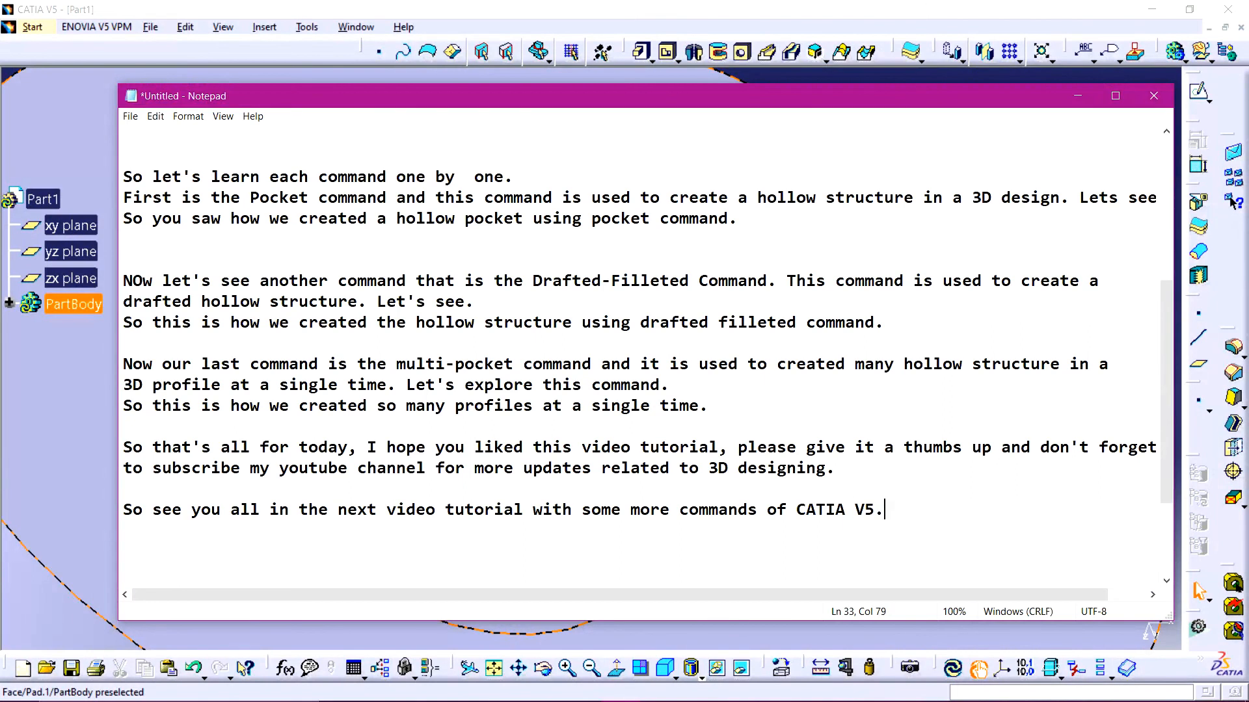
pyautogui.write('So see you all in the next video tutorial with some more commands of C')
pyautogui.write('ATIA V5. And if ')
# Step: Add a sentence inviting anyone with a confusion, suggestion or query to comment their problem, ending with "I'll try to answer at there."
pyautogui.write('anyone have any confusion or any suggestion or any query related to the video tutorial')
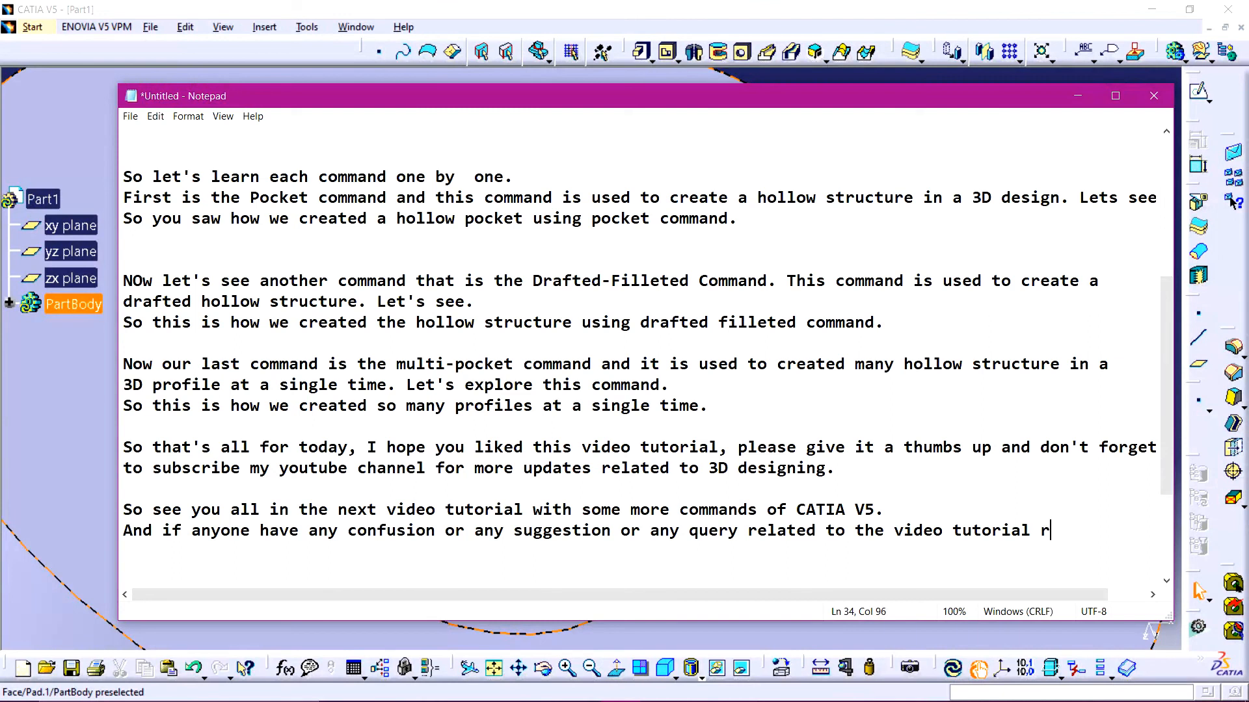
pyautogui.write(' or related')
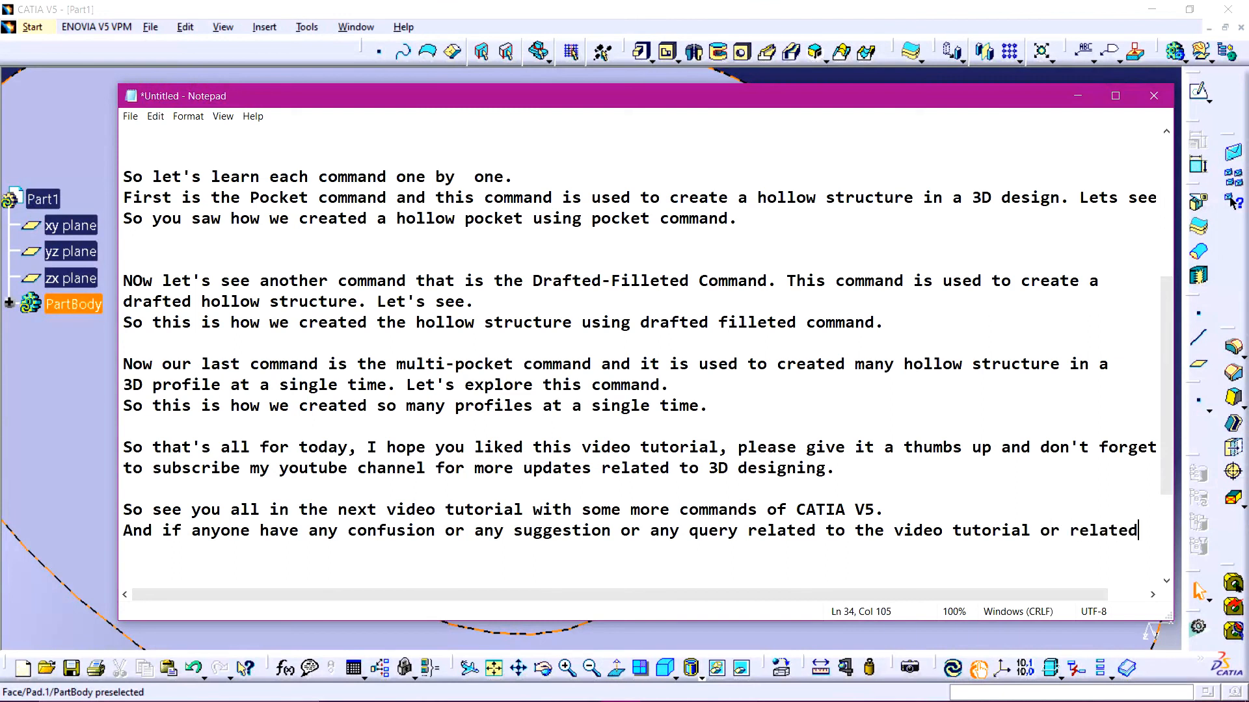
pyautogui.press('Return')
pyautogui.write("to any topic, plese comment you problem in the comment secion, I'")
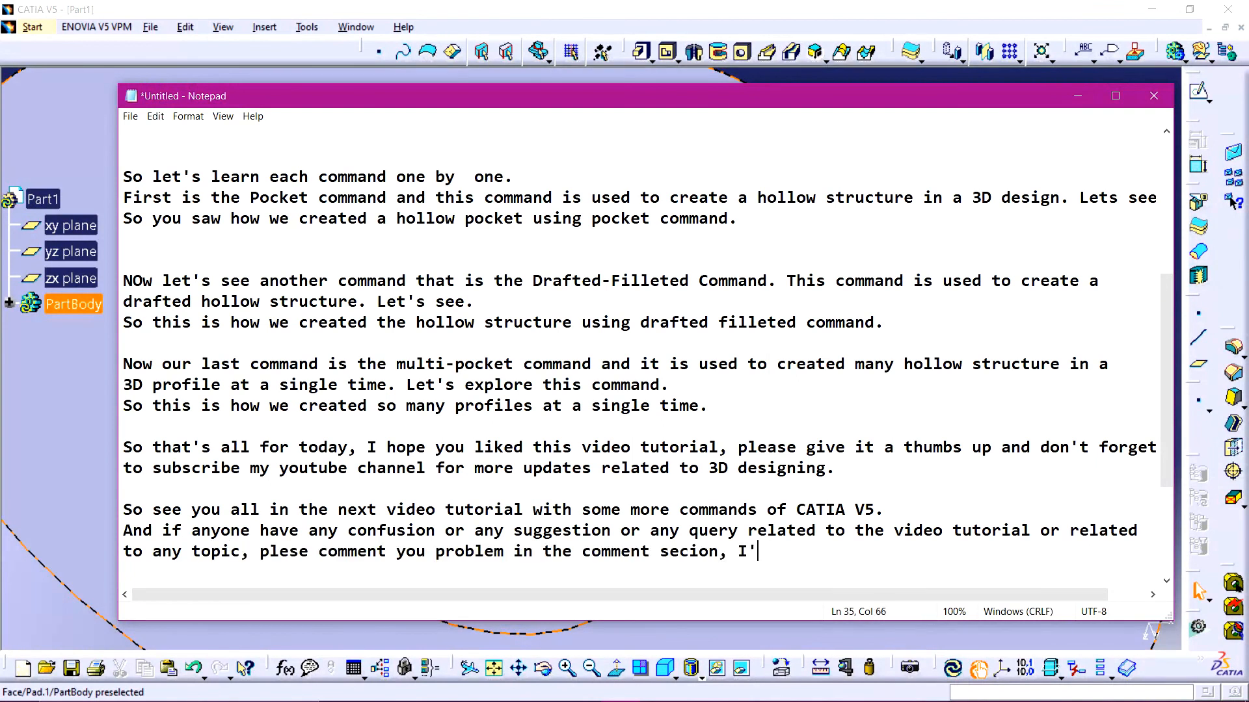
pyautogui.write('ll try to answer at there')
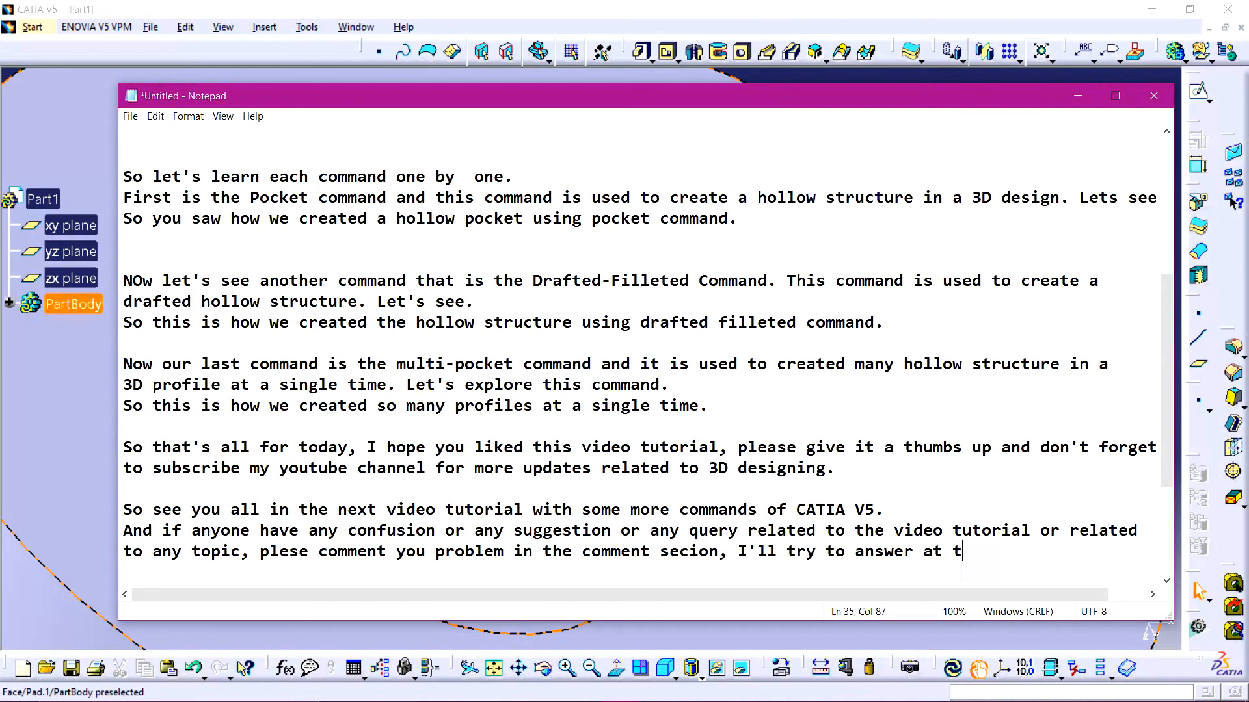
pyautogui.press('Return')
pyautogui.press('Return')
# Step: Add the sign-off "So bye for now, love you all." with "Take care." on the following line
pyautogui.write('S')
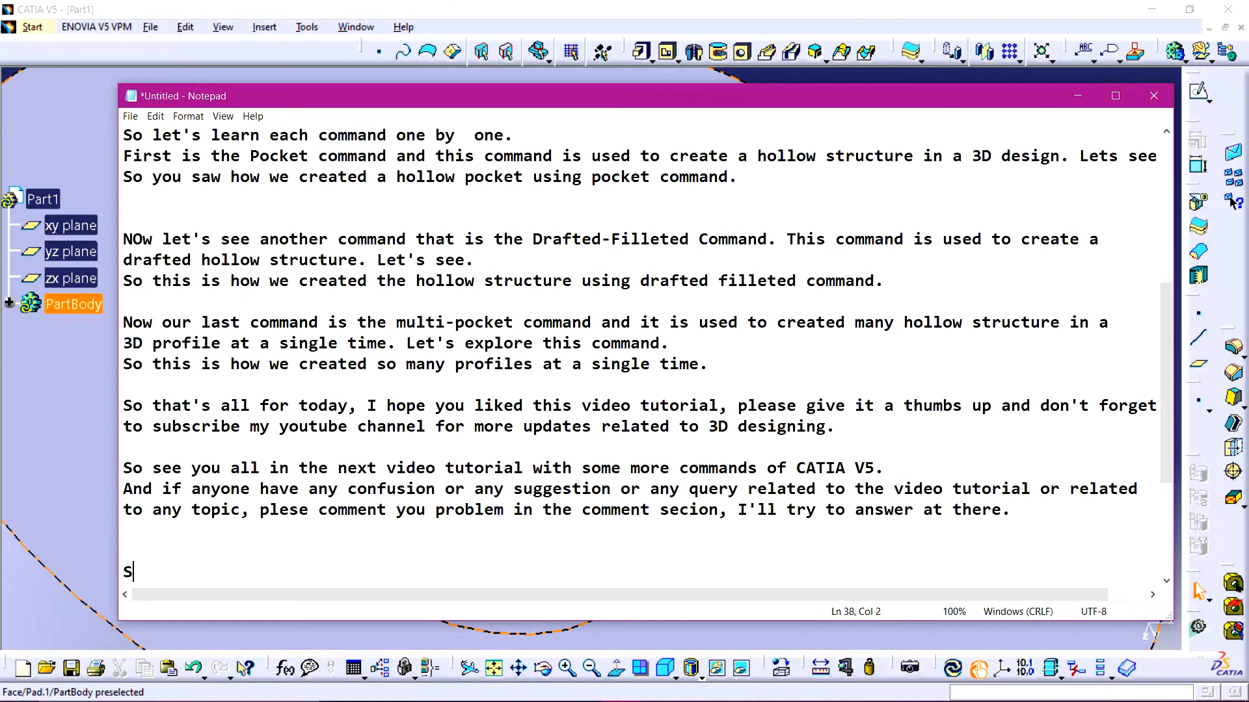
pyautogui.write('o bye for now')
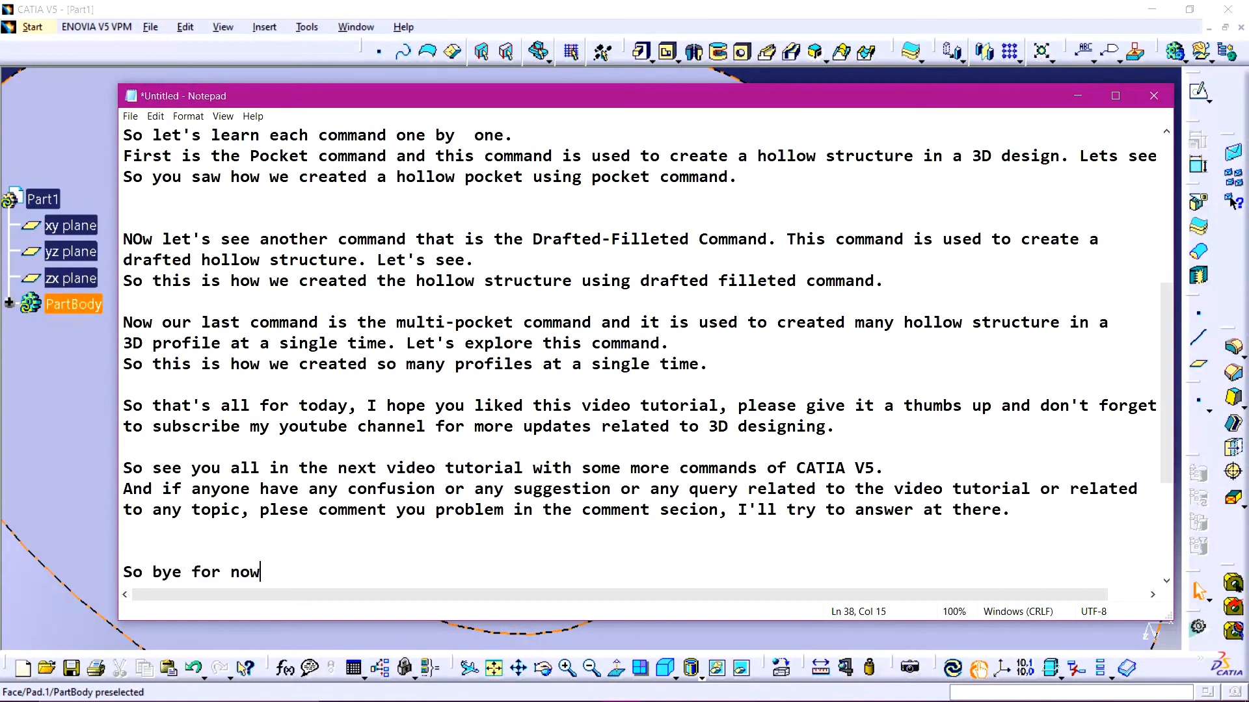
pyautogui.write(', love you all.')
pyautogui.press('Return')
pyautogui.write('Take care.')
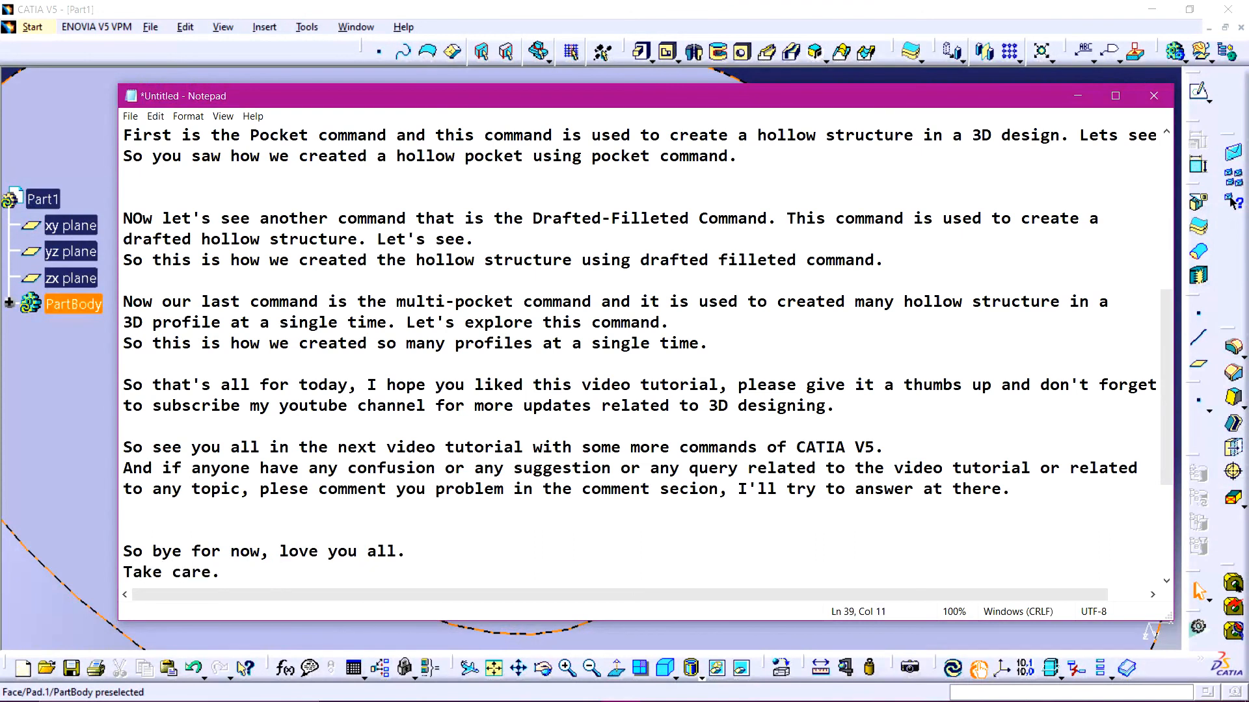
# Step: Look back over the notes, switch to CATIA V5 and examine the pockets on both faces of the disk
pyautogui.scroll(6, 622, 366)
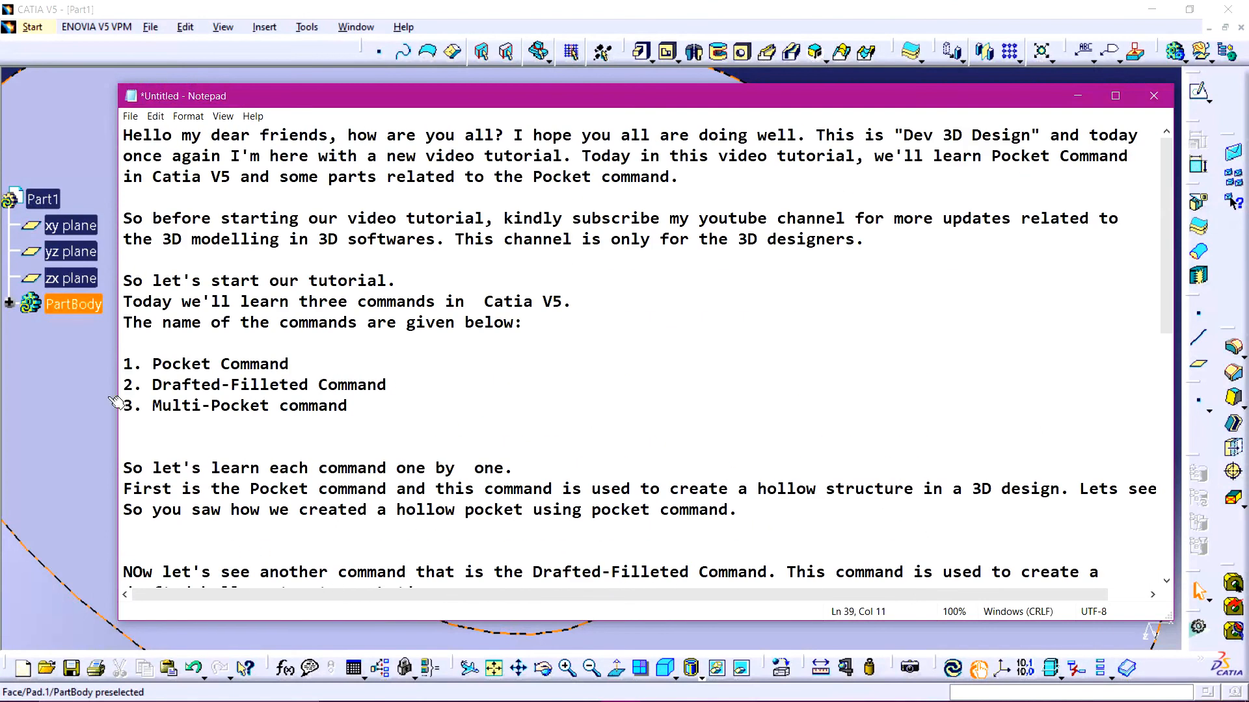
pyautogui.hotkey('alt', 'Tab')
pyautogui.moveTo(602, 357); pyautogui.dragTo(653, 466, button='middle')
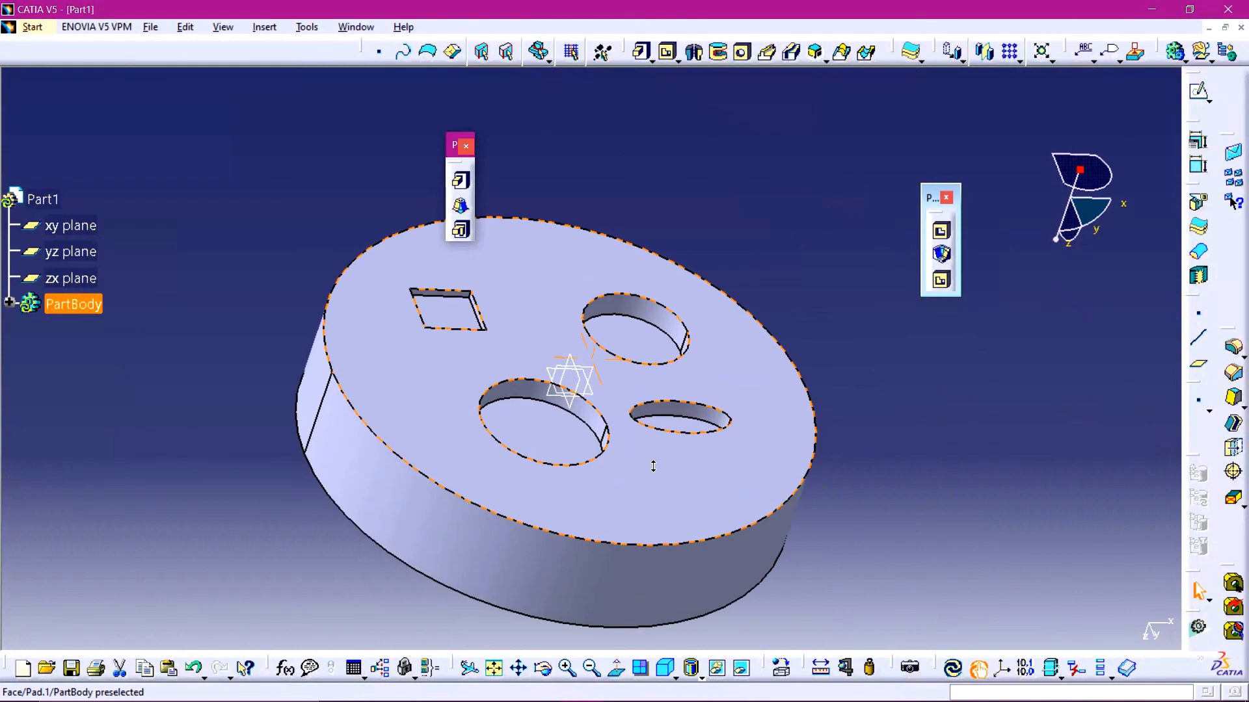
pyautogui.keyDown('ctrl'); pyautogui.moveTo(523, 492); pyautogui.dragTo(629, 118, button='middle'); pyautogui.keyUp('ctrl')
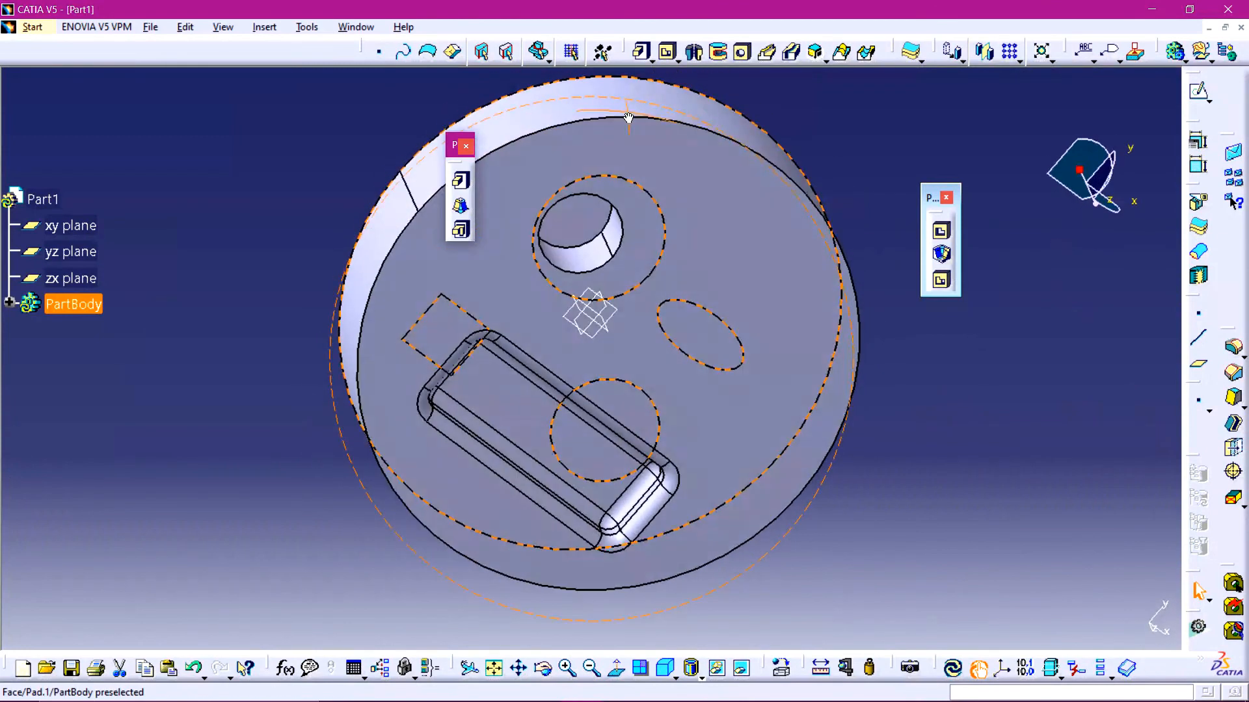
pyautogui.click(880, 461)
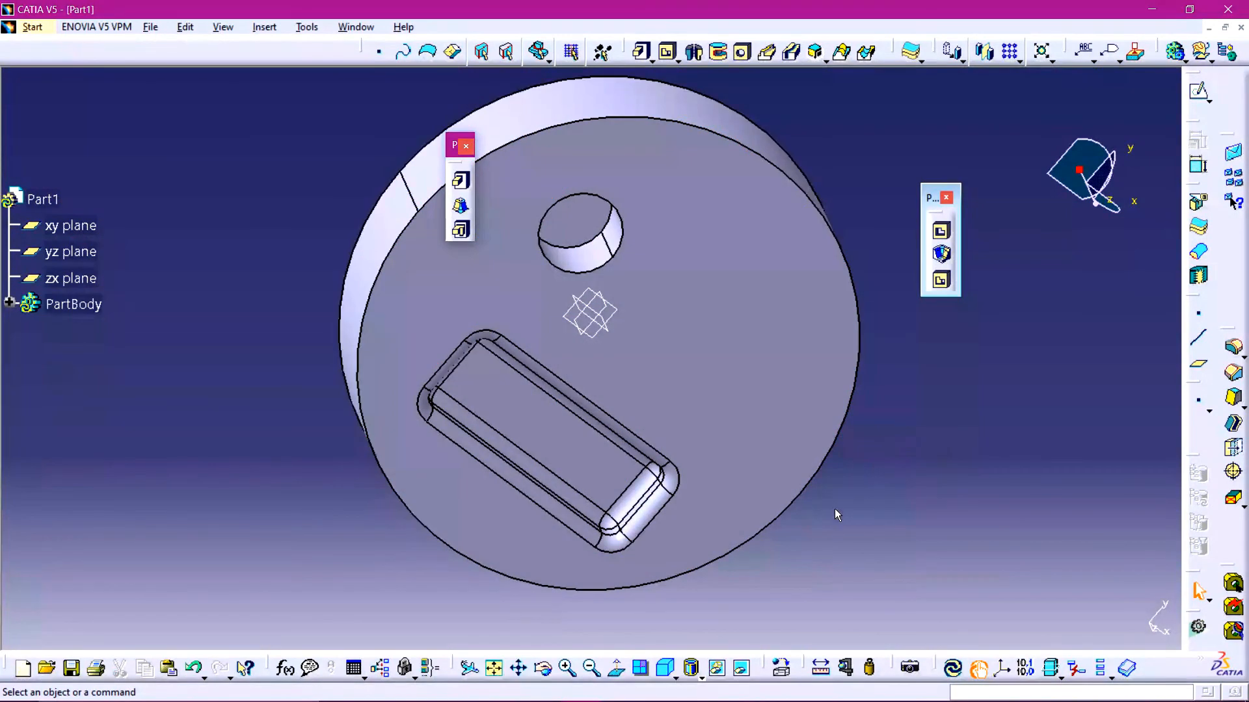